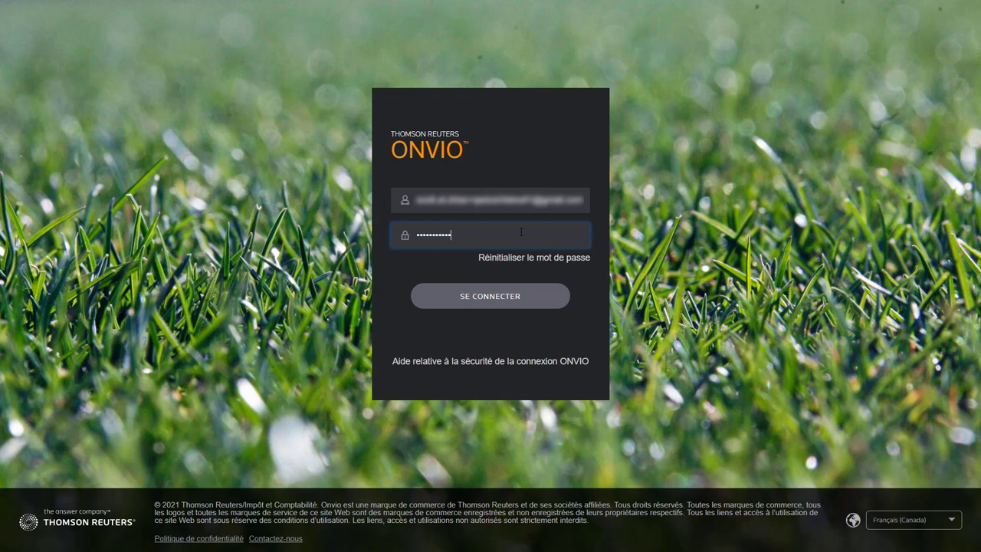
# - Submit the Onvio login credentials and choose to set up multifactor authentication later
pyautogui.click(503, 288)
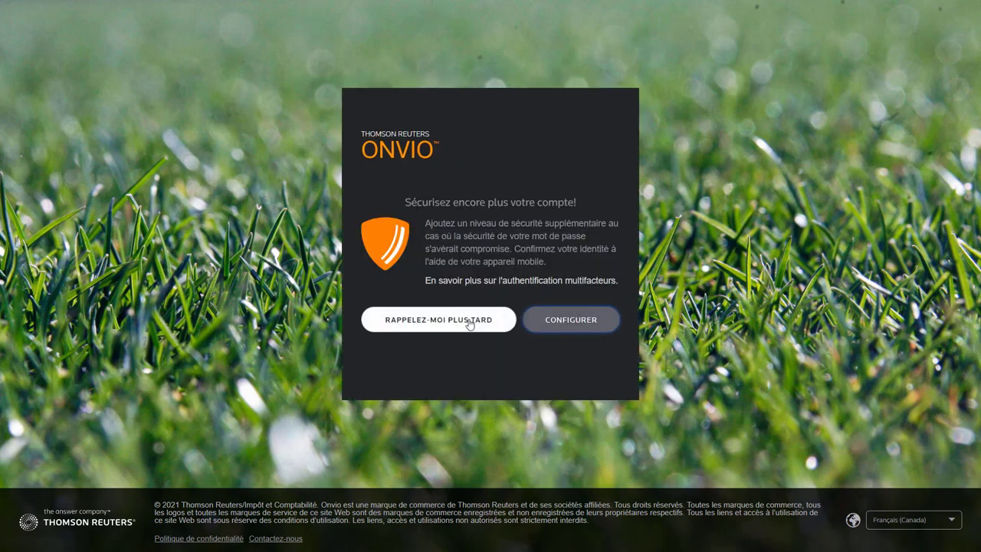
pyautogui.click(469, 322)
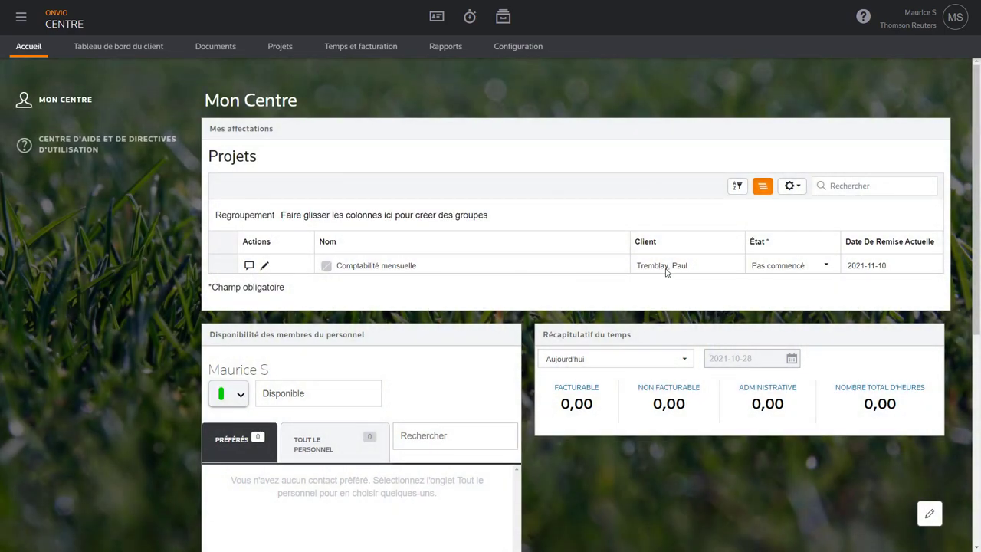
# - Open the T1 - Déclaration de revenus project template, keeping its Annuel recurrence
pyautogui.click(513, 49)
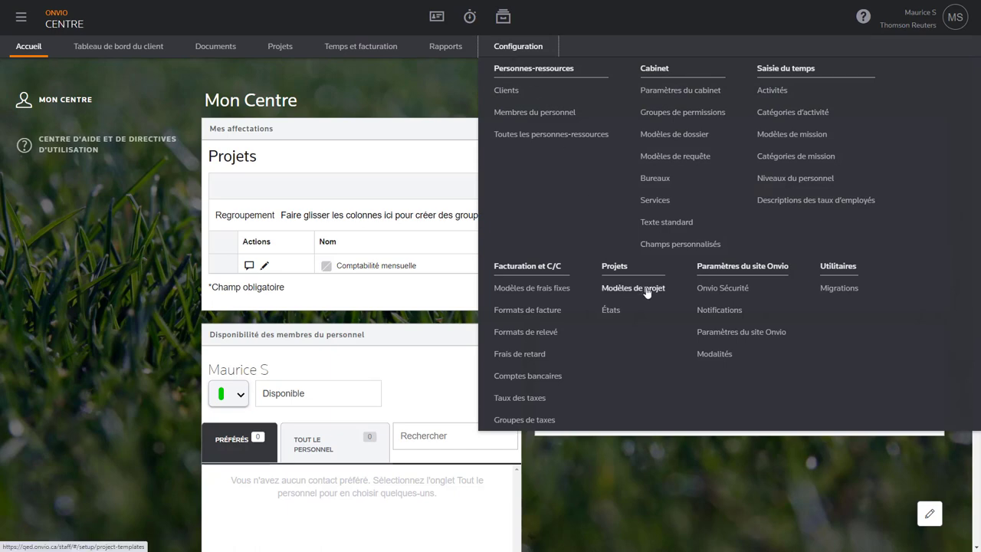
pyautogui.click(648, 289)
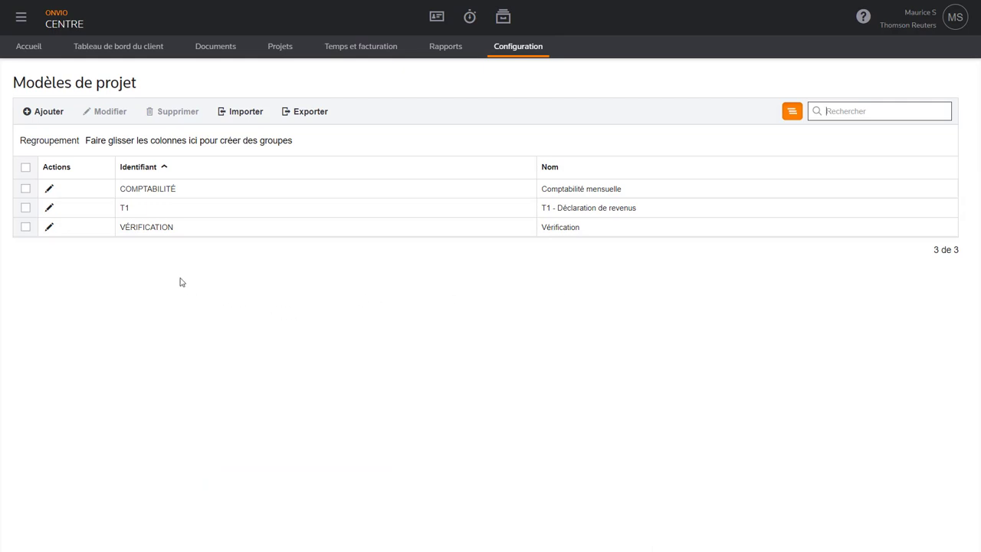
pyautogui.click(49, 209)
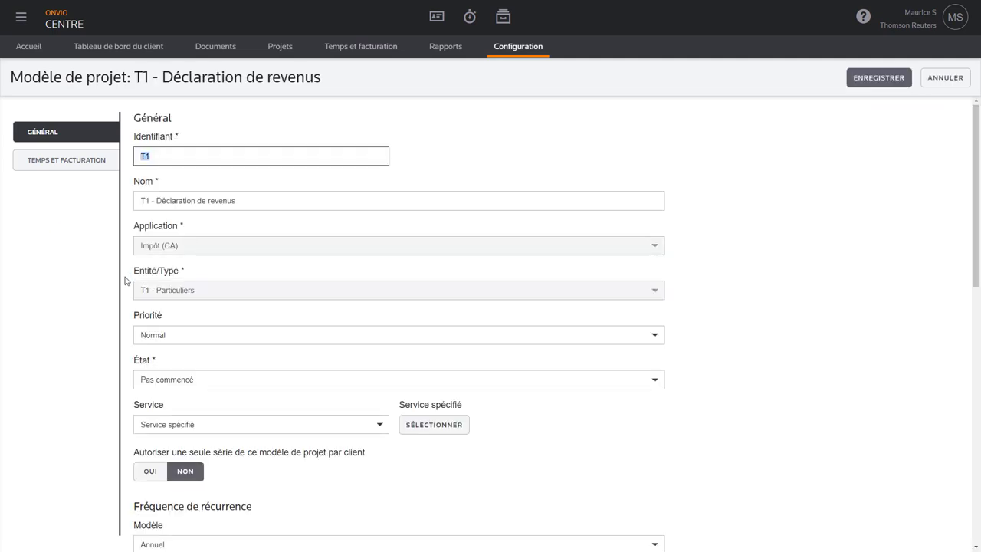
pyautogui.scroll(-1, 126, 280)
pyautogui.scroll(-5, 127, 280)
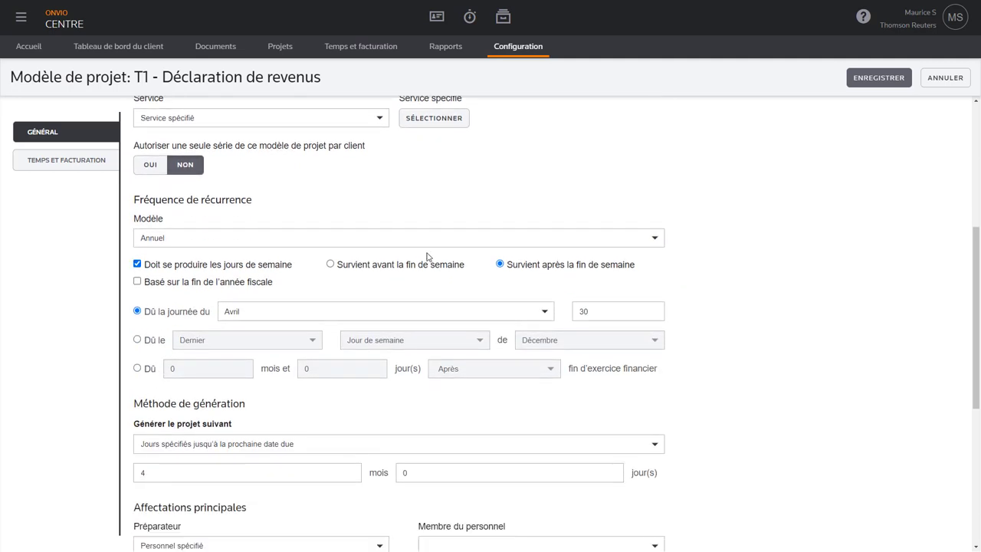
pyautogui.click(655, 242)
pyautogui.click(655, 243)
# - Keep the project-generation option, set Préparateur to Associé du client, and save the template
pyautogui.scroll(-2, 700, 269)
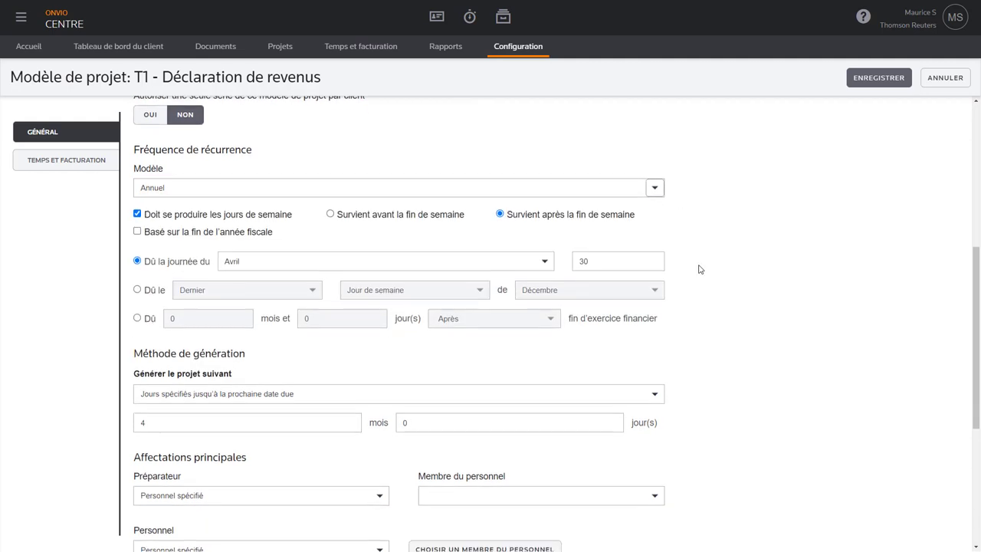
pyautogui.scroll(-3, 700, 269)
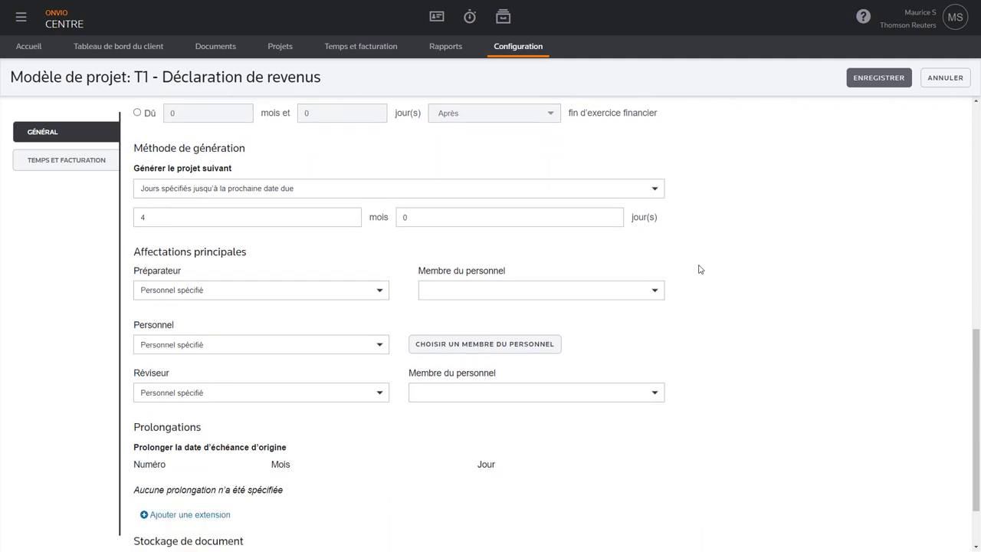
pyautogui.click(654, 191)
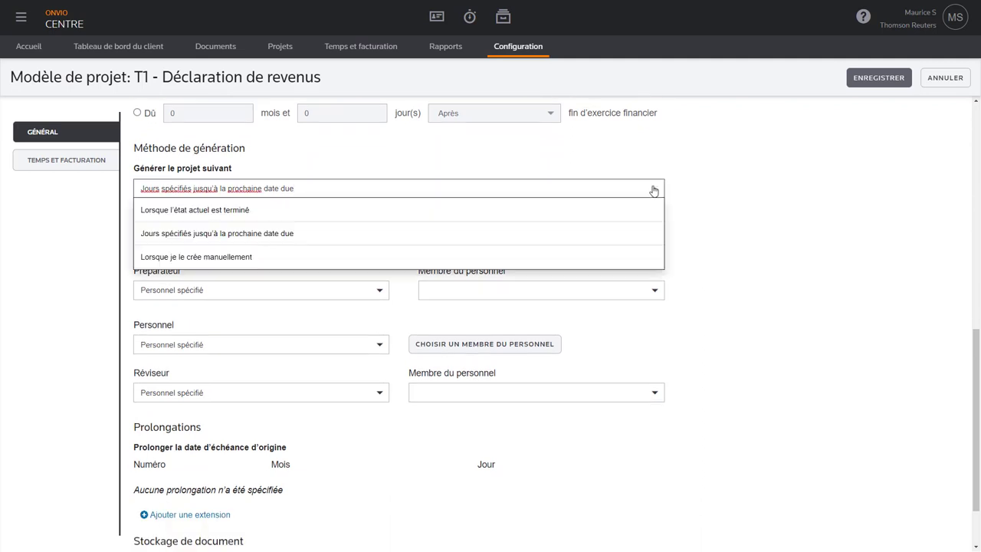
pyautogui.click(654, 191)
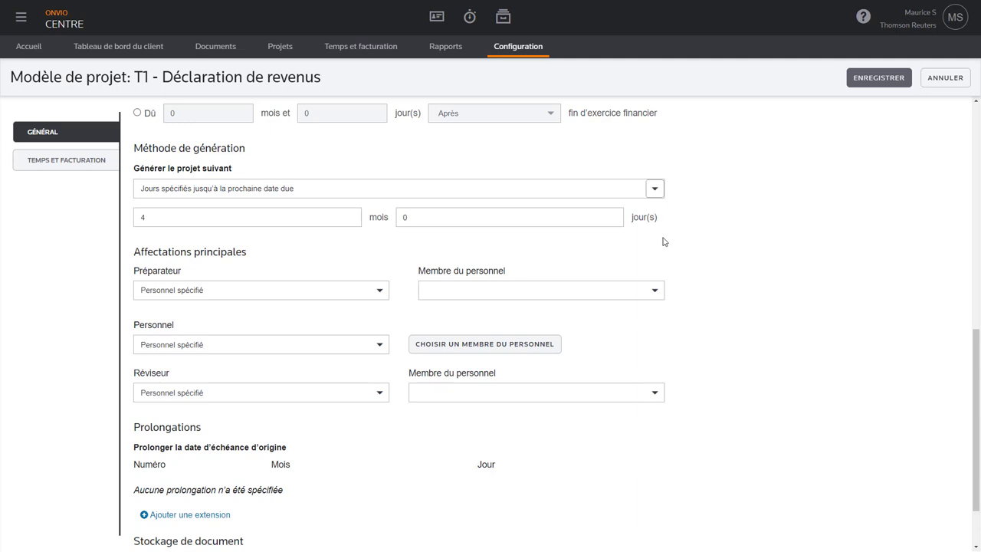
pyautogui.scroll(-1, 664, 241)
pyautogui.click(381, 243)
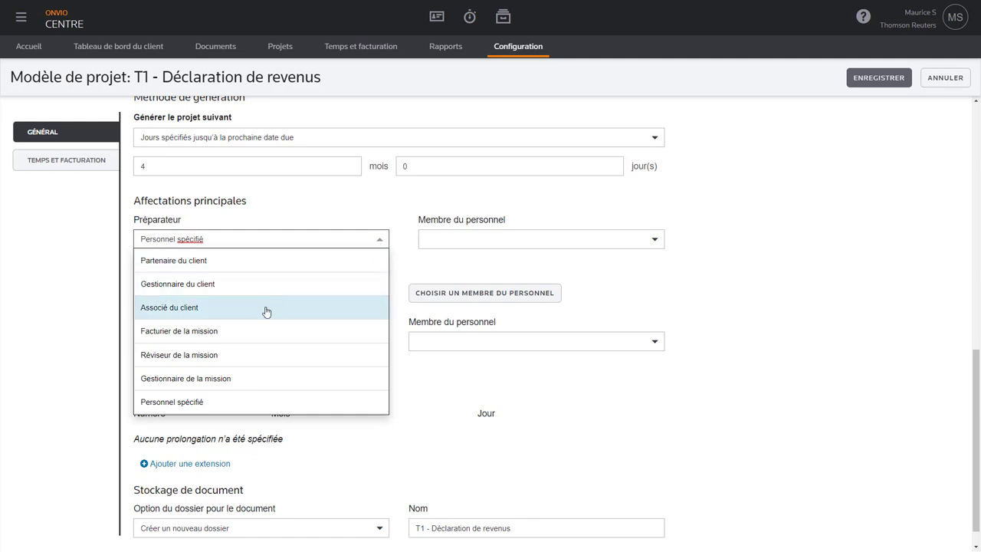
pyautogui.click(228, 311)
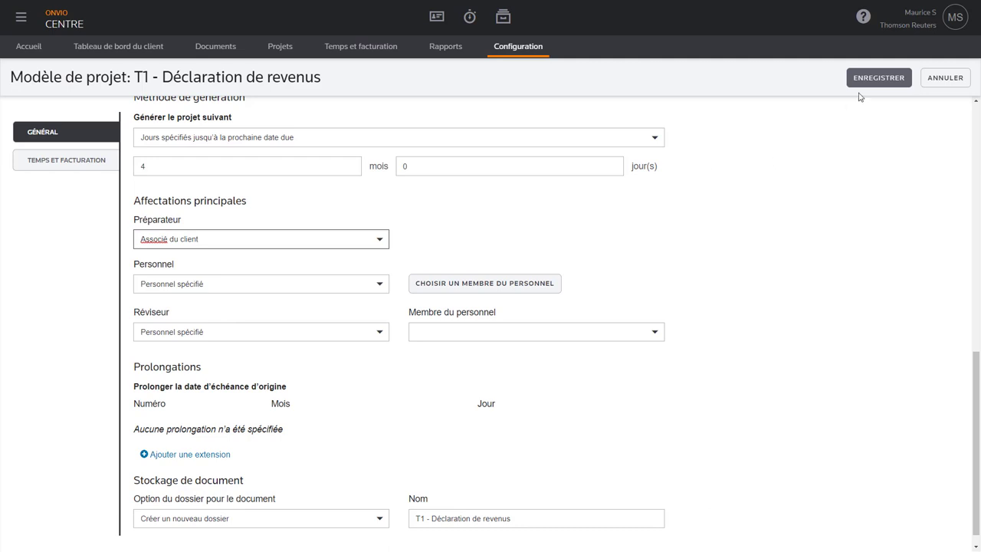
pyautogui.click(878, 78)
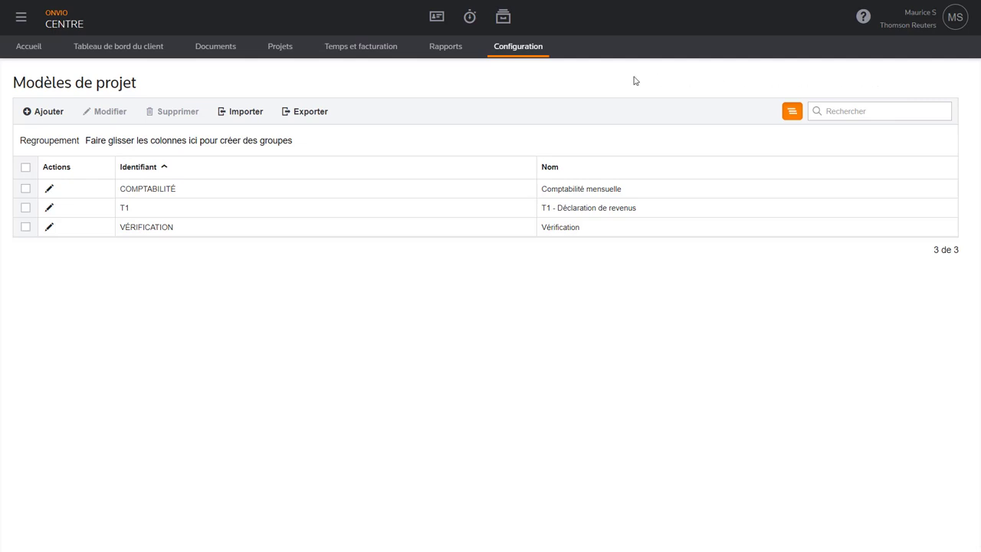
pyautogui.click(515, 52)
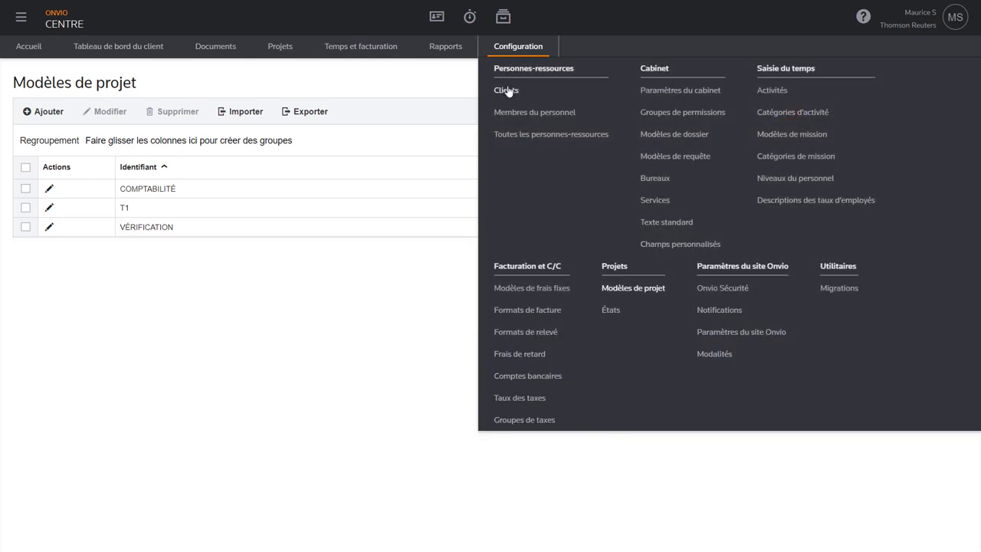
# - Enable Centre-Client access for client P129, send the registration invitation now, and save
pyautogui.click(506, 90)
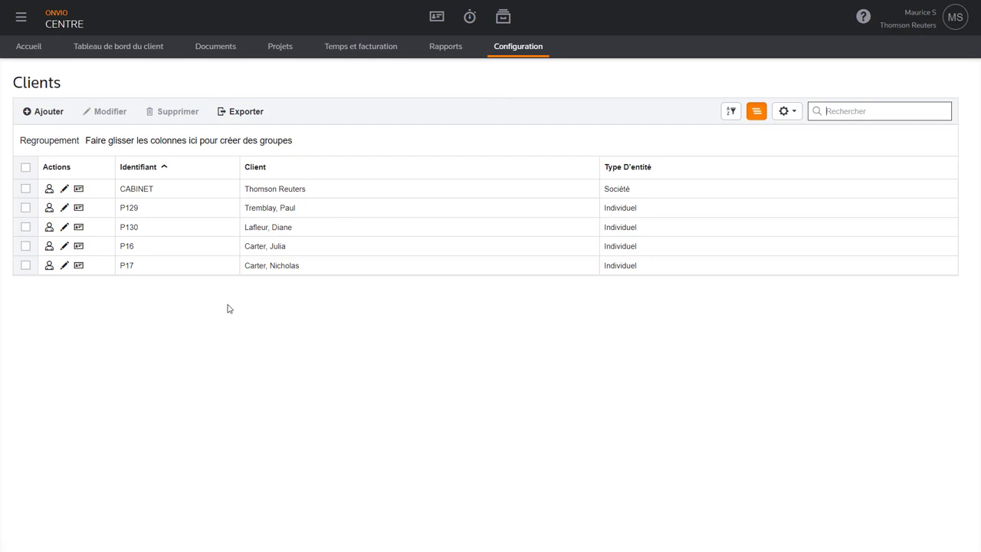
pyautogui.click(65, 209)
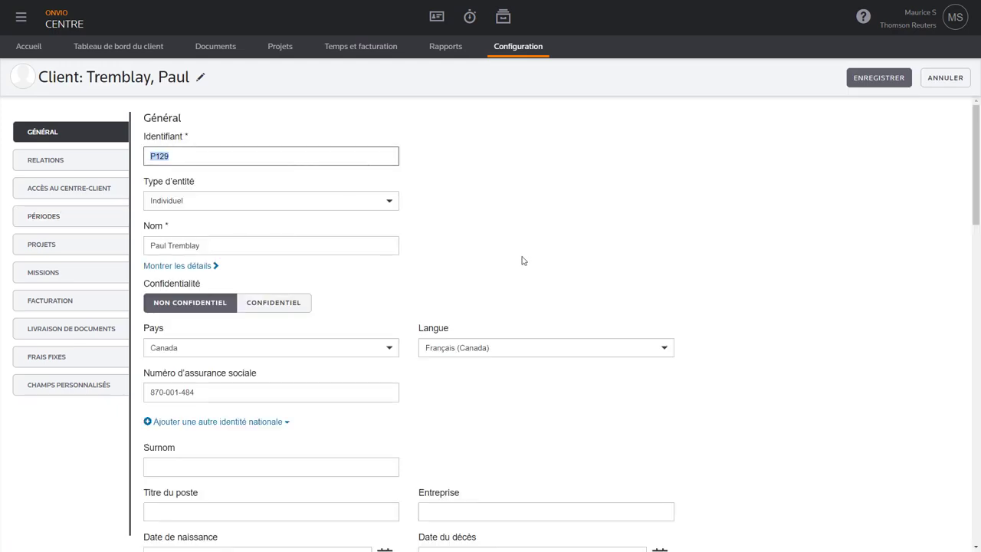
pyautogui.scroll(-5, 522, 260)
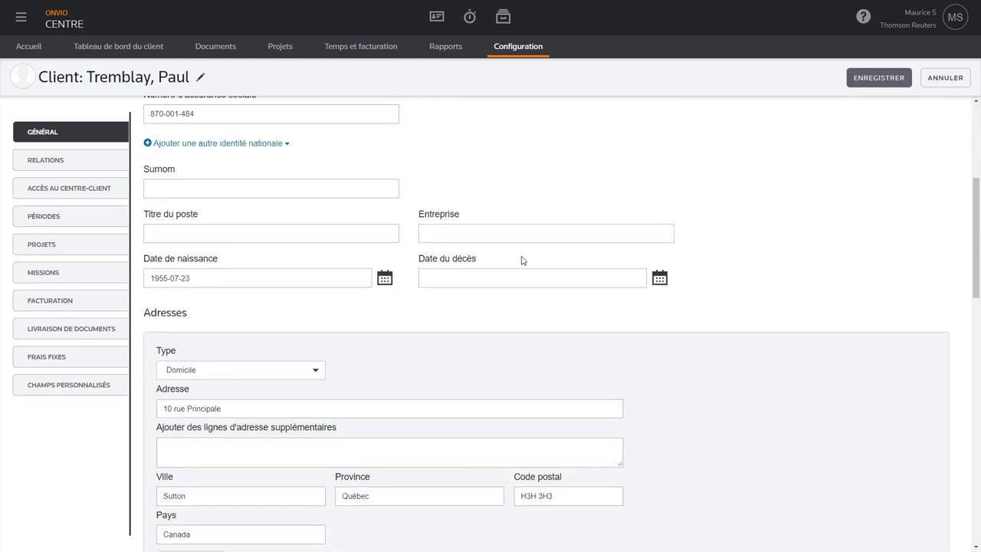
pyautogui.scroll(-2, 522, 261)
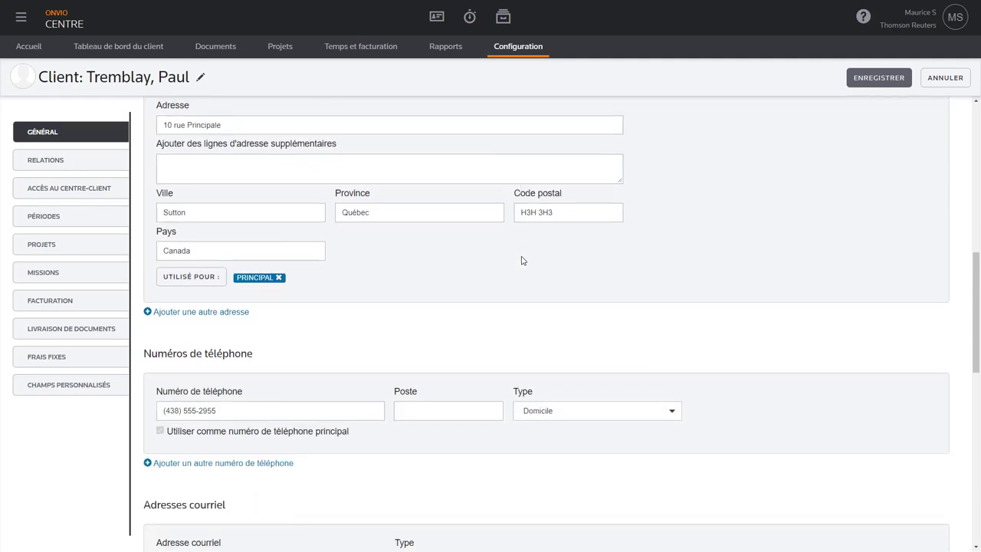
pyautogui.scroll(7, 522, 260)
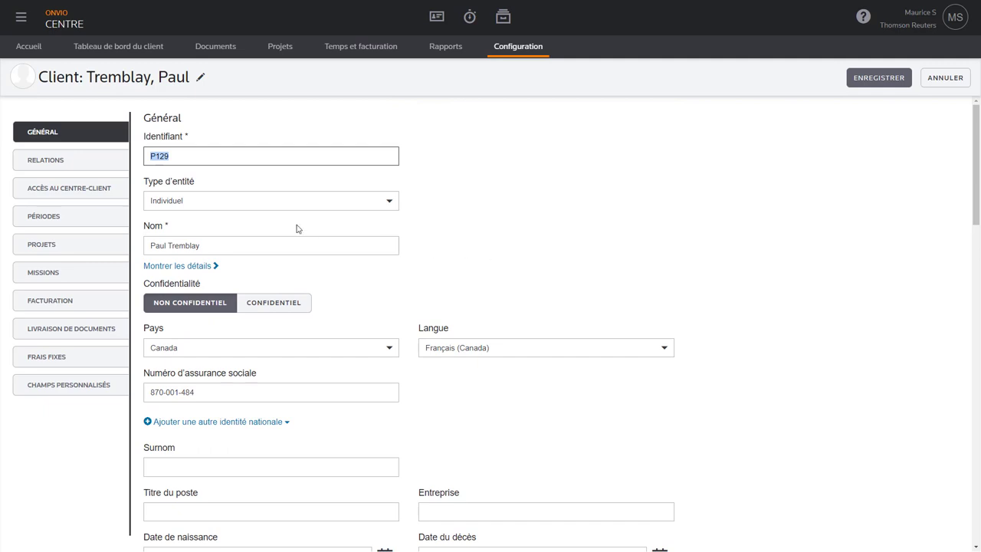
pyautogui.click(56, 189)
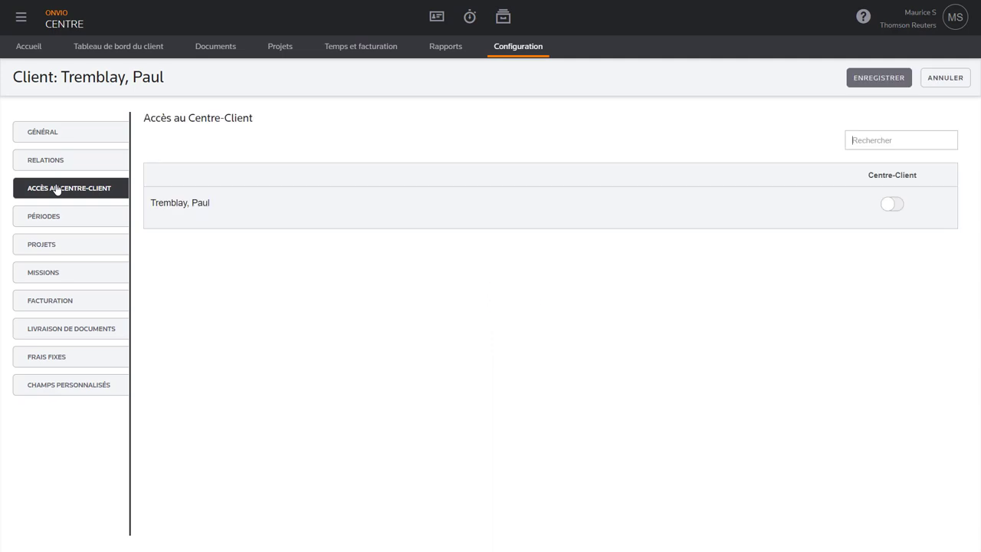
pyautogui.click(896, 205)
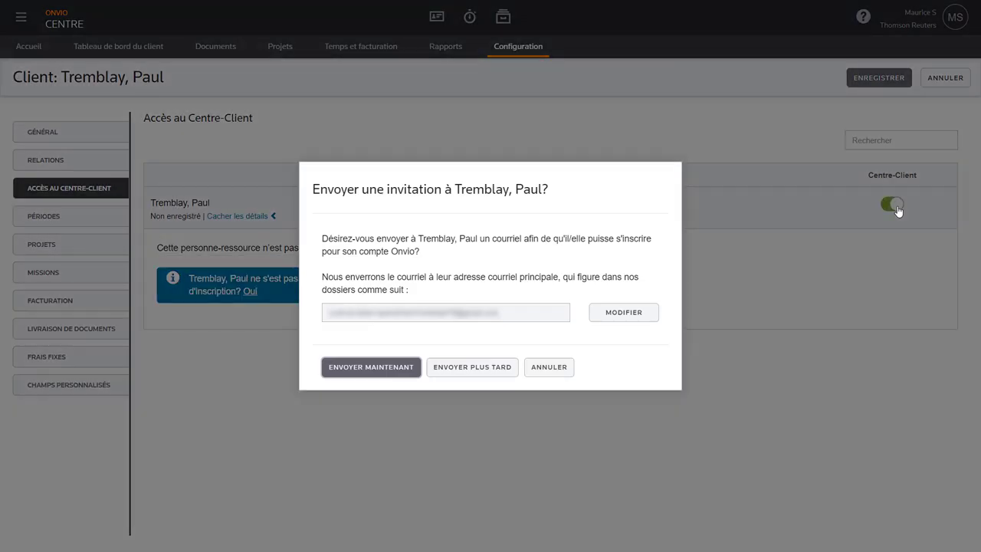
pyautogui.click(371, 371)
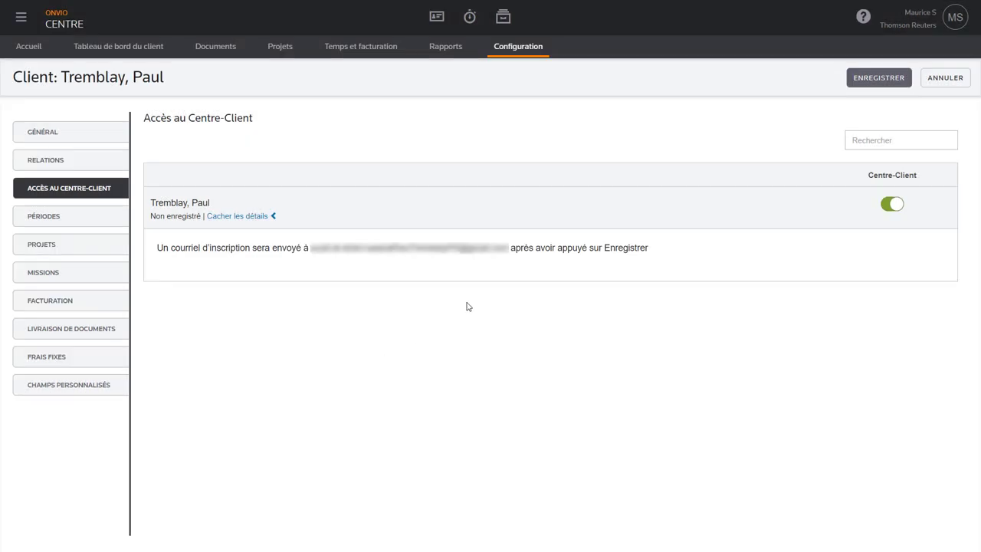
pyautogui.click(881, 79)
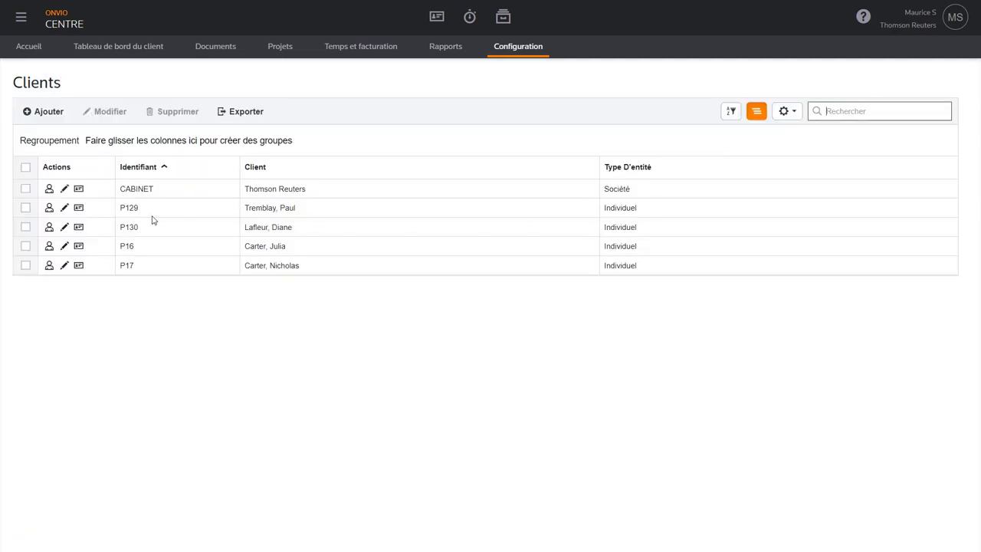
# - Enable Centre-Client access for the spouse with her e-mail, send the invitation now, and save
pyautogui.click(64, 208)
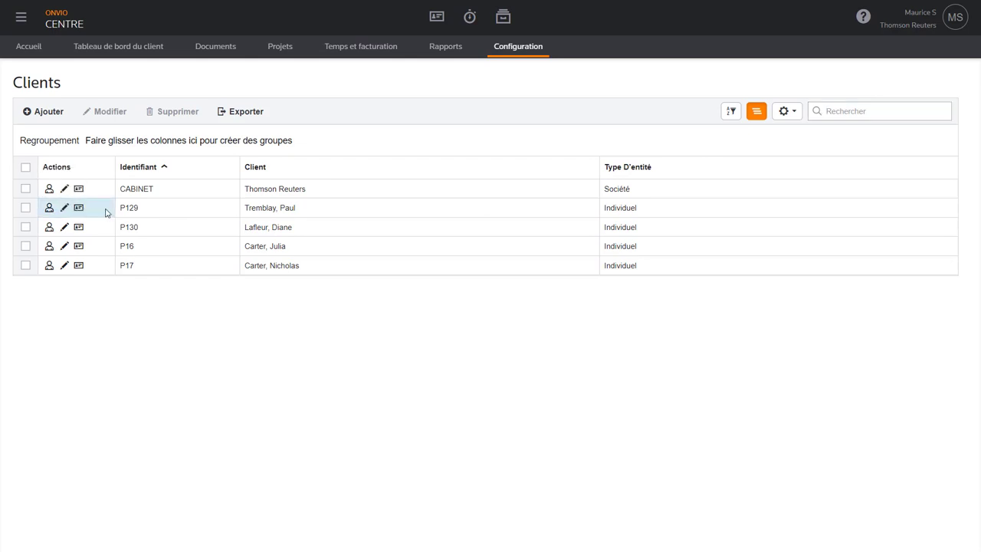
pyautogui.click(65, 227)
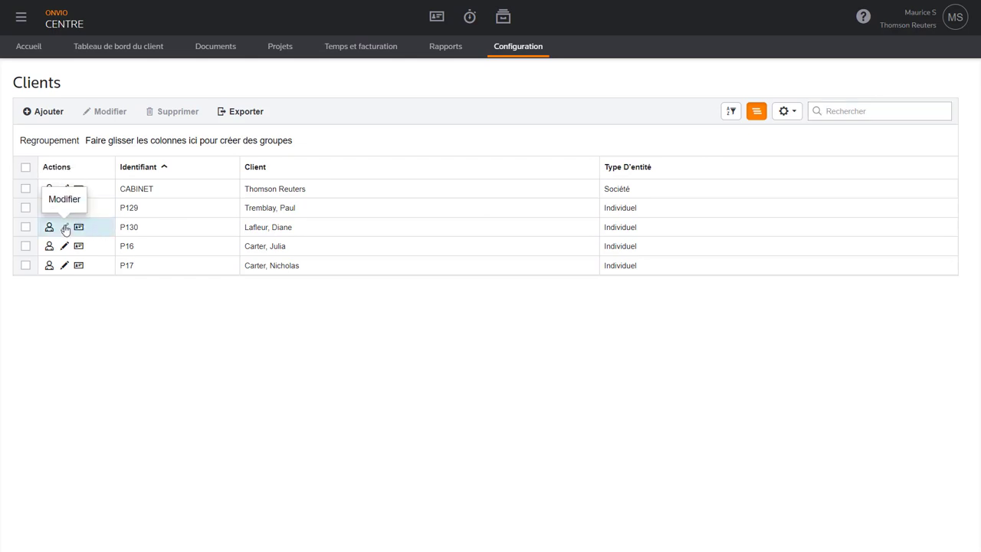
pyautogui.click(65, 228)
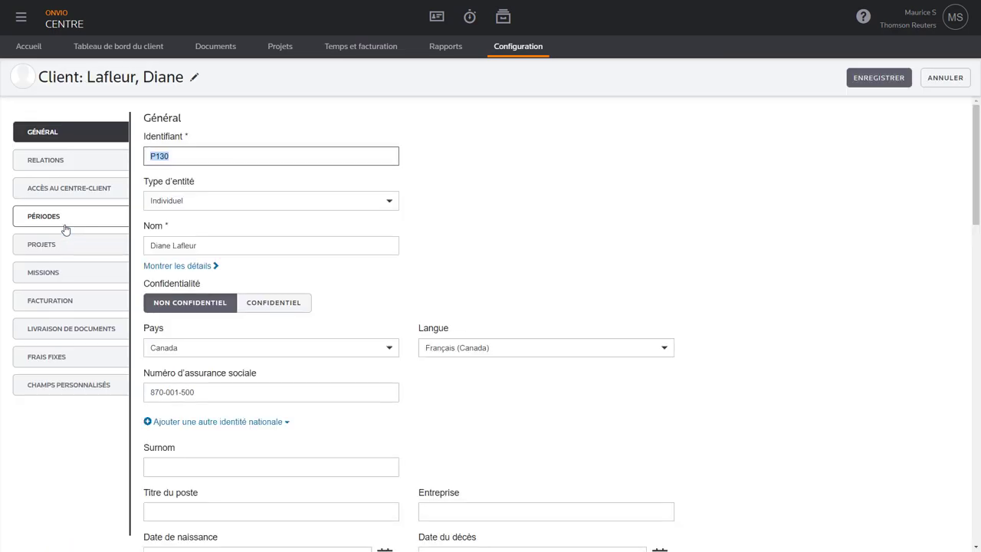
pyautogui.click(86, 192)
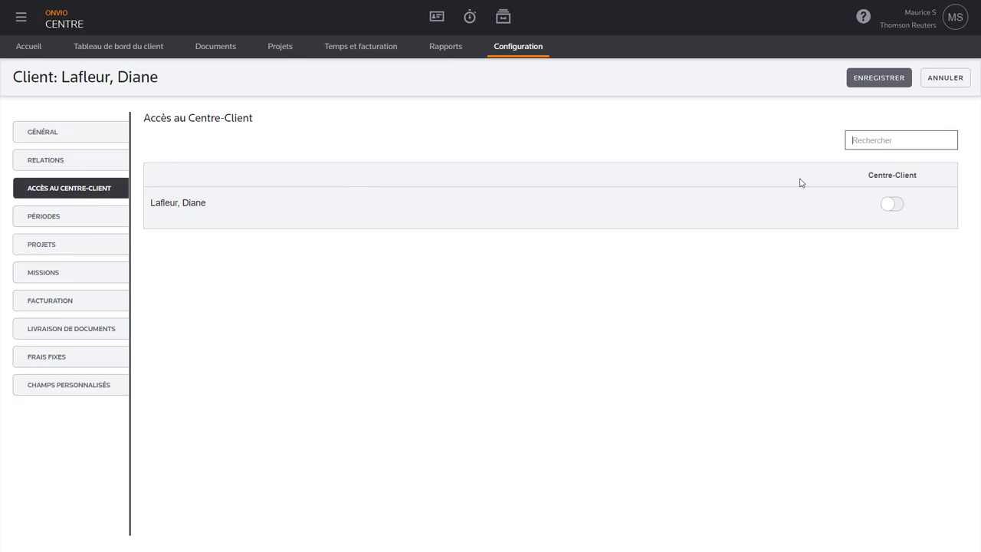
pyautogui.click(892, 204)
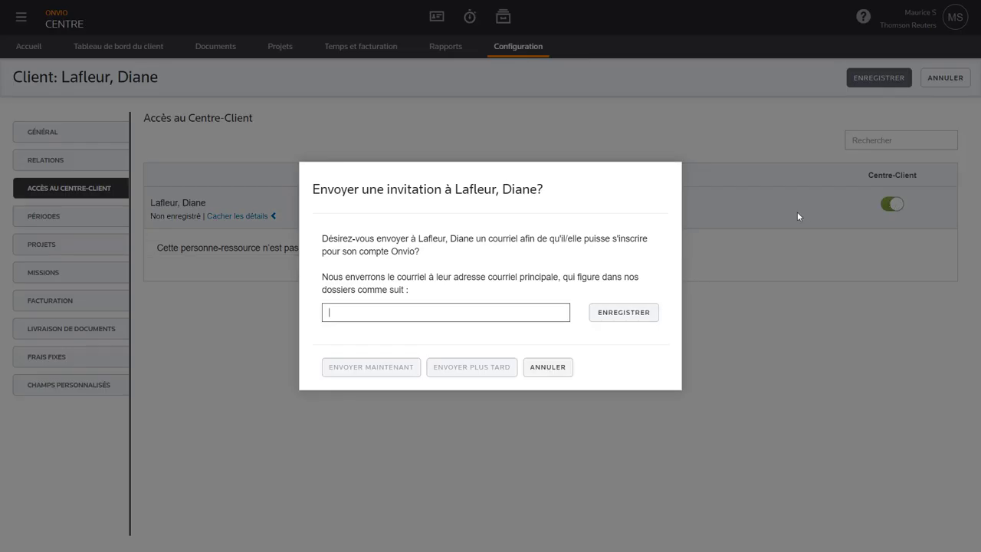
pyautogui.hotkey('ctrl', 'v')
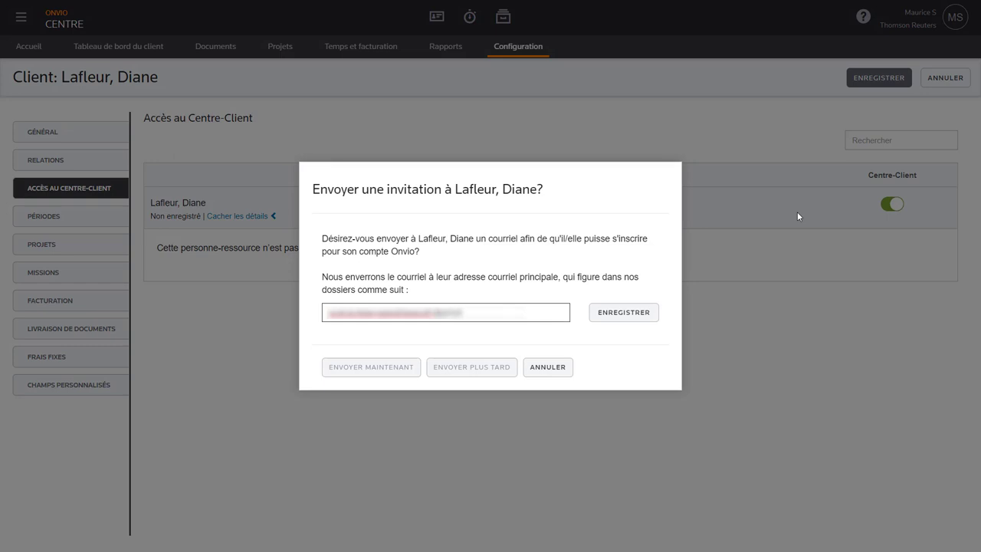
pyautogui.click(630, 314)
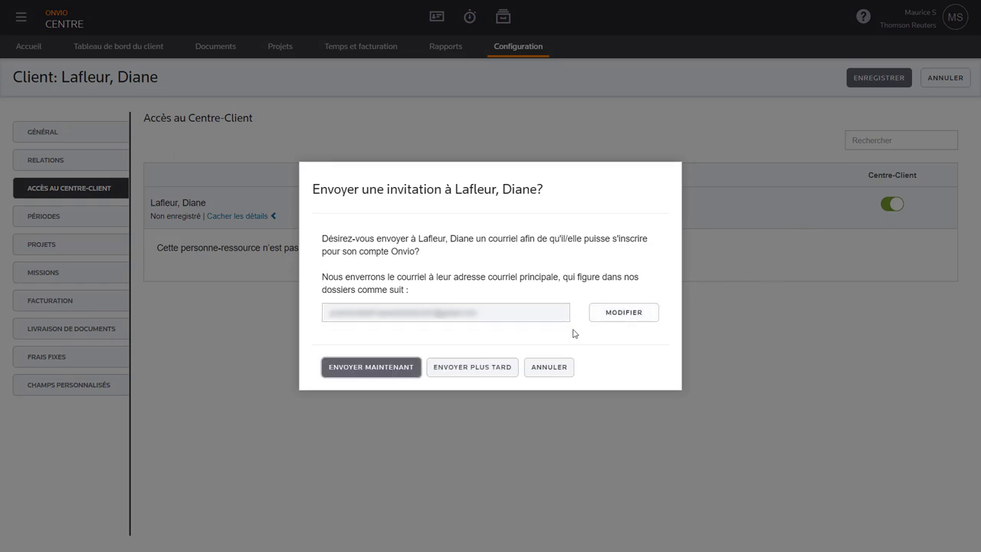
pyautogui.click(379, 368)
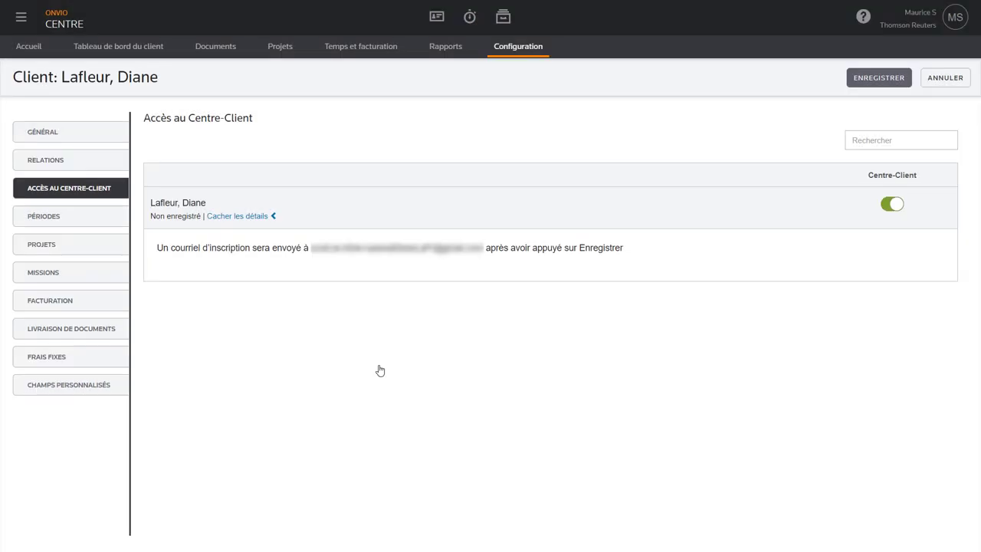
pyautogui.click(880, 80)
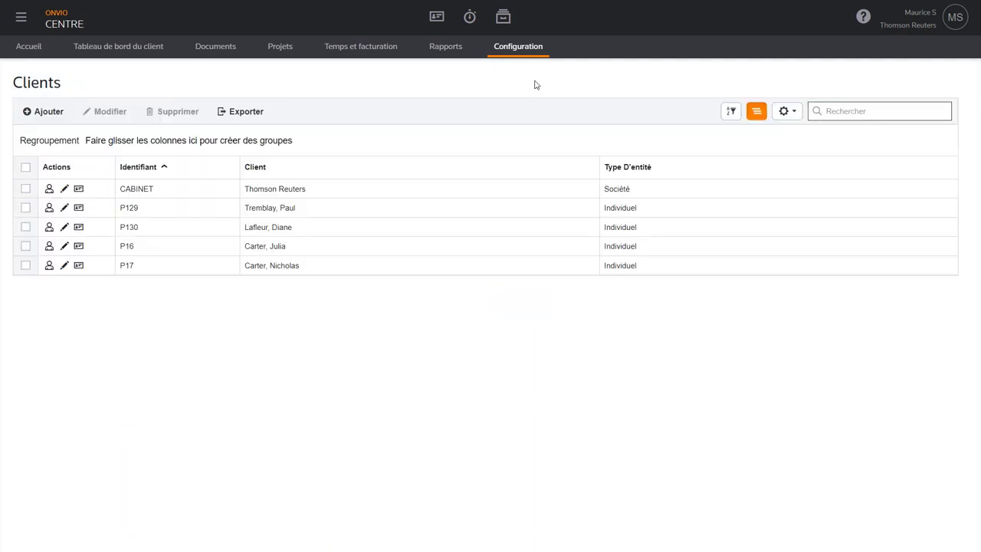
# - In the first spouse's Relations, add a new relation of type Conjoint(e)
pyautogui.click(64, 208)
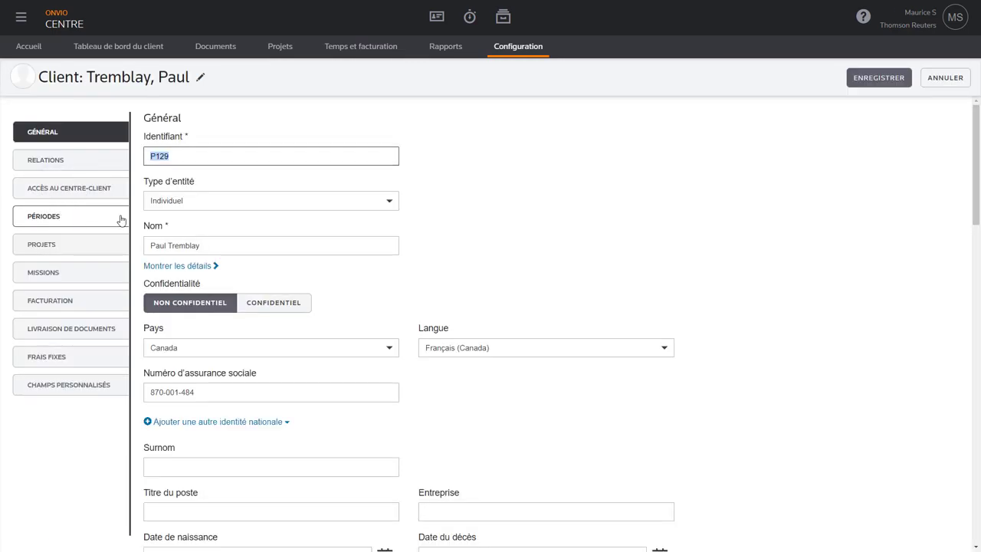
pyautogui.click(66, 162)
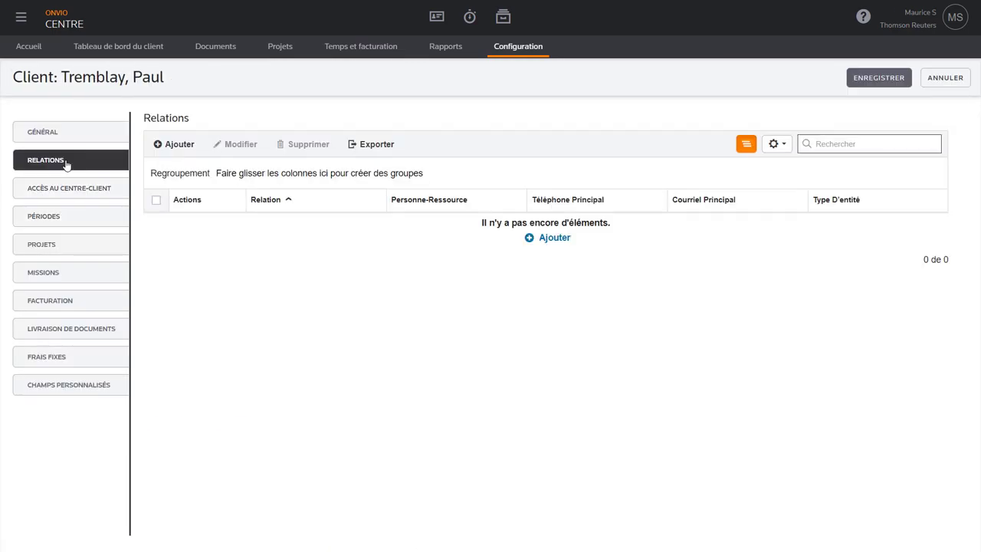
pyautogui.click(177, 149)
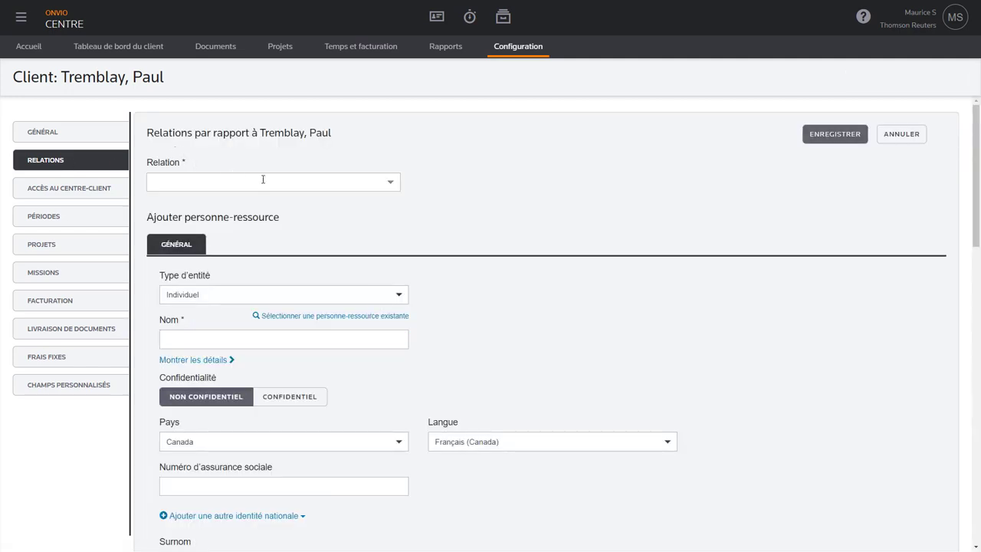
pyautogui.click(263, 179)
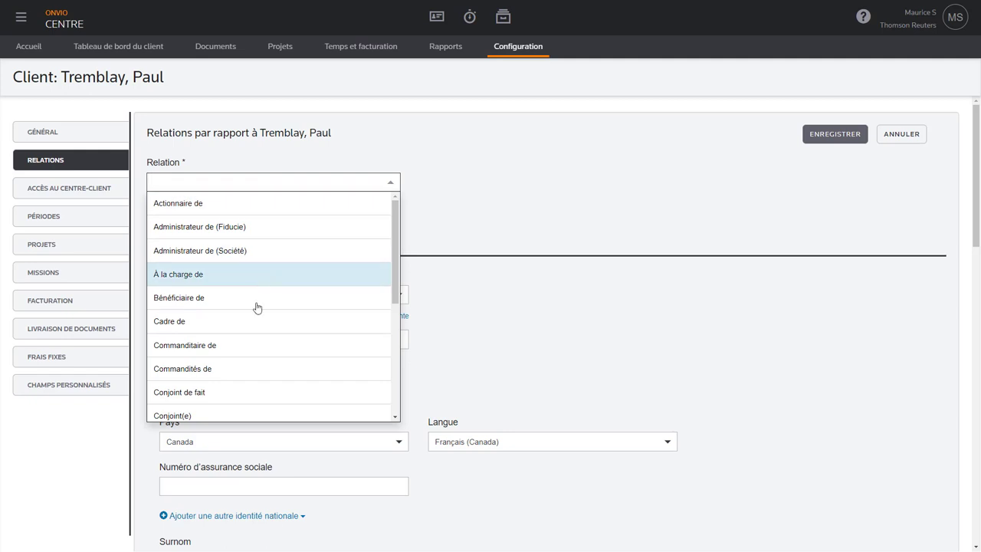
pyautogui.scroll(-1, 247, 350)
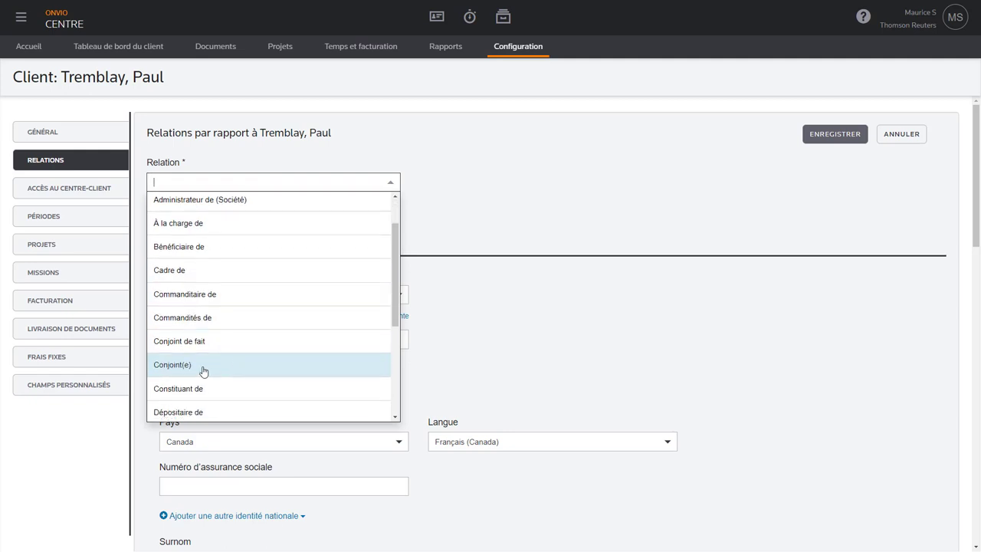
pyautogui.click(203, 366)
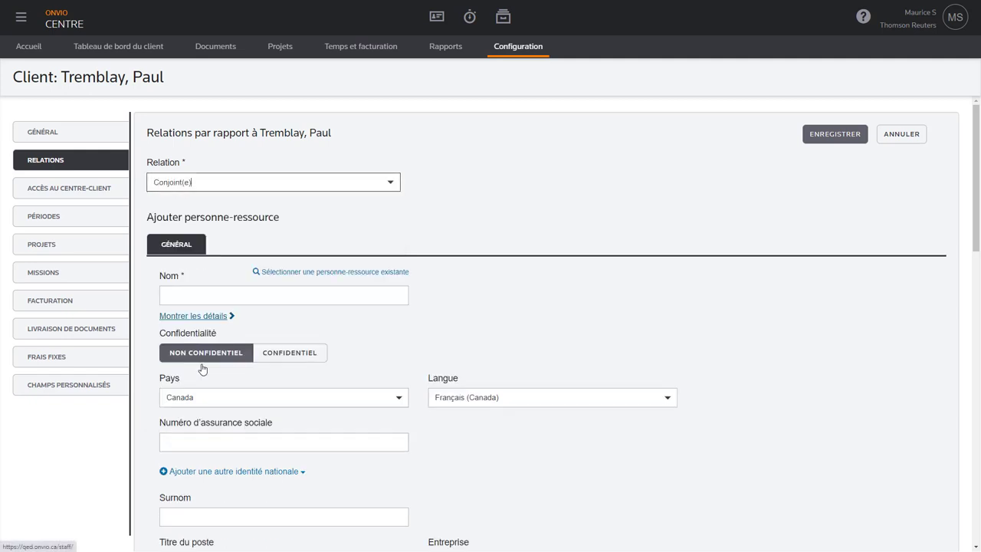
# - Link the spouse's existing contact to that relation and save the client record
pyautogui.click(345, 273)
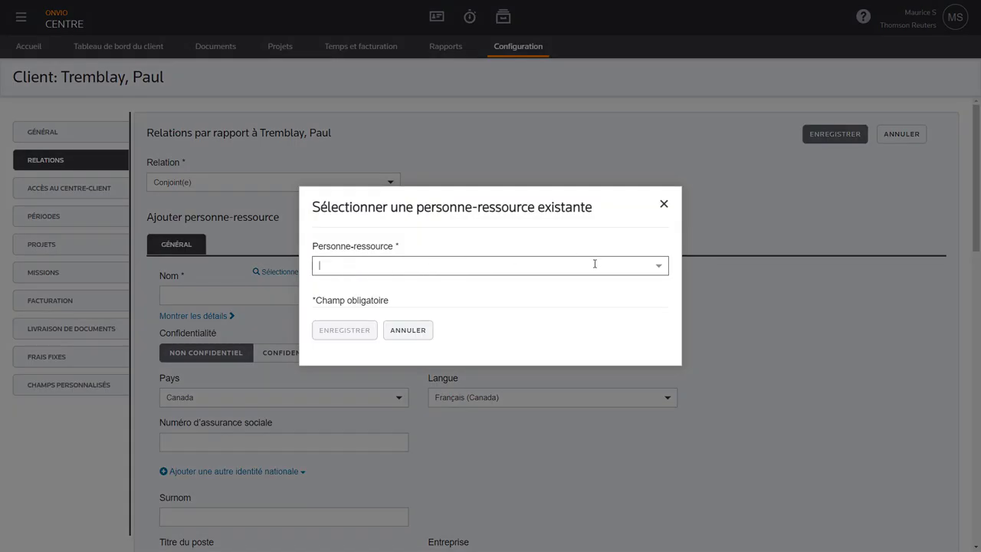
pyautogui.click(656, 266)
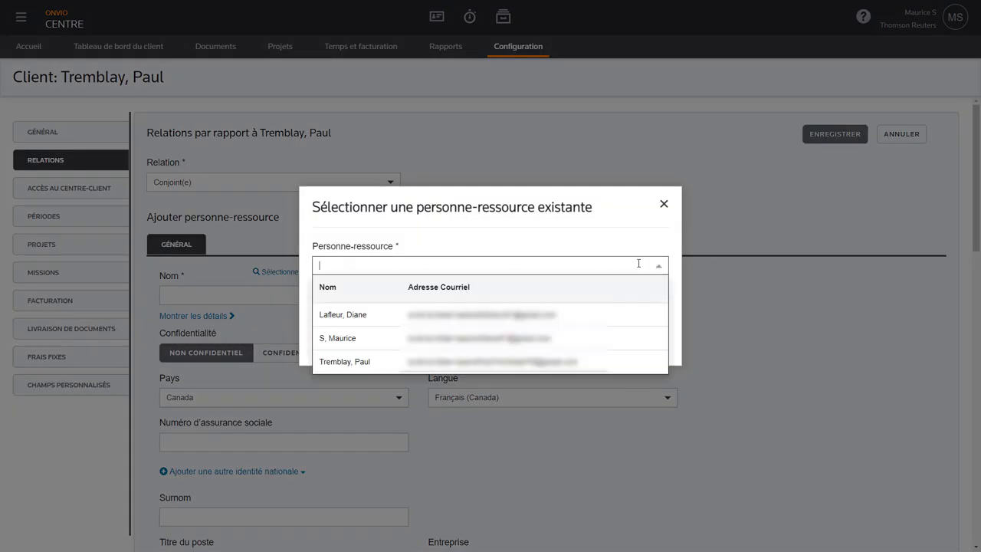
pyautogui.click(519, 316)
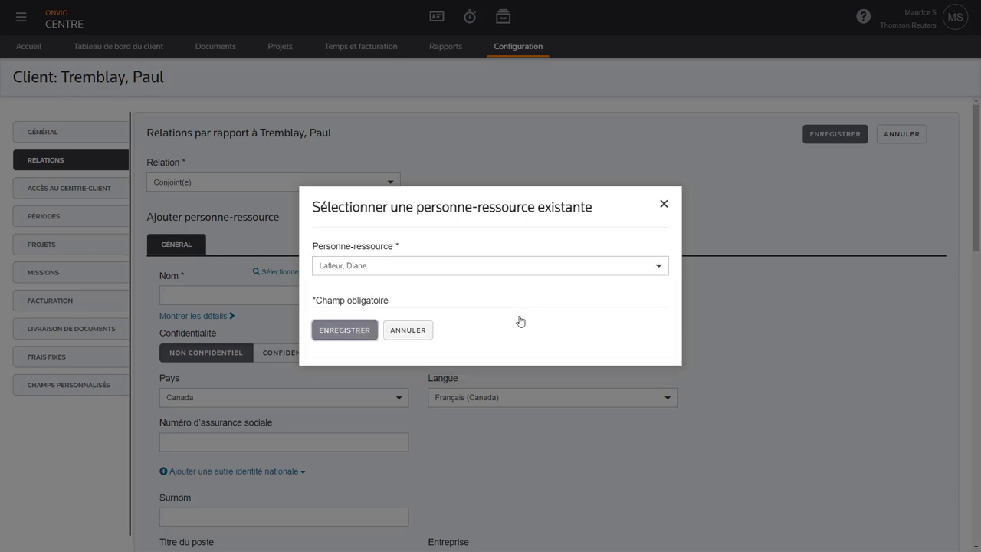
pyautogui.click(351, 332)
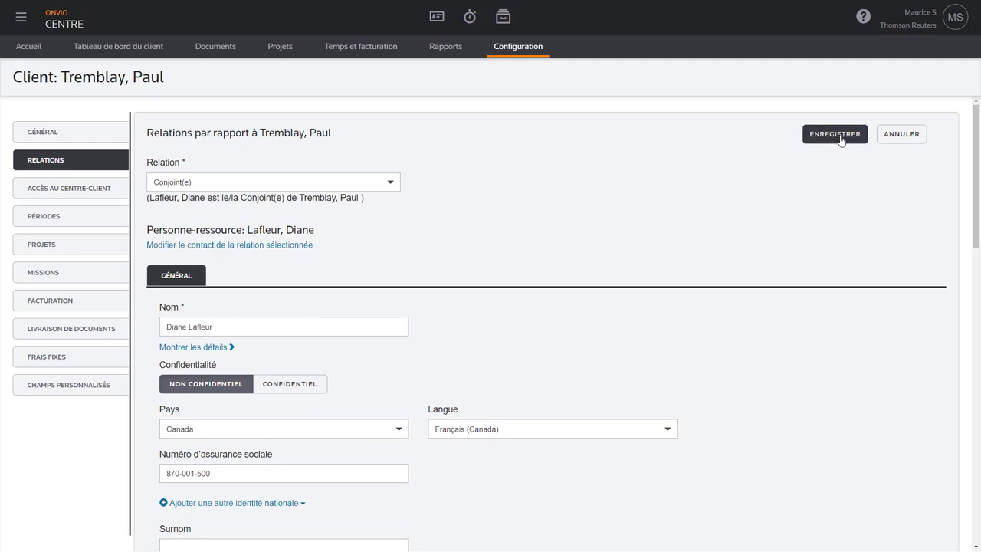
pyautogui.click(835, 135)
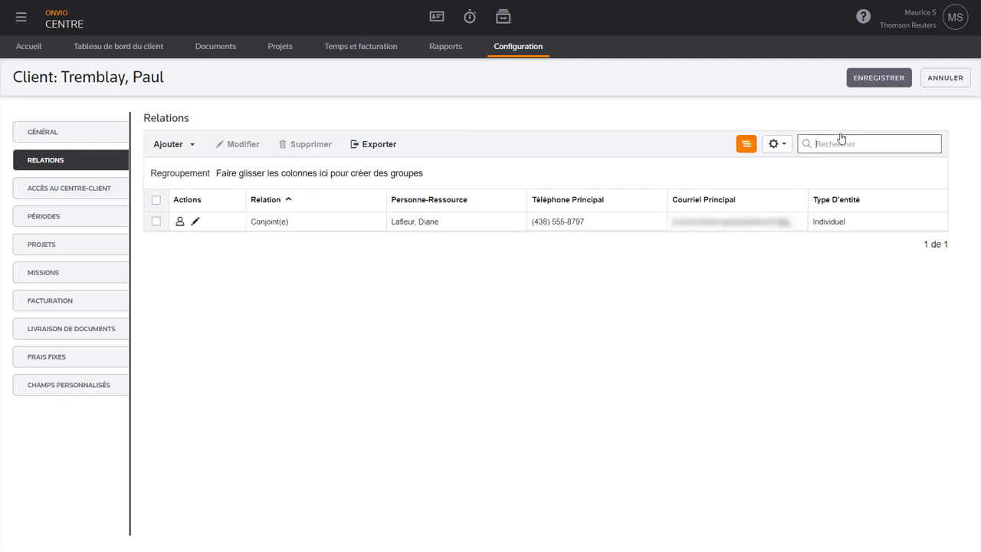
pyautogui.click(840, 139)
pyautogui.click(876, 79)
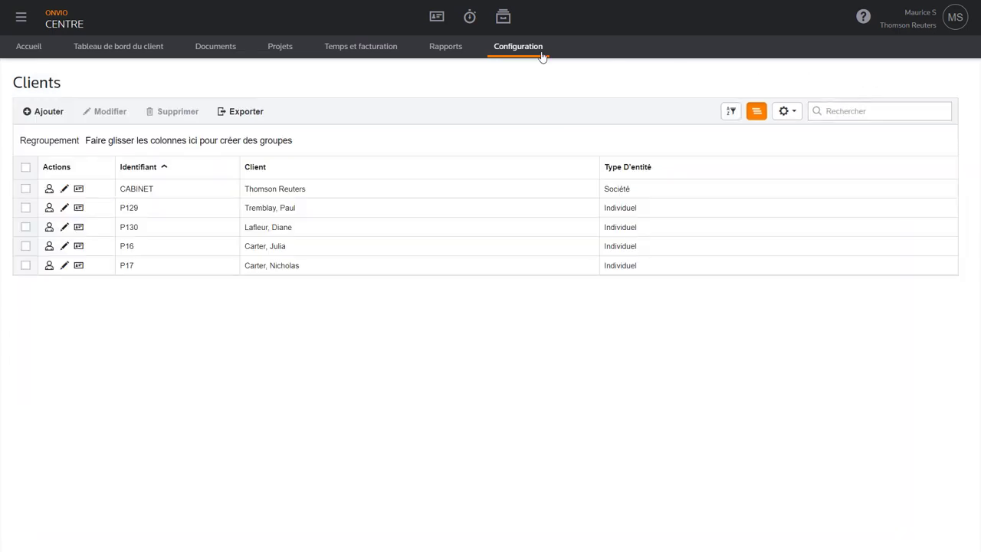
# - Add a new client with identifier, full name, social insurance number and birth date 2002-05-31
pyautogui.click(47, 112)
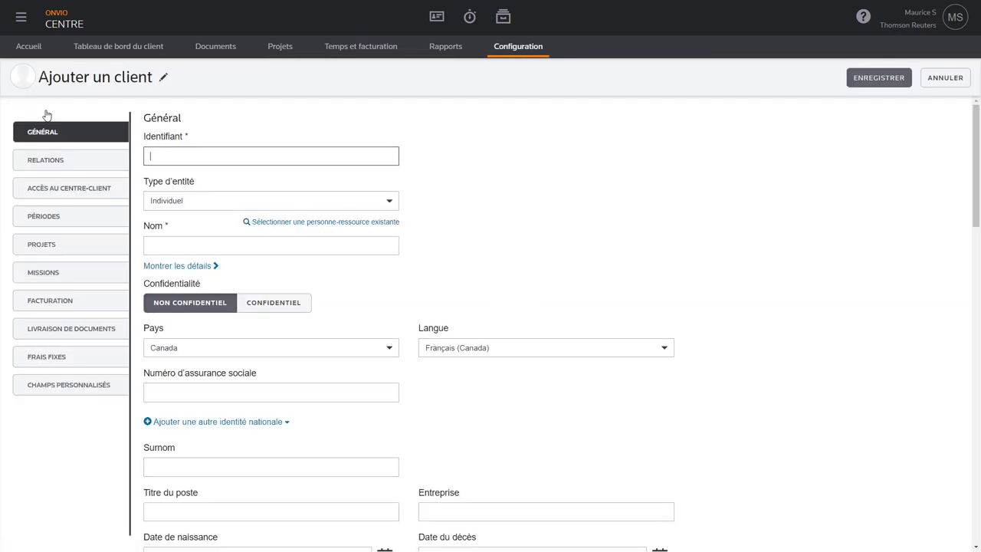
pyautogui.press('Tab')
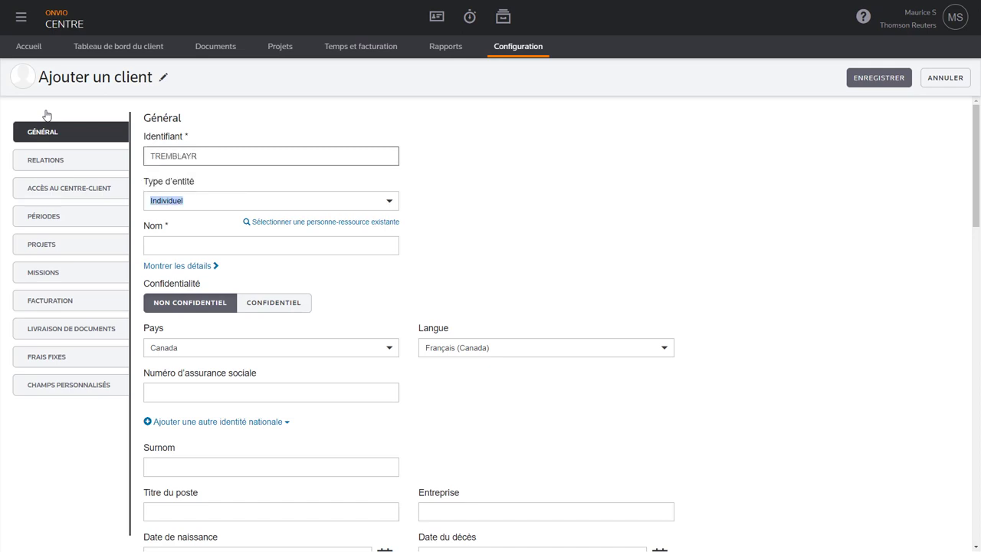
pyautogui.press('Tab')
pyautogui.press('Tab')
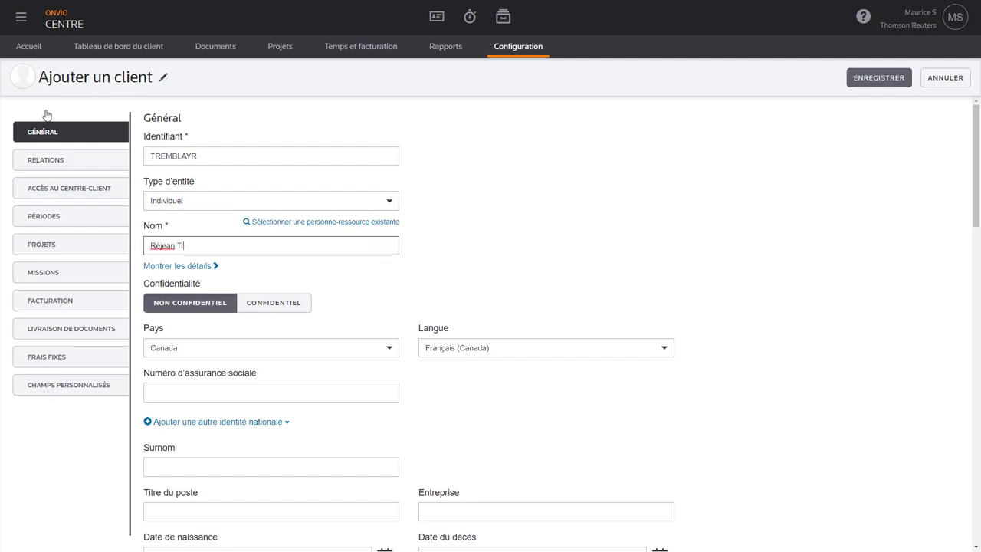
pyautogui.write('emblay')
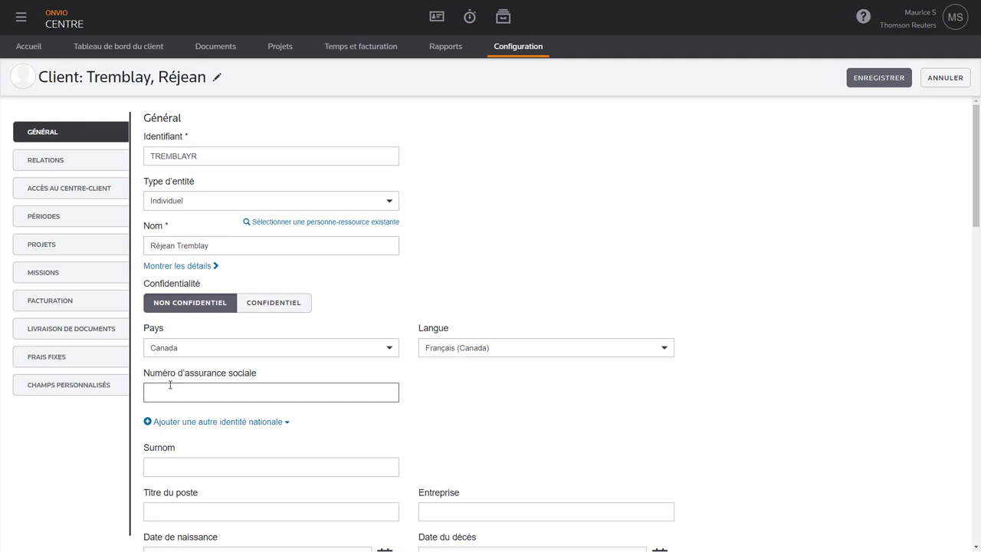
pyautogui.scroll(-2, 167, 375)
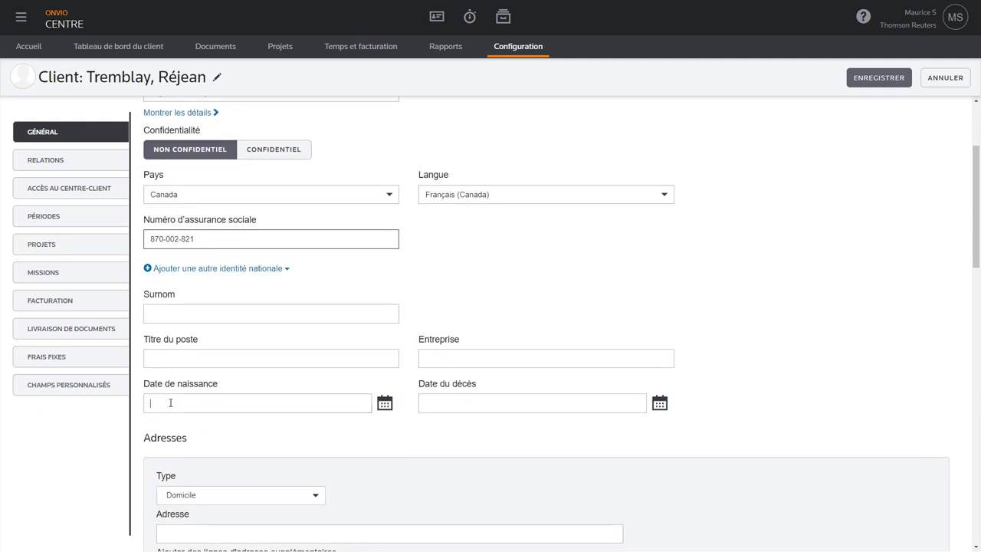
pyautogui.click(170, 402)
pyautogui.write('2002-05-31')
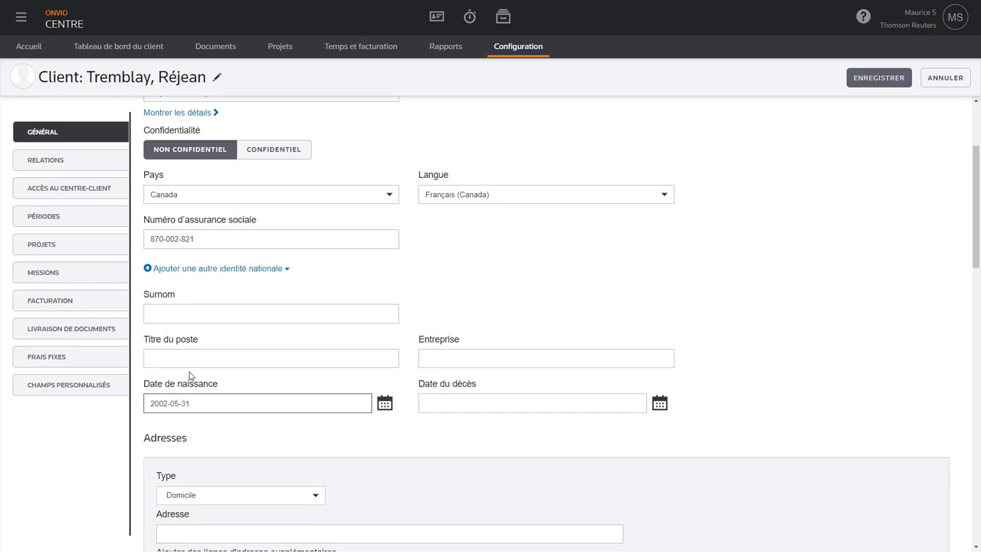
# - Give the new client Centre-Client access with an e-mail invitation sent now, and save it
pyautogui.click(55, 190)
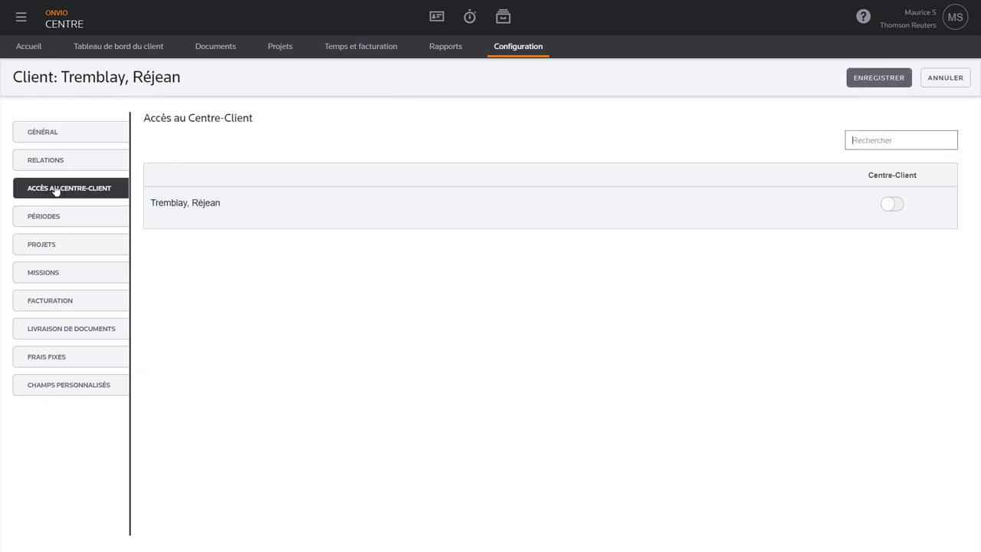
pyautogui.click(894, 205)
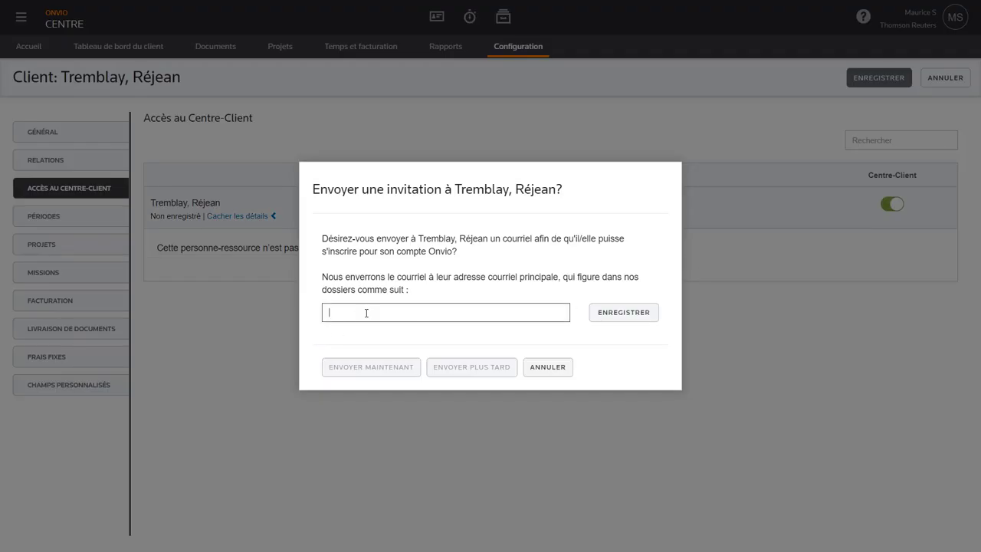
pyautogui.click(367, 313)
pyautogui.hotkey('ctrl', 'v')
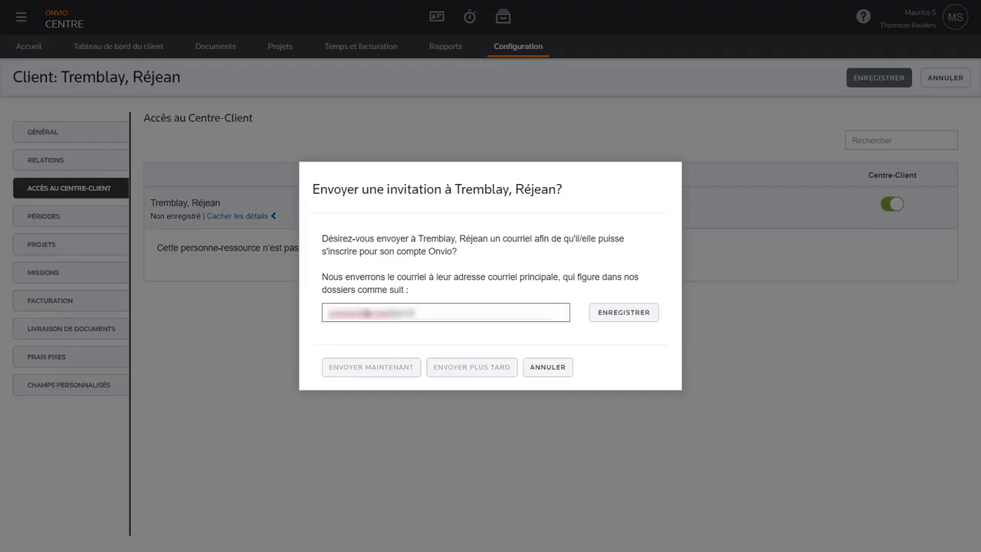
pyautogui.write('.ca')
pyautogui.click(623, 315)
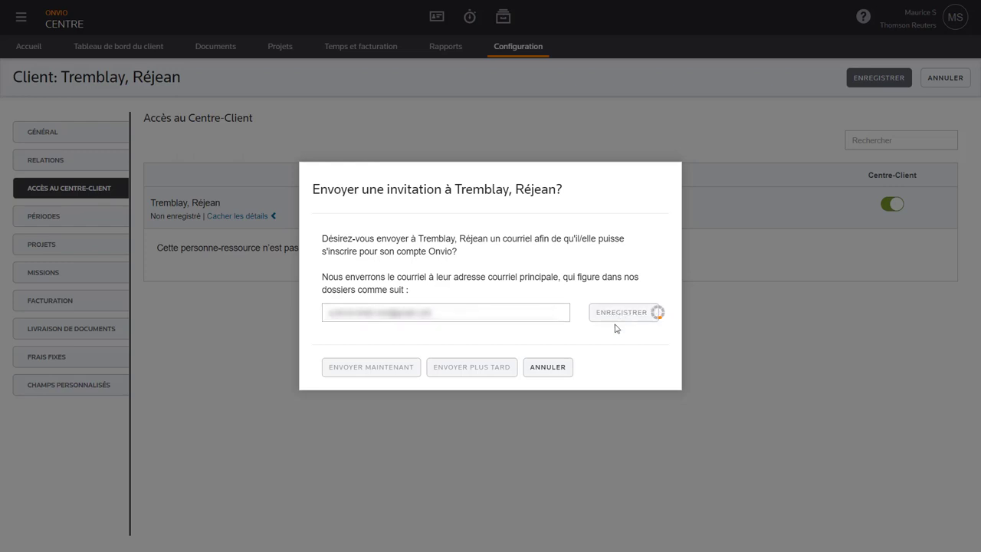
pyautogui.click(364, 372)
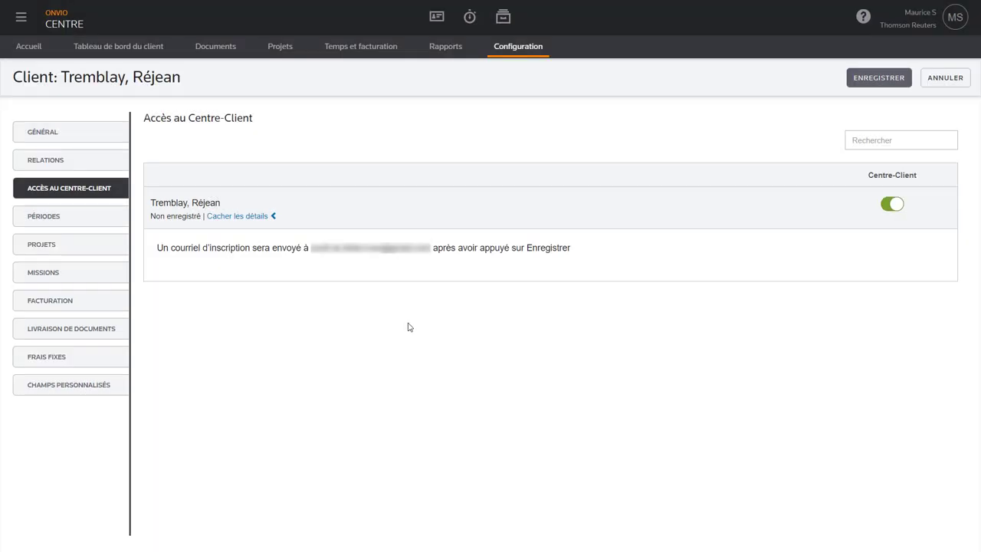
pyautogui.click(879, 79)
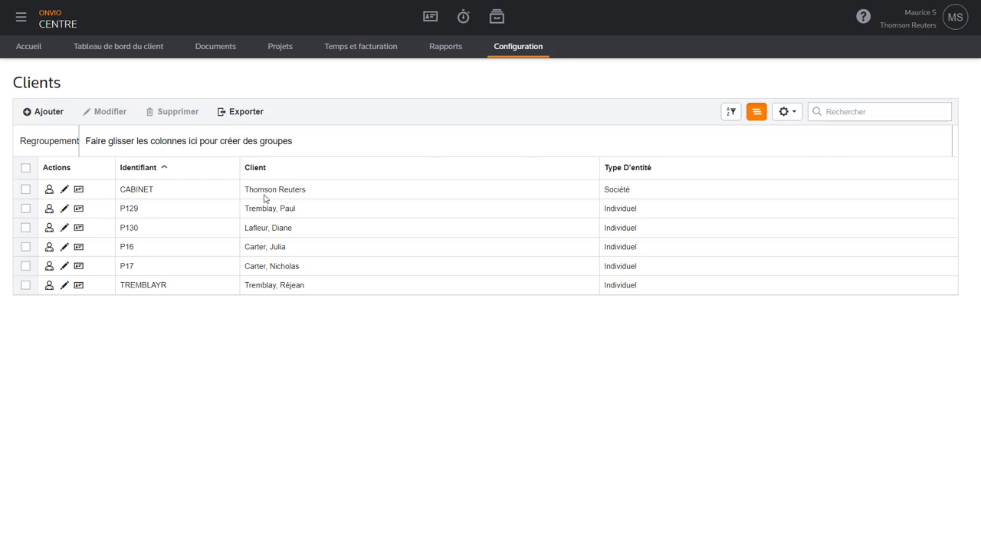
# - Reopen the first spouse's record and start adding a relation from its Relations page
pyautogui.click(65, 209)
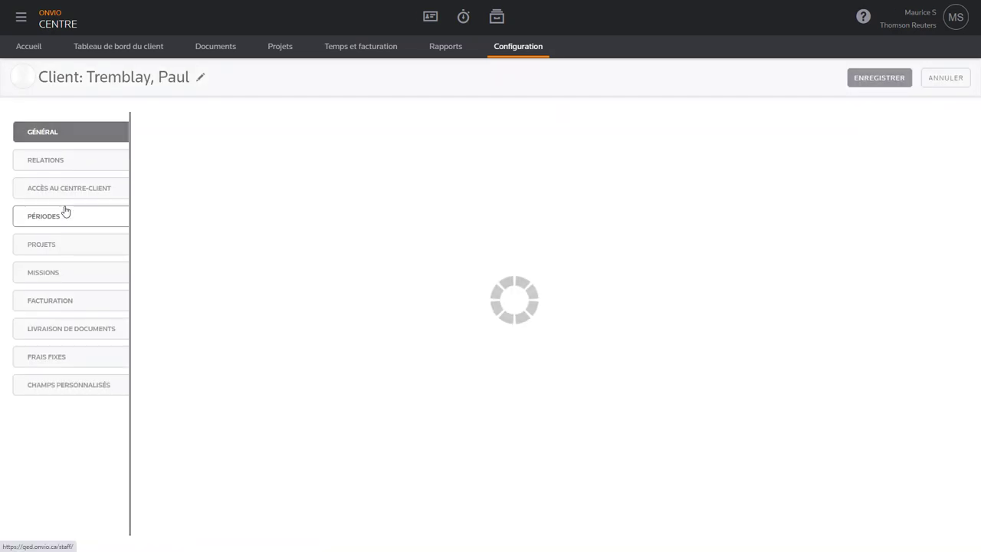
pyautogui.click(69, 167)
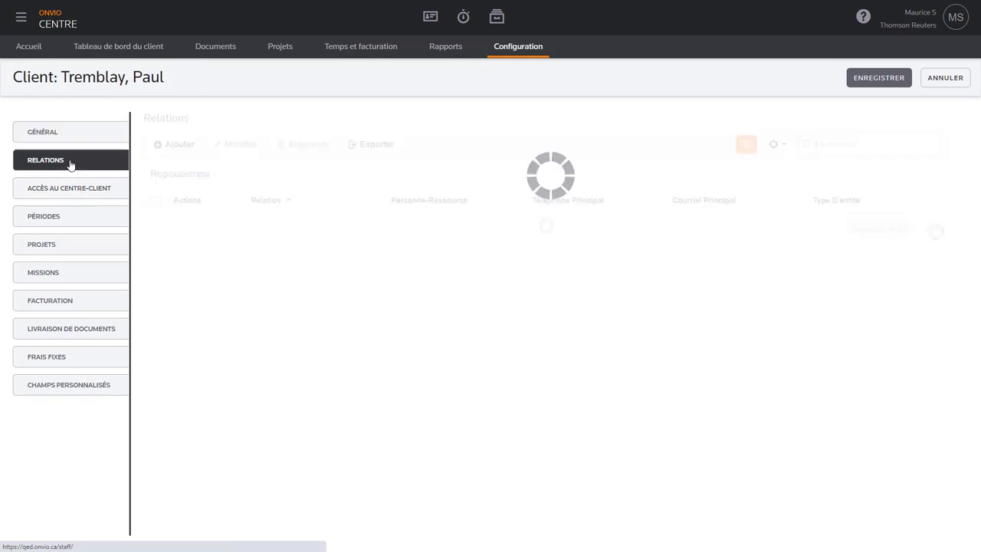
pyautogui.click(173, 148)
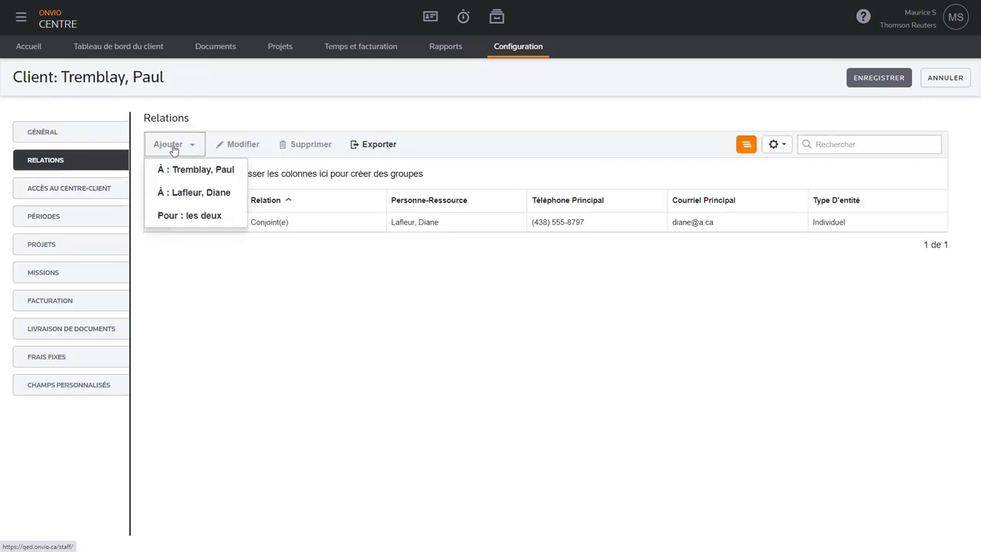
# - Add a relation covering both spouses with the relation type Enfant
pyautogui.click(213, 220)
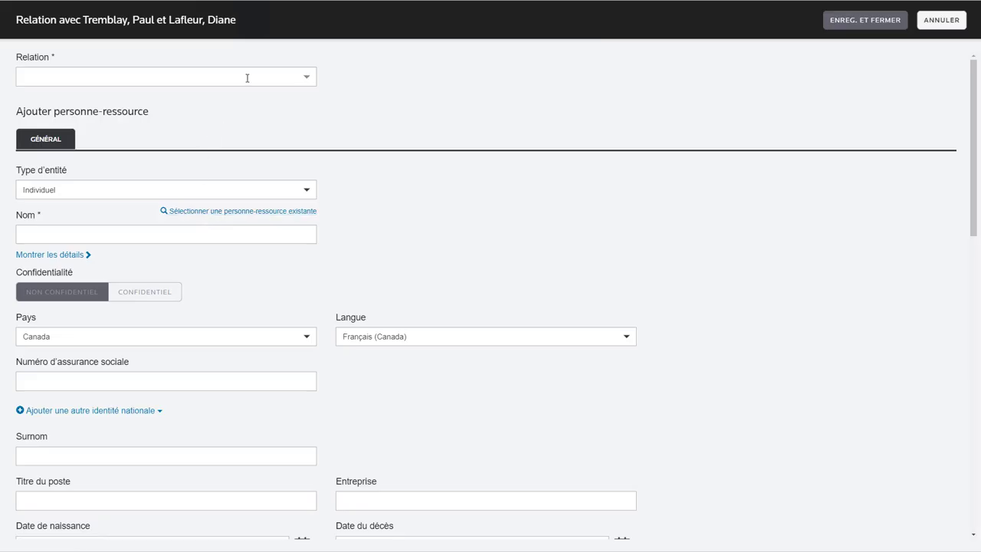
pyautogui.click(247, 77)
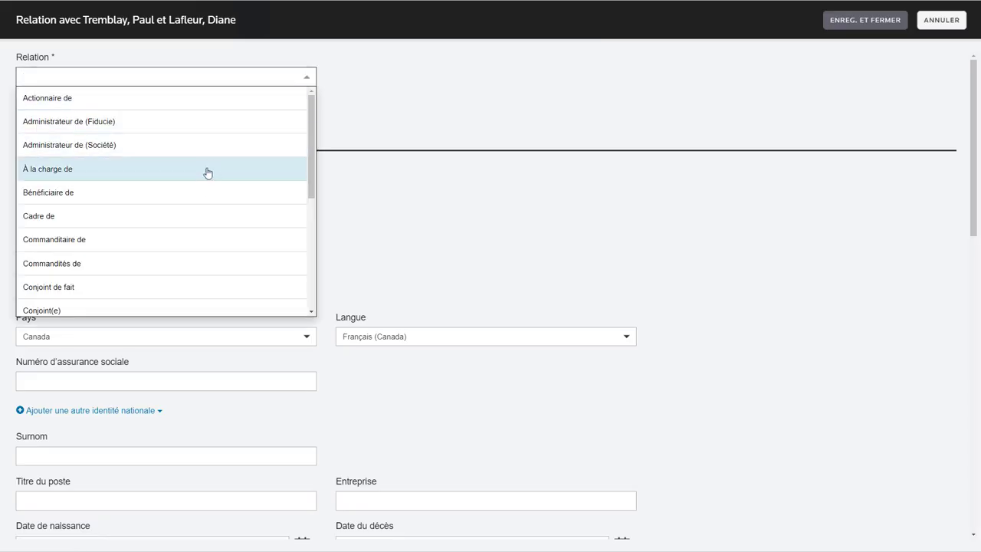
pyautogui.scroll(-1, 197, 193)
pyautogui.scroll(-1, 197, 194)
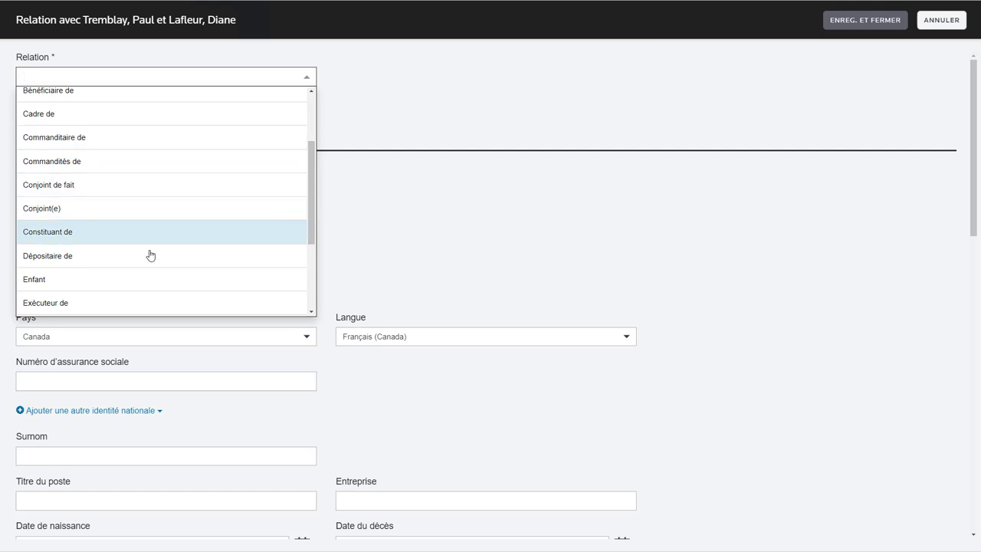
pyautogui.click(138, 279)
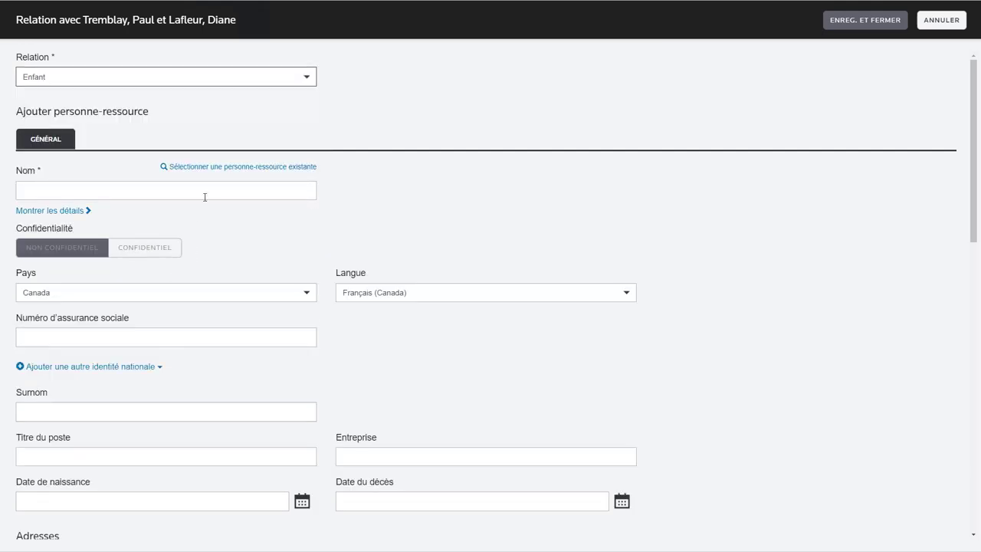
# - Link the child's existing contact, found by searching 'r', and save the relations
pyautogui.click(273, 167)
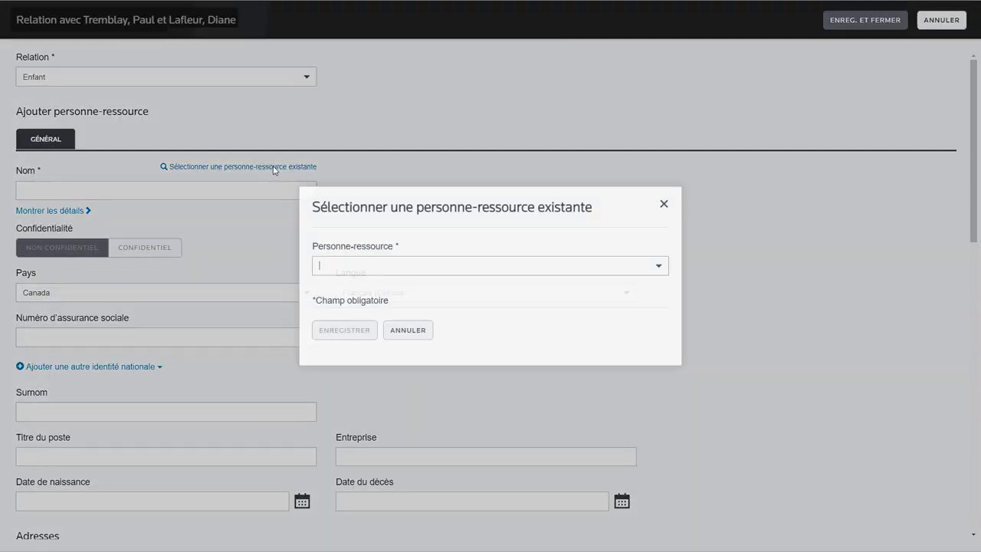
pyautogui.click(409, 266)
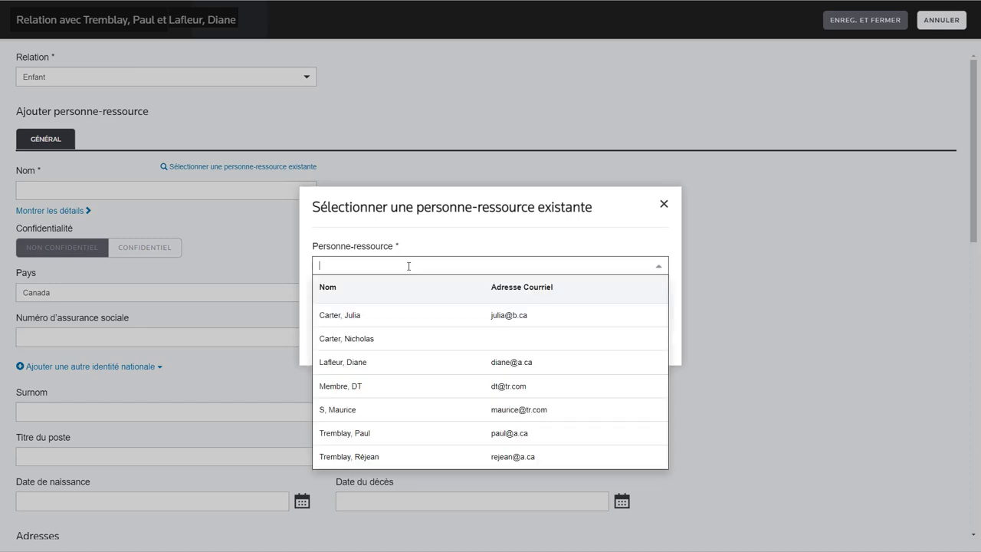
pyautogui.write('r')
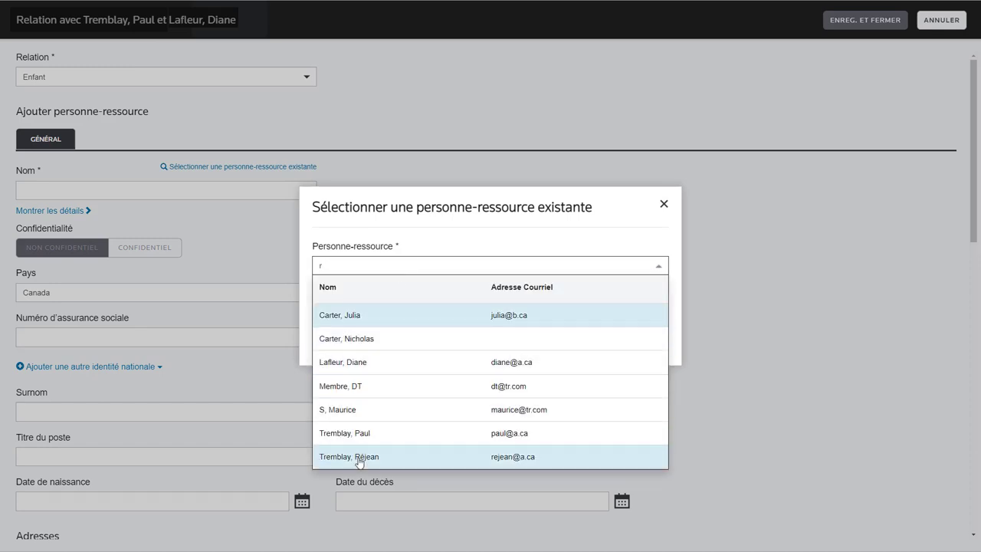
pyautogui.click(360, 457)
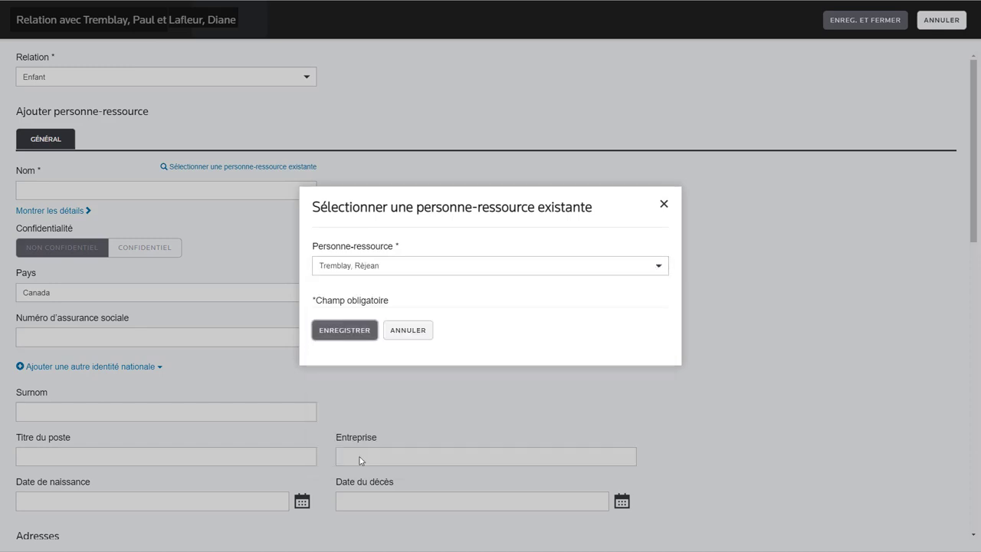
pyautogui.click(347, 331)
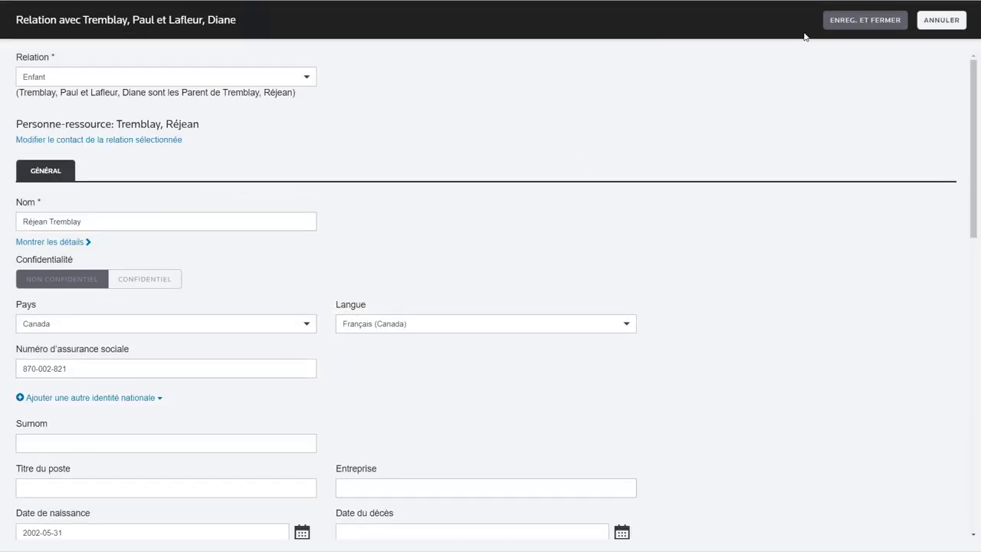
pyautogui.click(866, 20)
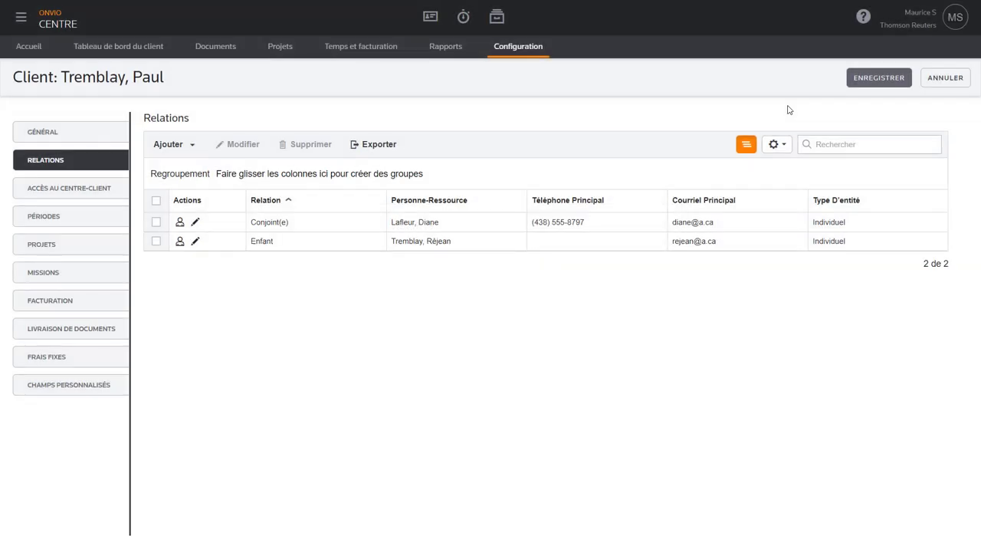
pyautogui.click(874, 80)
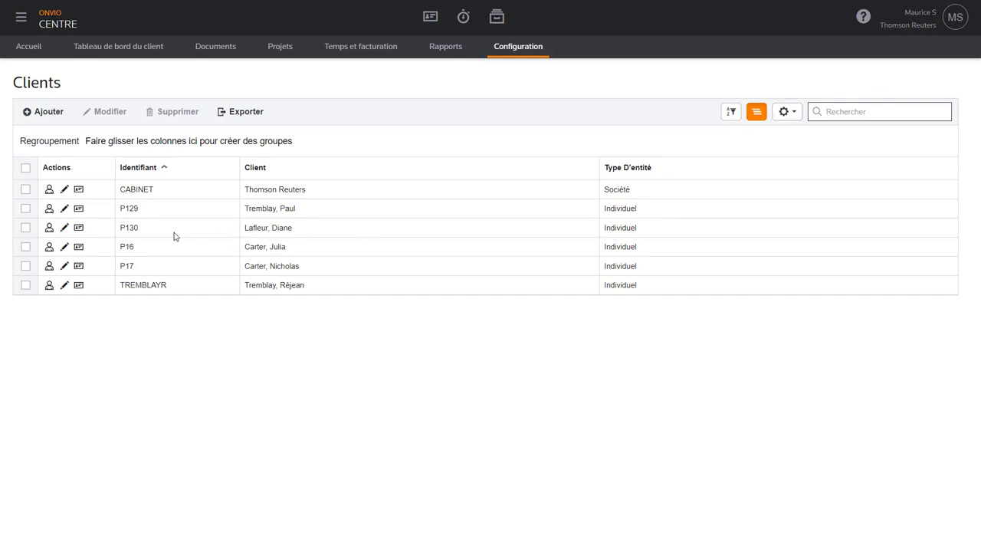
pyautogui.click(35, 214)
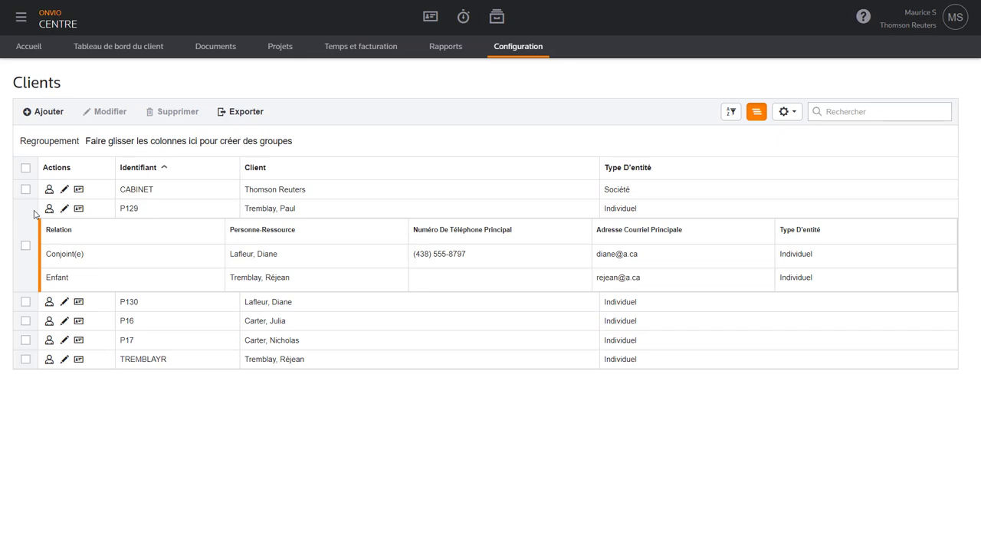
pyautogui.click(49, 208)
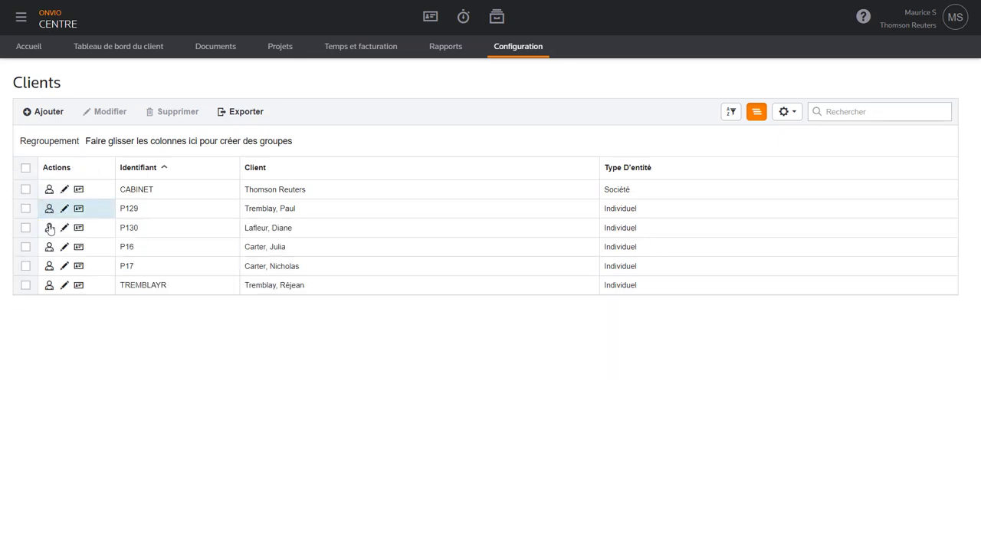
pyautogui.click(49, 228)
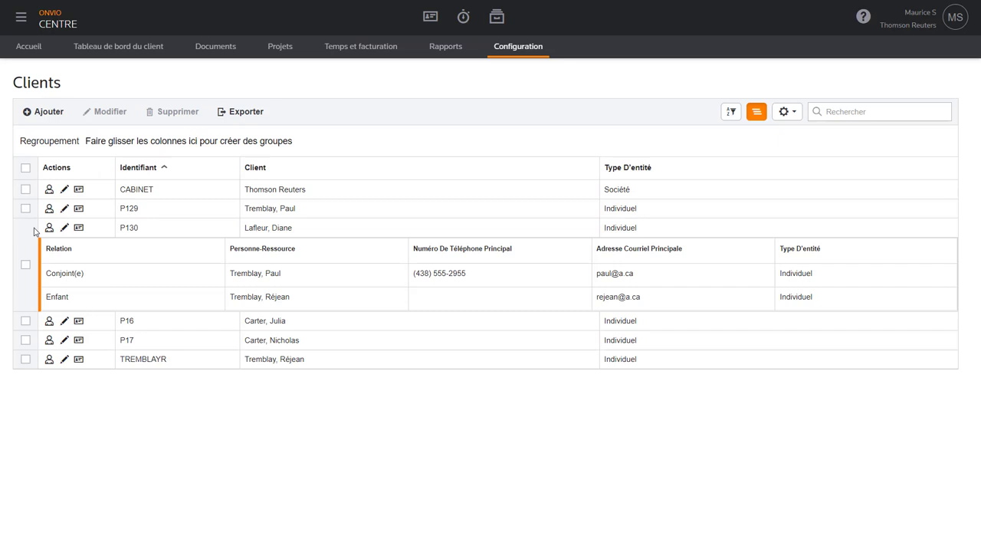
pyautogui.click(49, 227)
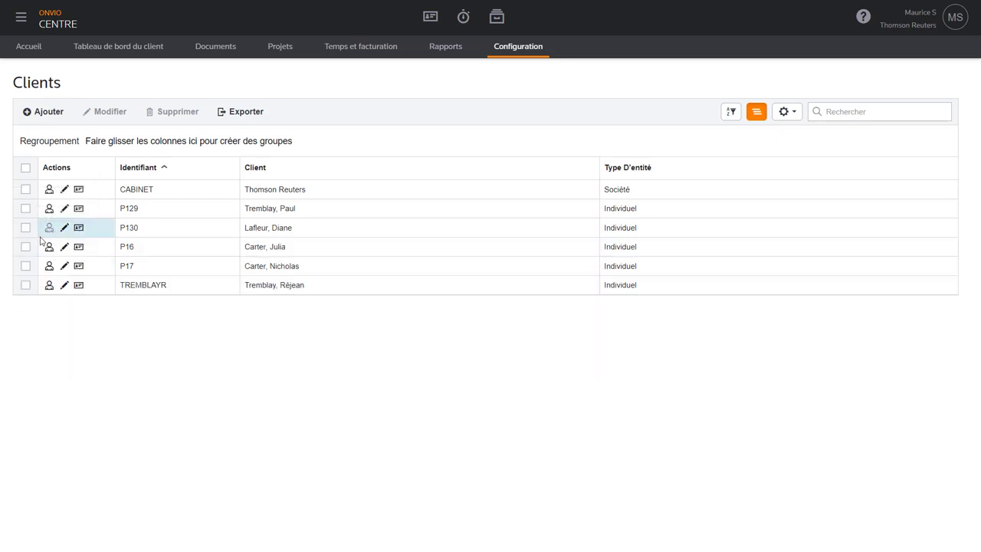
pyautogui.click(49, 285)
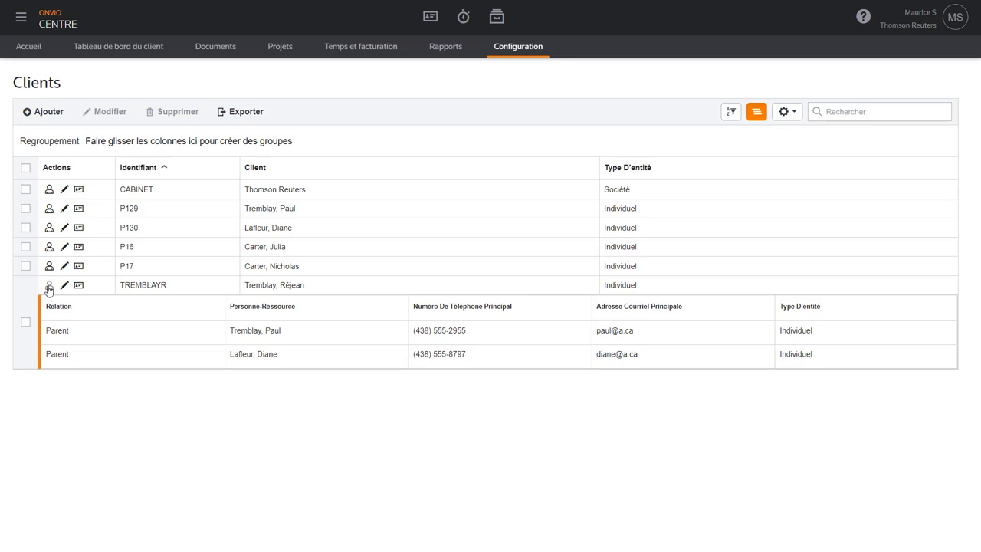
pyautogui.click(49, 284)
# - Select the three family clients and bulk-set their Associé to the administrator
pyautogui.click(25, 286)
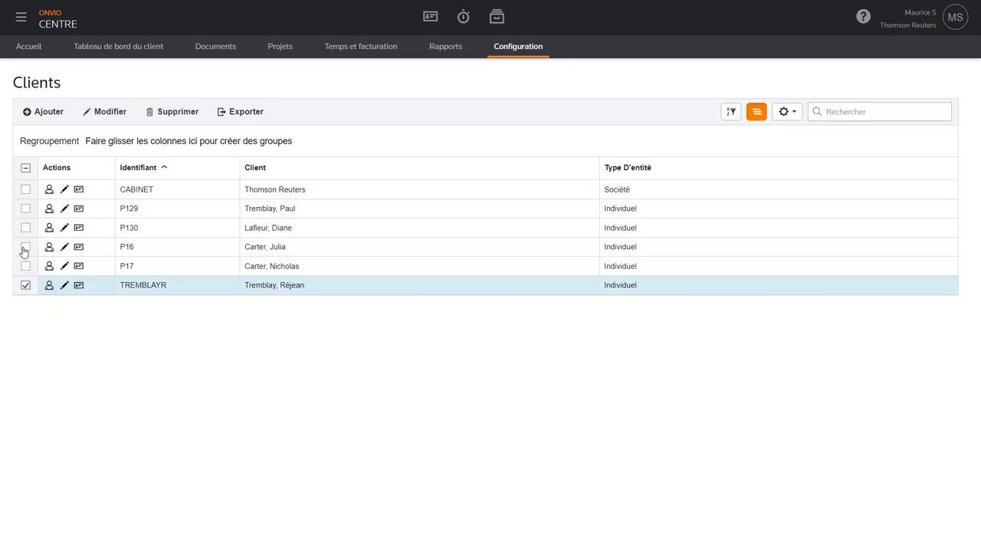
pyautogui.click(26, 227)
pyautogui.click(25, 208)
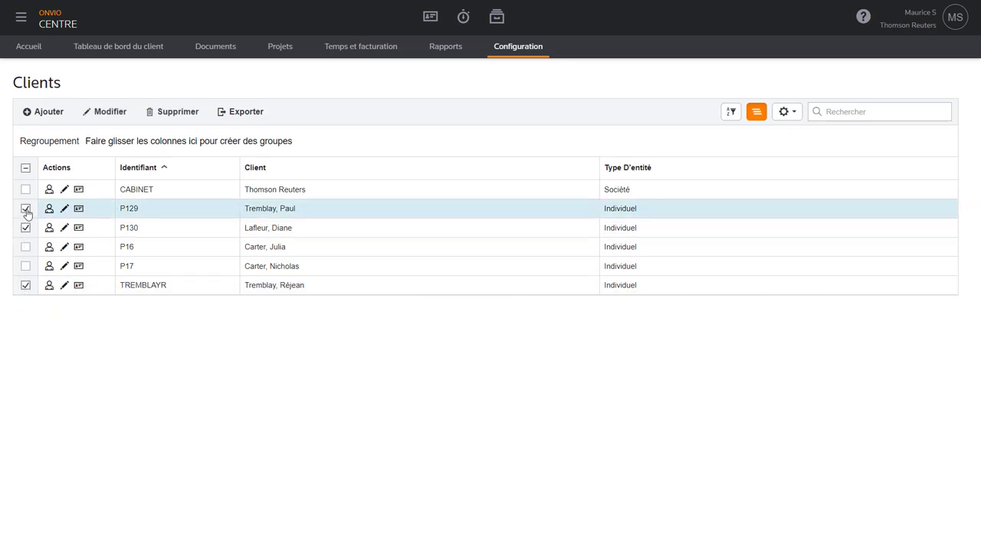
pyautogui.click(106, 112)
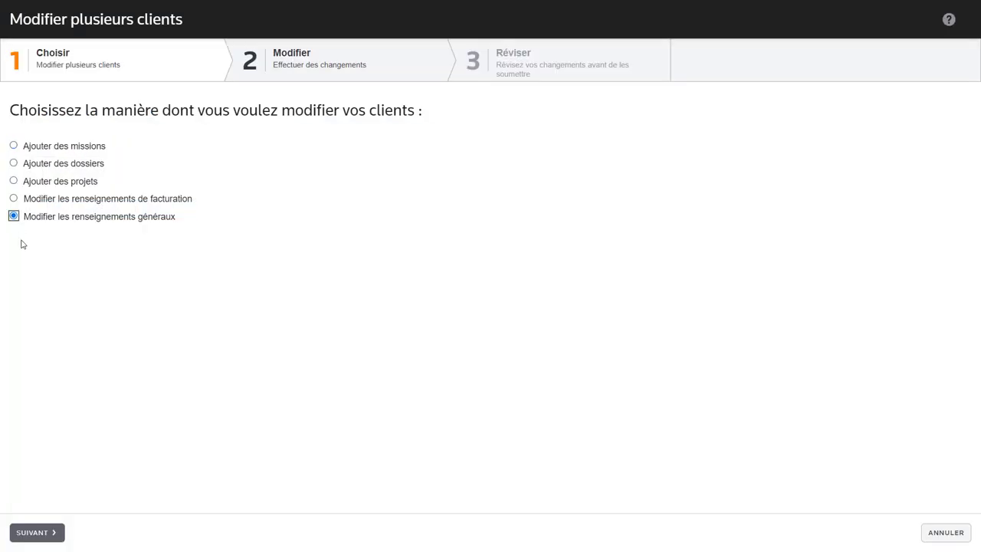
pyautogui.click(38, 532)
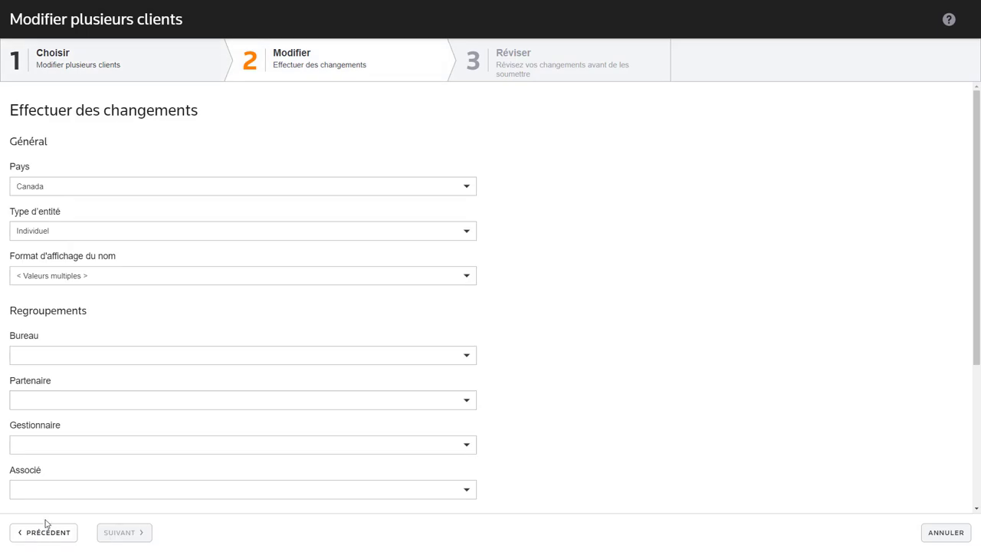
pyautogui.scroll(-3, 176, 376)
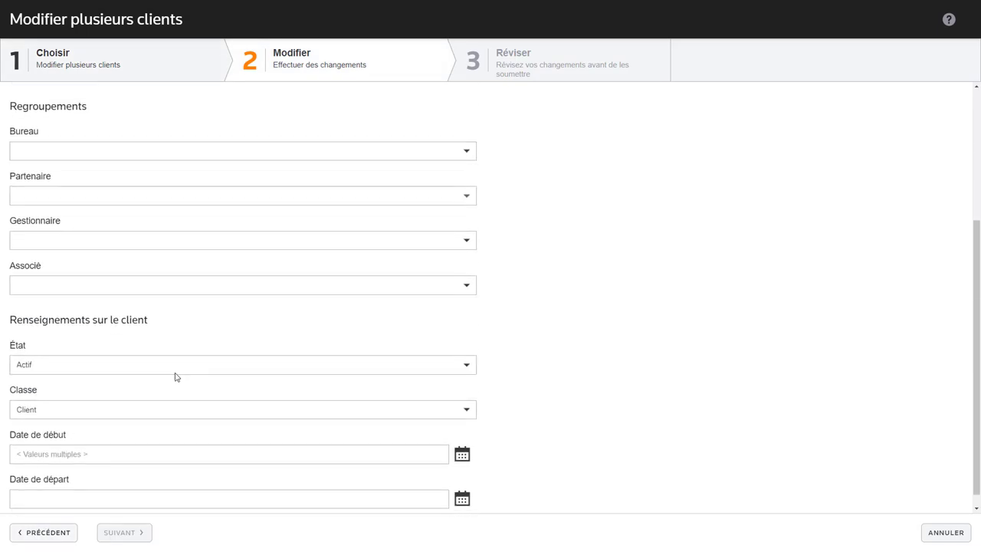
pyautogui.click(398, 285)
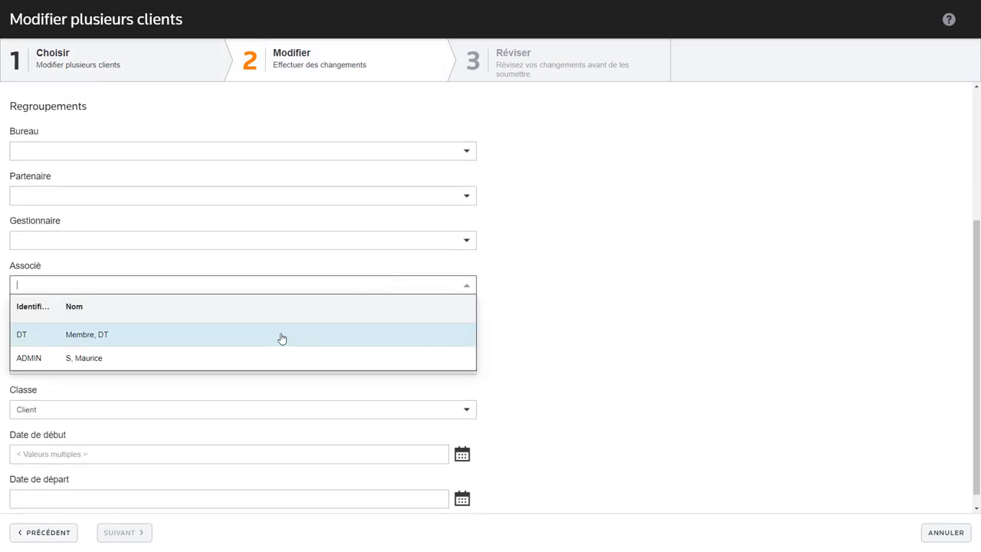
pyautogui.click(256, 357)
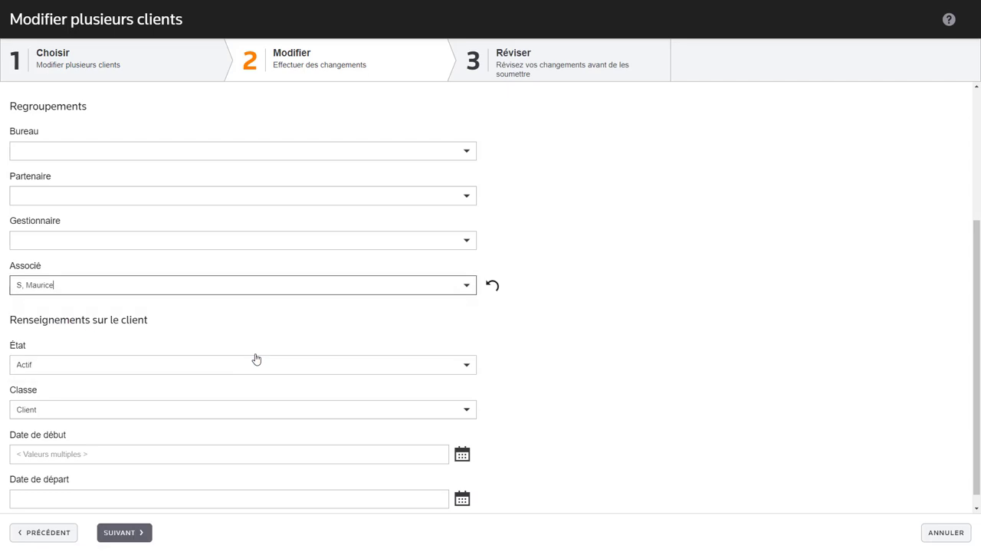
# - Apply the associate change to all three clients, then show Projets with filters hidden
pyautogui.click(125, 532)
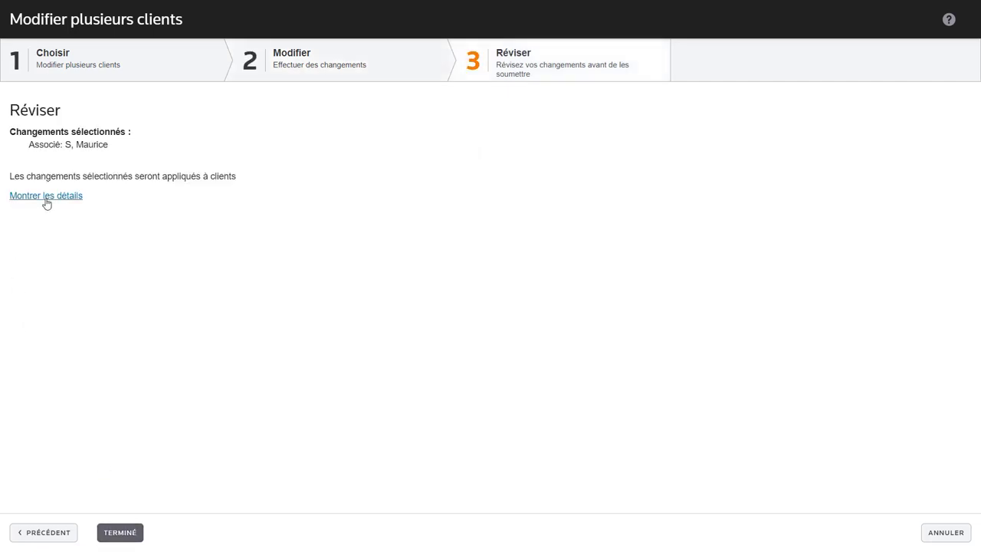
pyautogui.click(46, 197)
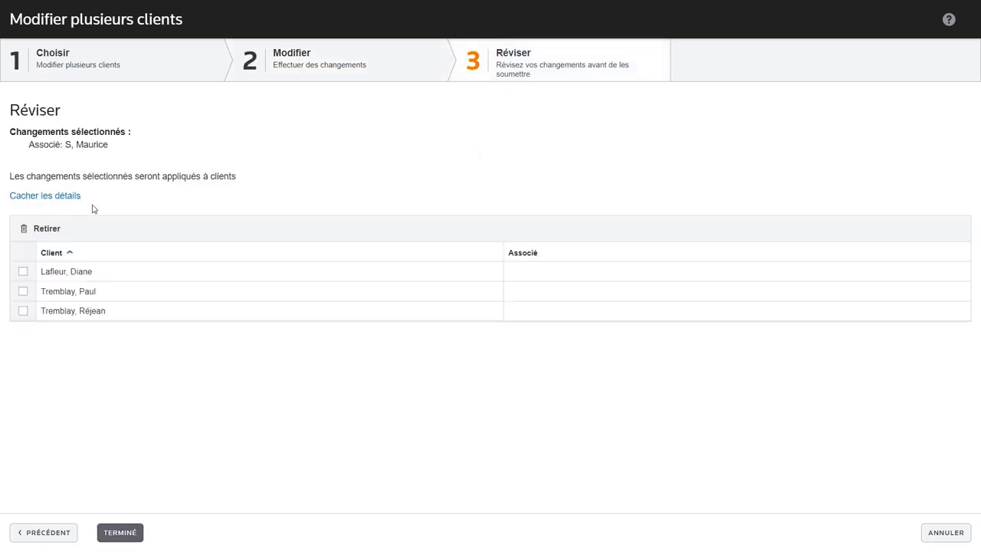
pyautogui.click(121, 532)
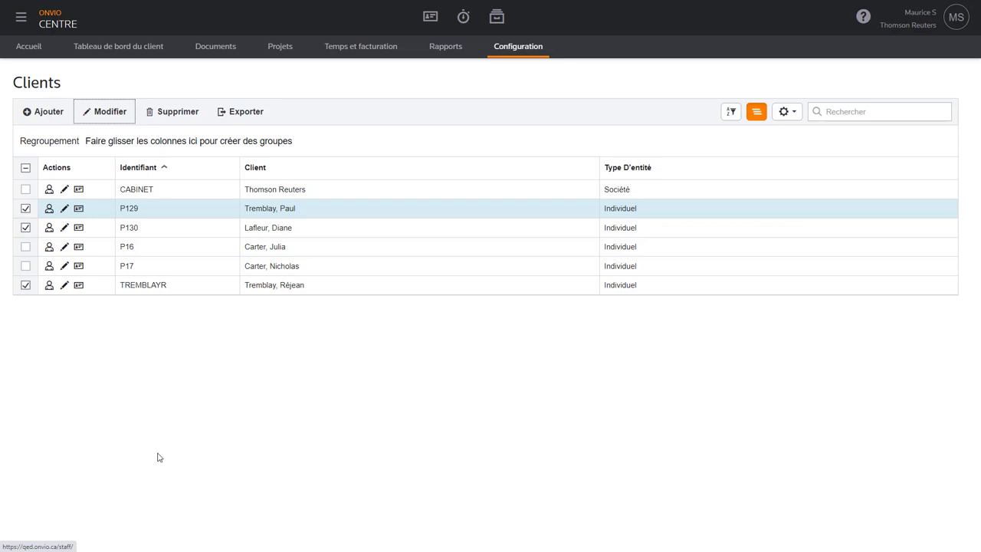
pyautogui.click(281, 49)
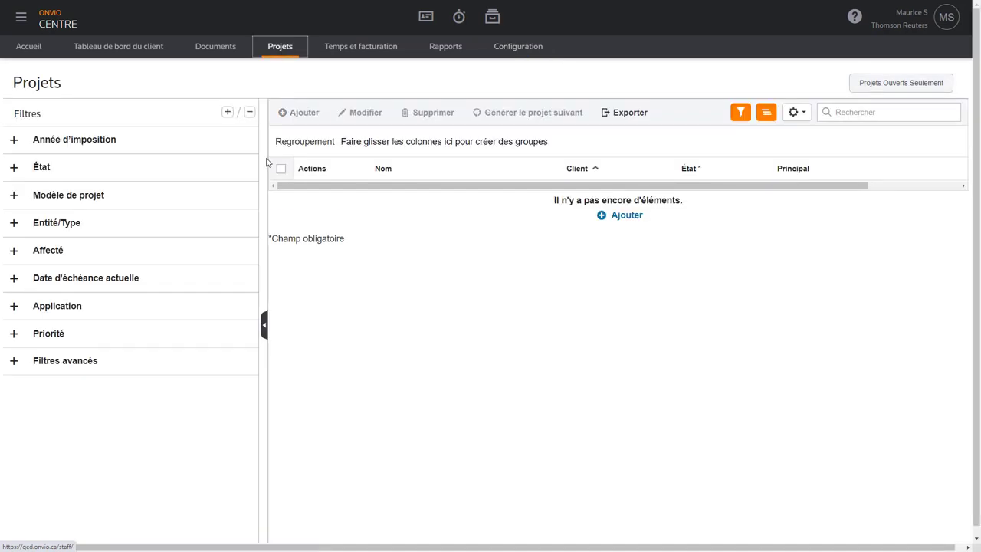
pyautogui.click(263, 325)
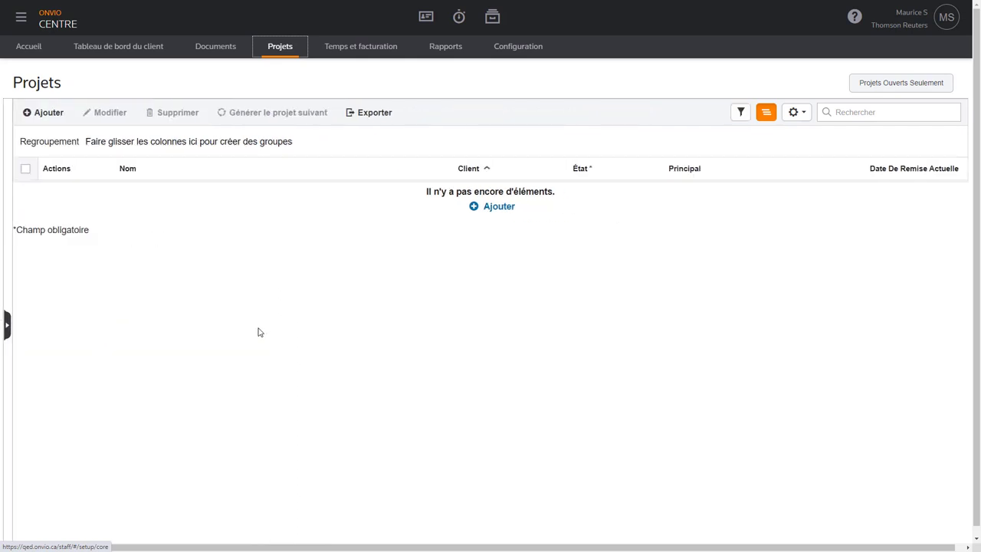
# - Create a T1 - Déclaration de revenus project for the first spouse's existing client and save it
pyautogui.click(47, 115)
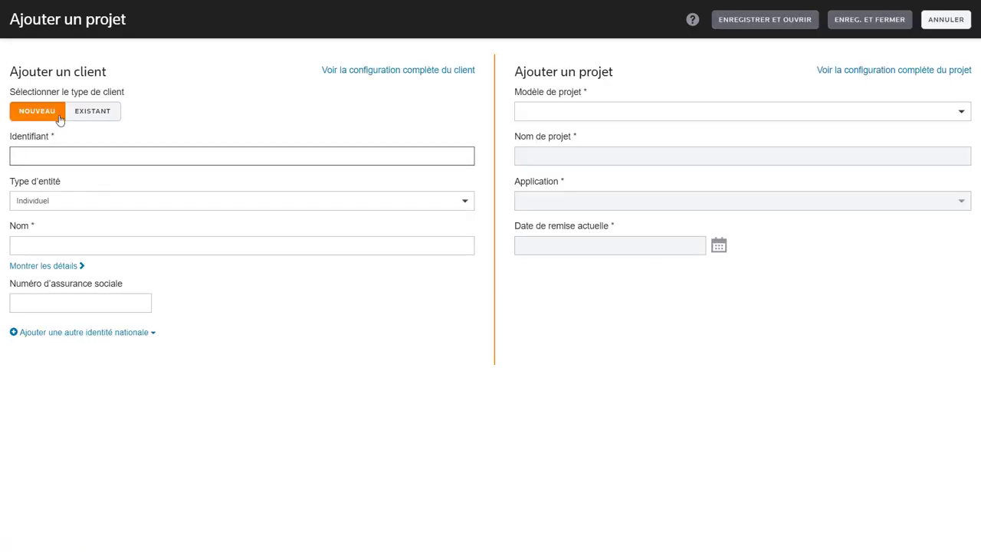
pyautogui.click(91, 112)
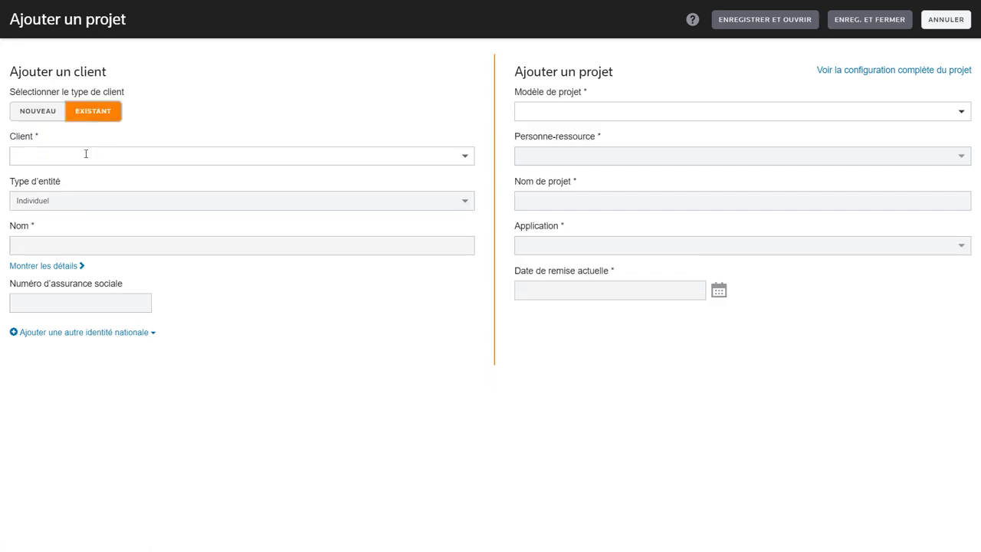
pyautogui.click(79, 157)
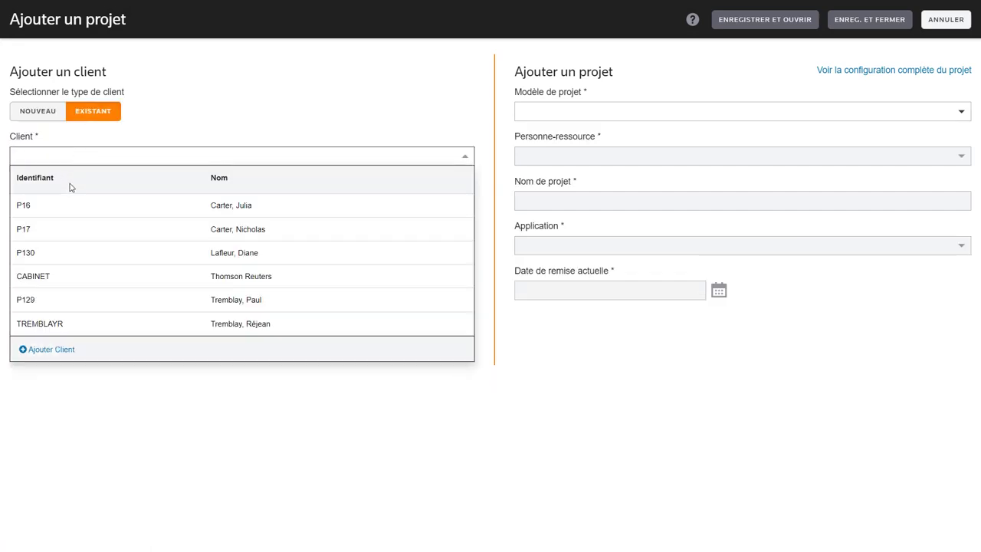
pyautogui.click(82, 303)
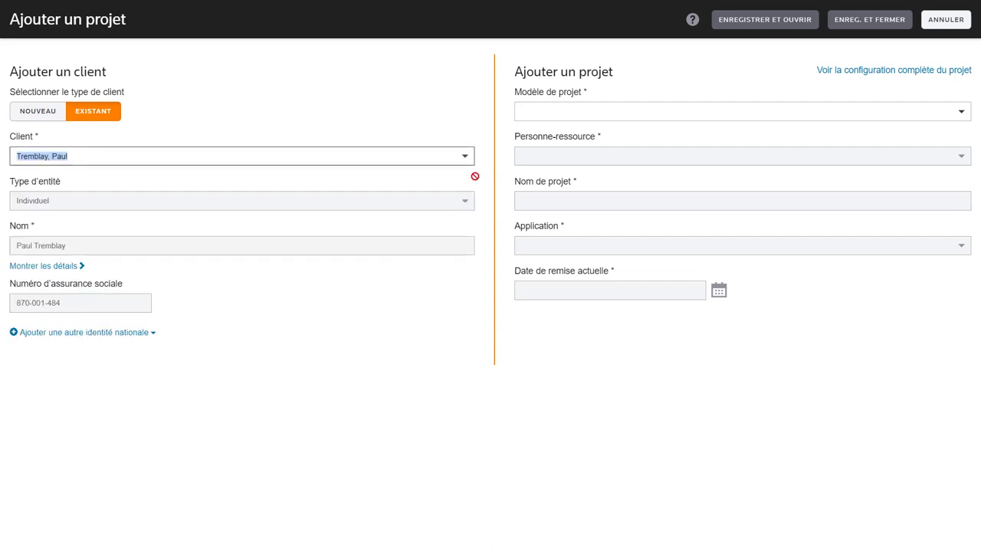
pyautogui.click(658, 110)
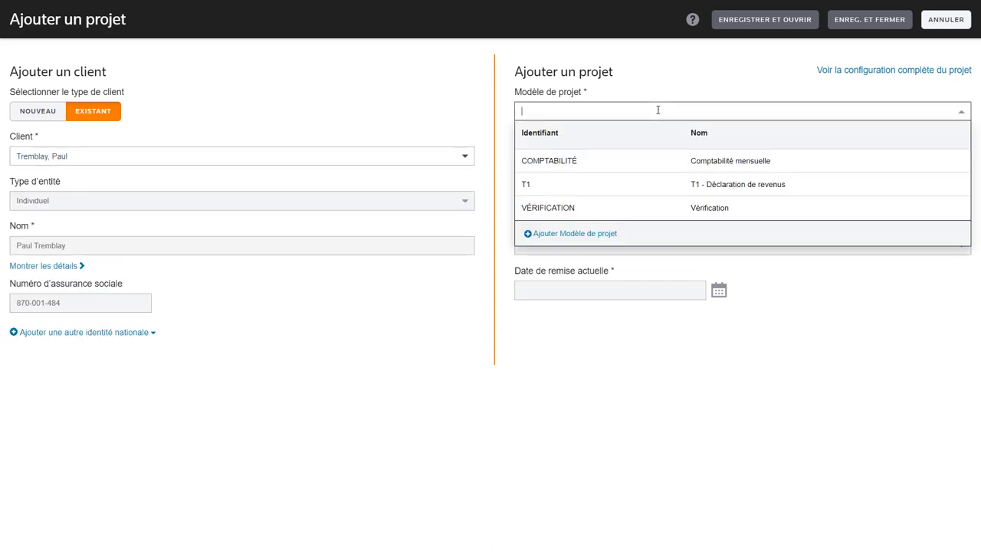
pyautogui.click(627, 191)
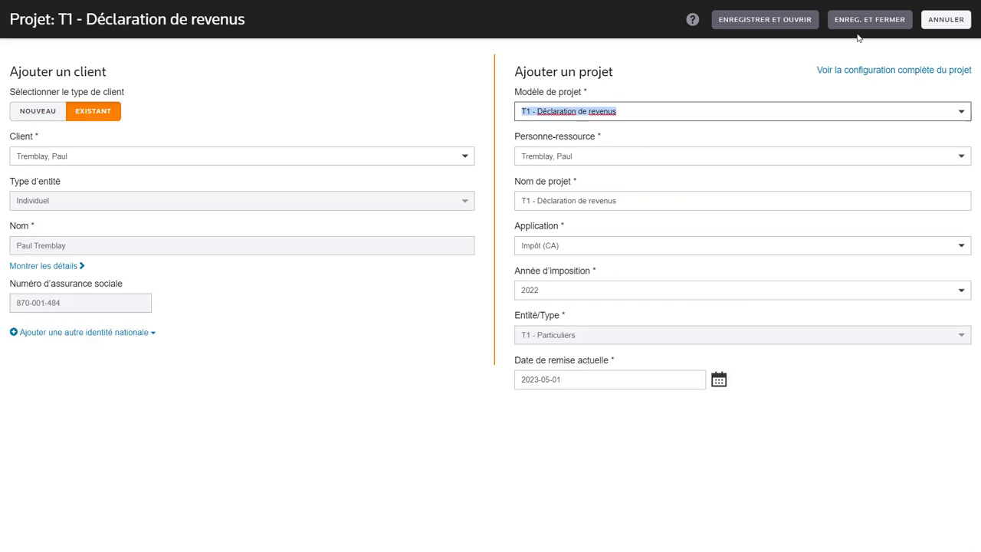
pyautogui.click(878, 24)
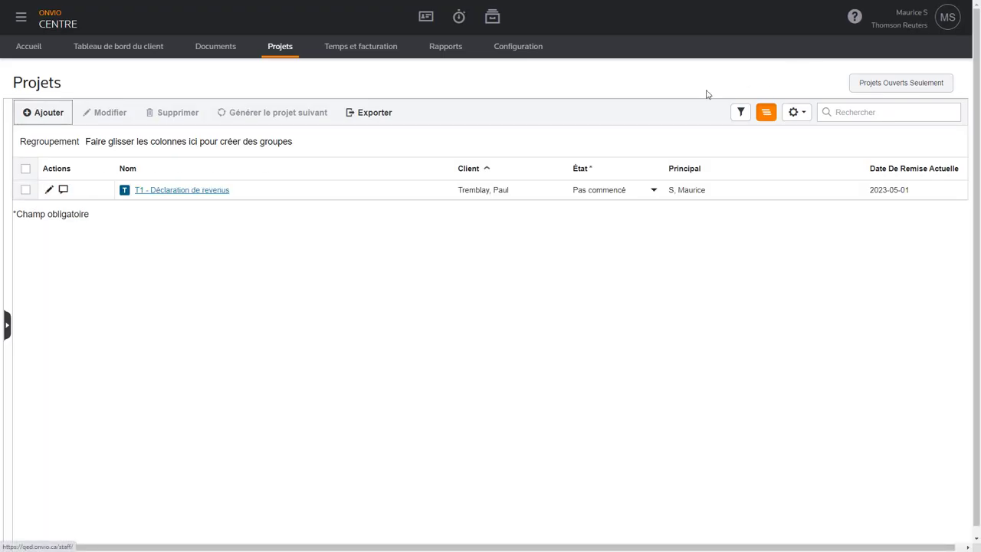
# - Open the 2022 T1 project and add the spouse from an existing client record
pyautogui.click(198, 192)
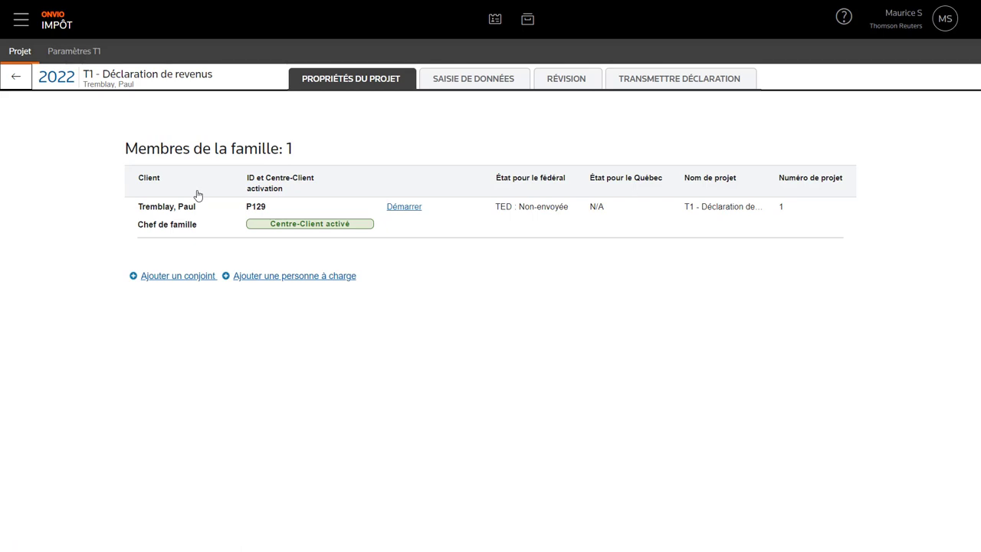
pyautogui.click(181, 276)
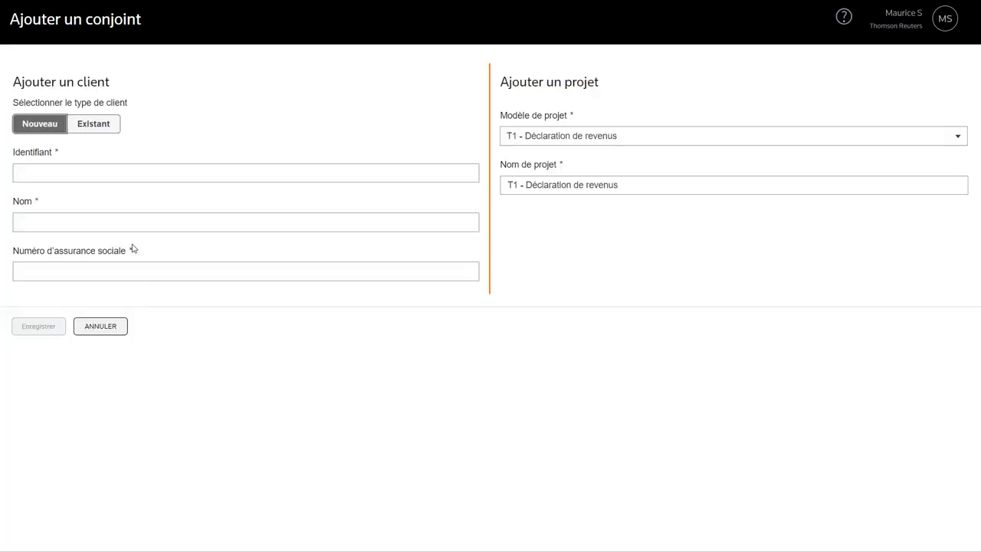
pyautogui.click(102, 127)
pyautogui.click(107, 173)
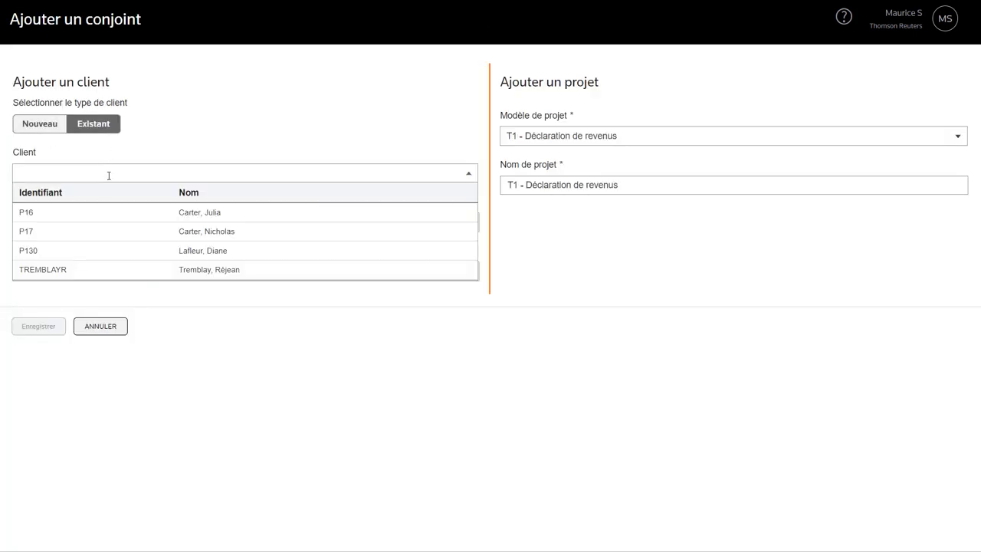
pyautogui.click(113, 253)
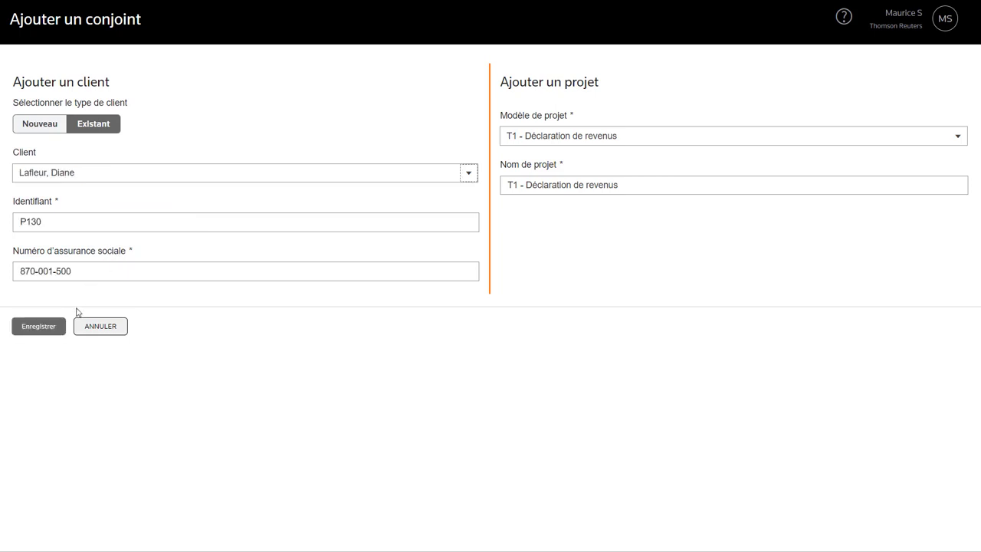
pyautogui.click(47, 332)
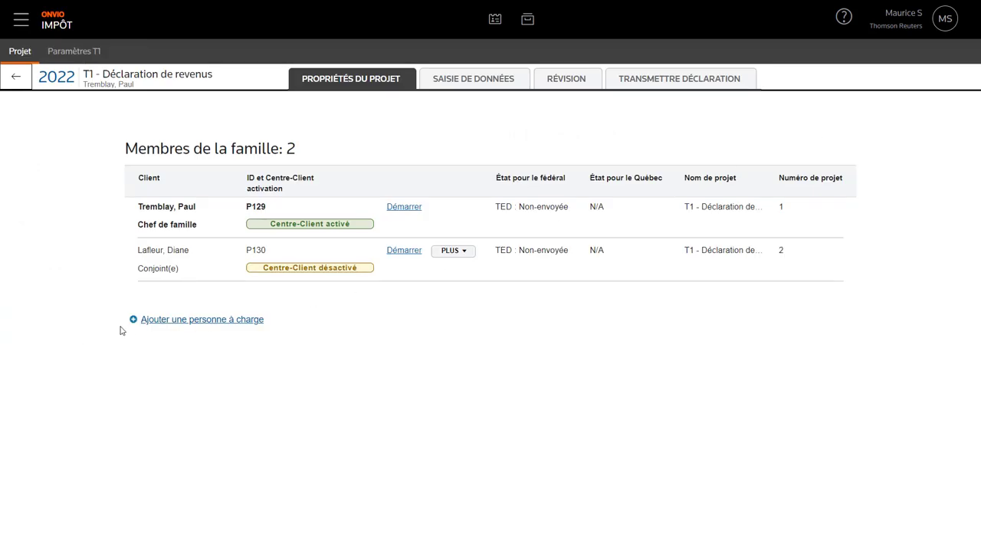
# - Add the son as a dependant, chosen from the existing client records, and save
pyautogui.click(157, 321)
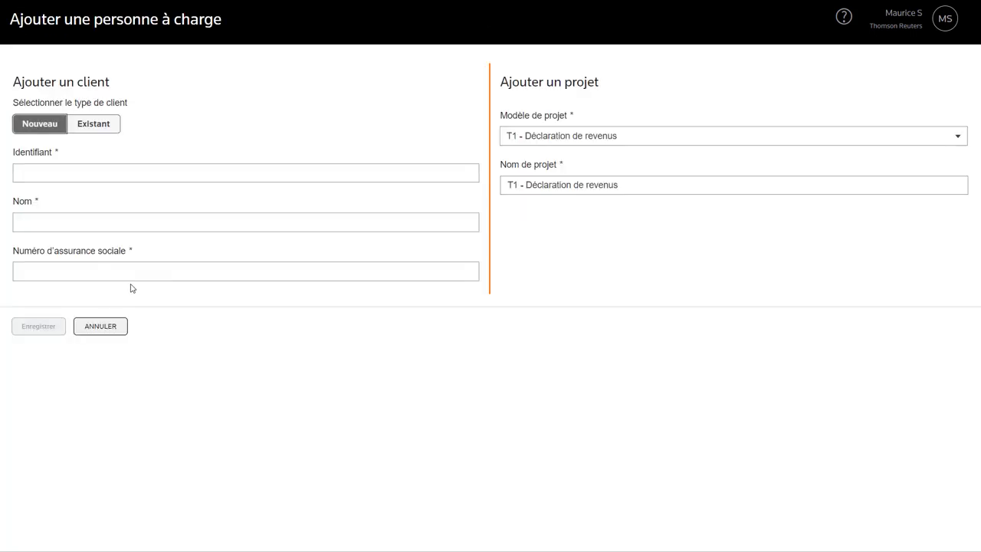
pyautogui.click(101, 126)
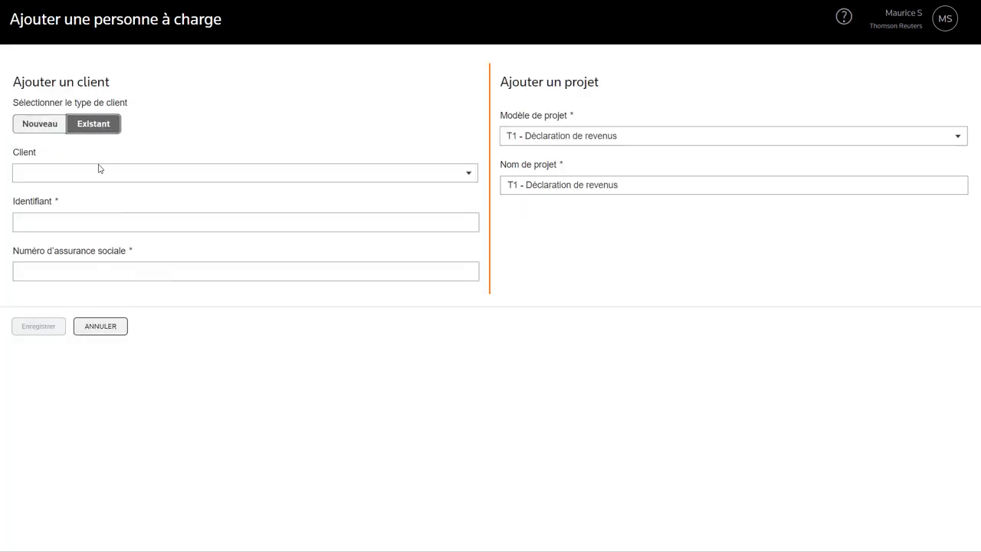
pyautogui.click(98, 169)
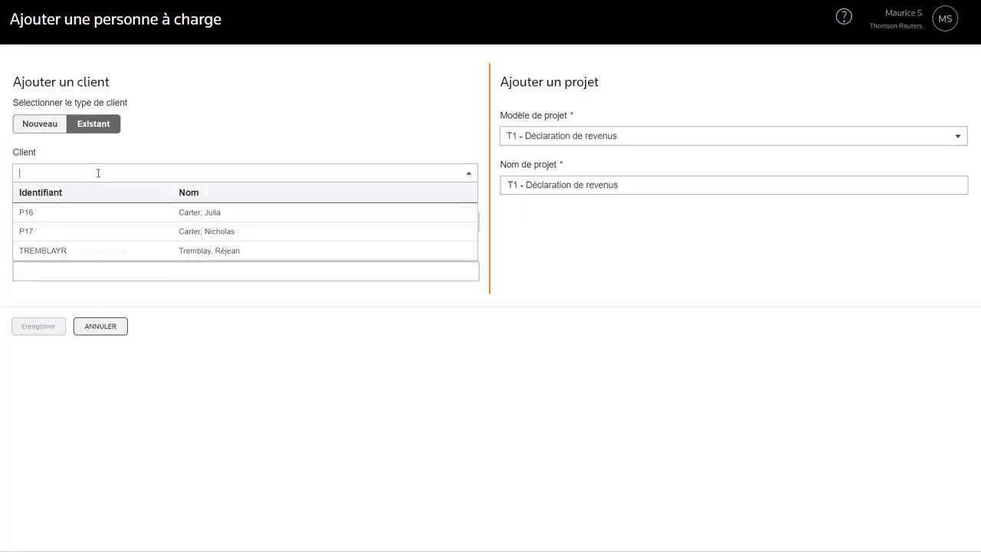
pyautogui.click(92, 256)
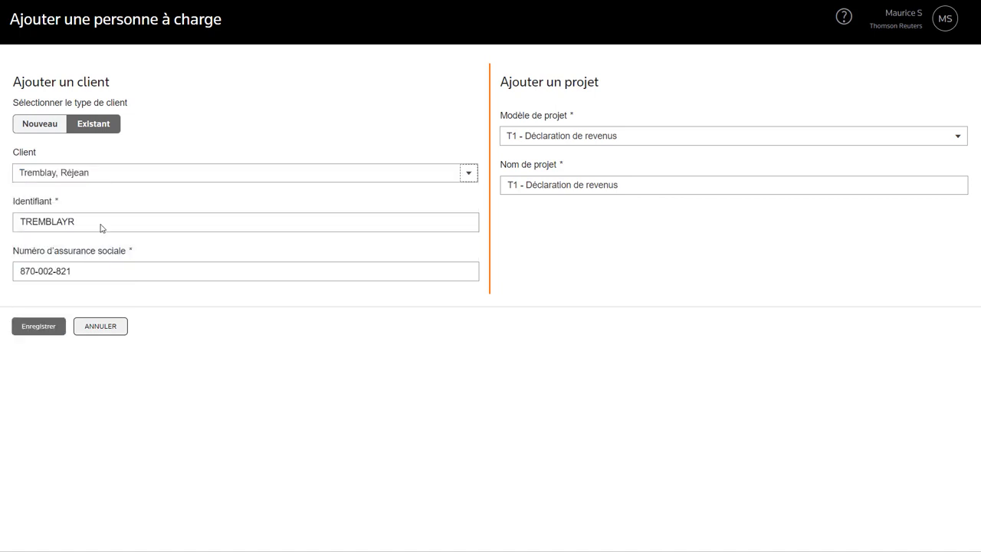
pyautogui.click(47, 328)
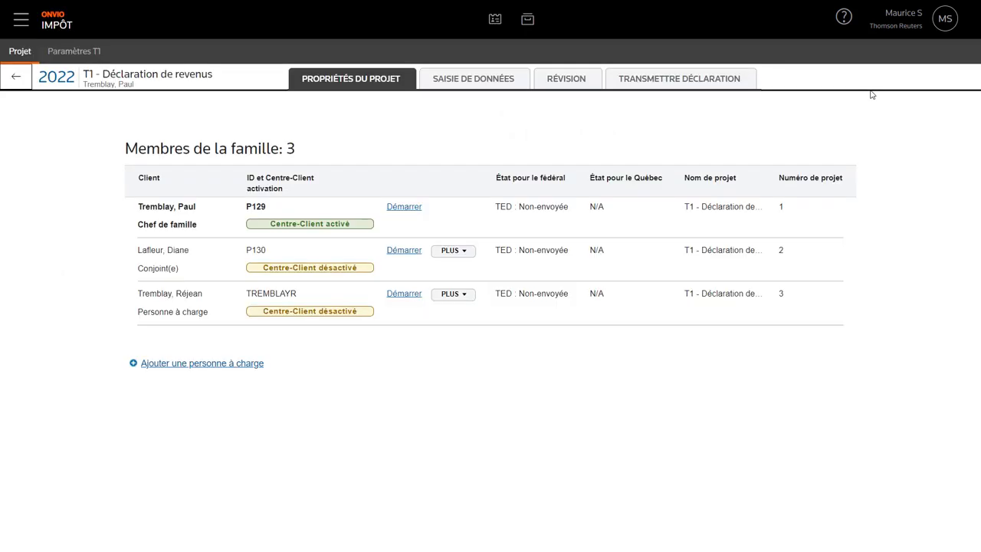
# - Start the head of family's entry and set Chef de famille, Marié(e), Masculin and Québec
pyautogui.click(404, 208)
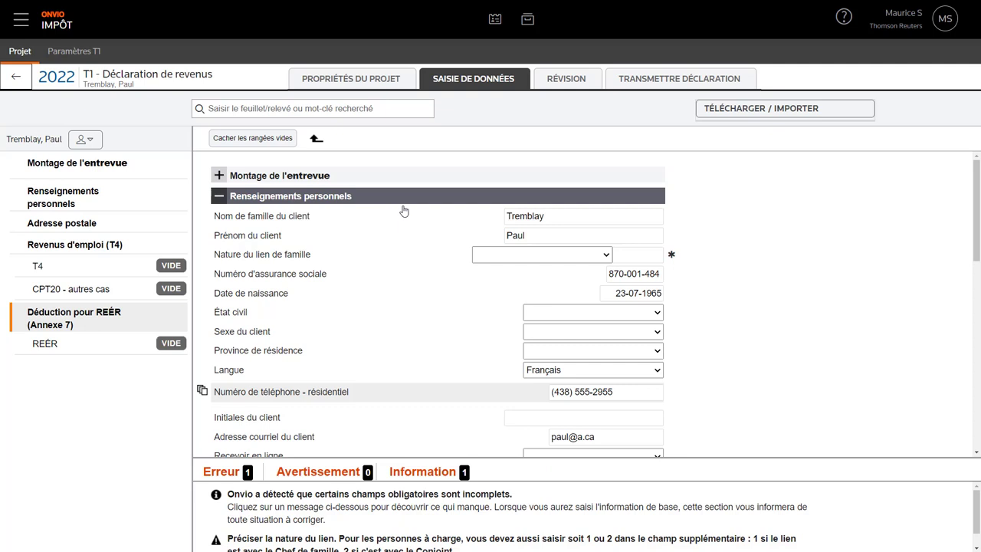
pyautogui.click(512, 255)
pyautogui.click(518, 280)
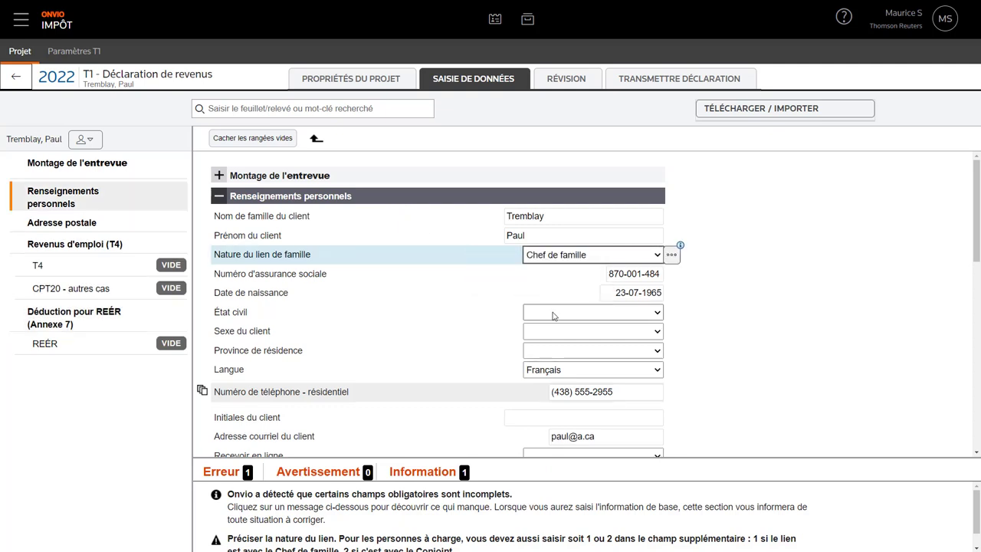
pyautogui.click(558, 317)
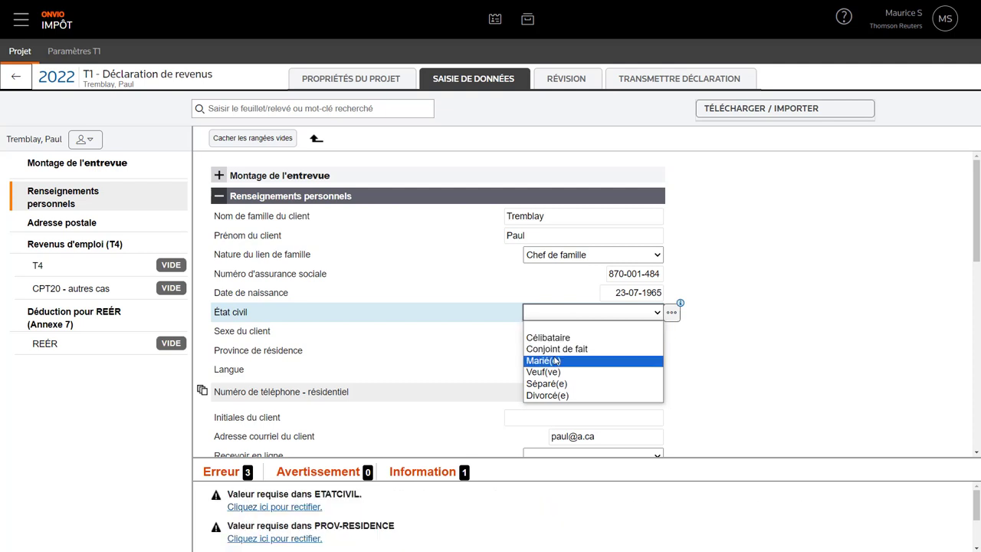
pyautogui.click(555, 360)
pyautogui.click(563, 336)
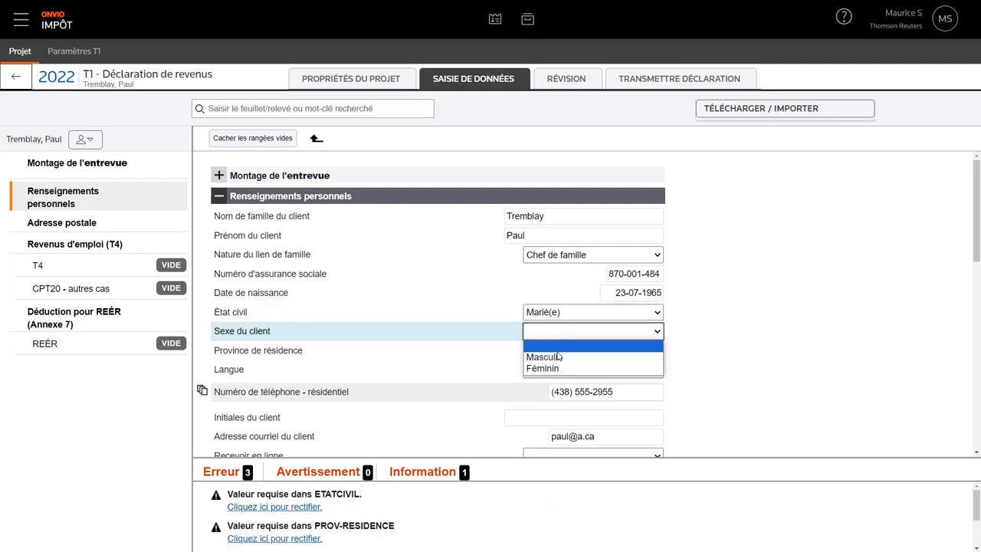
pyautogui.click(558, 356)
pyautogui.click(557, 351)
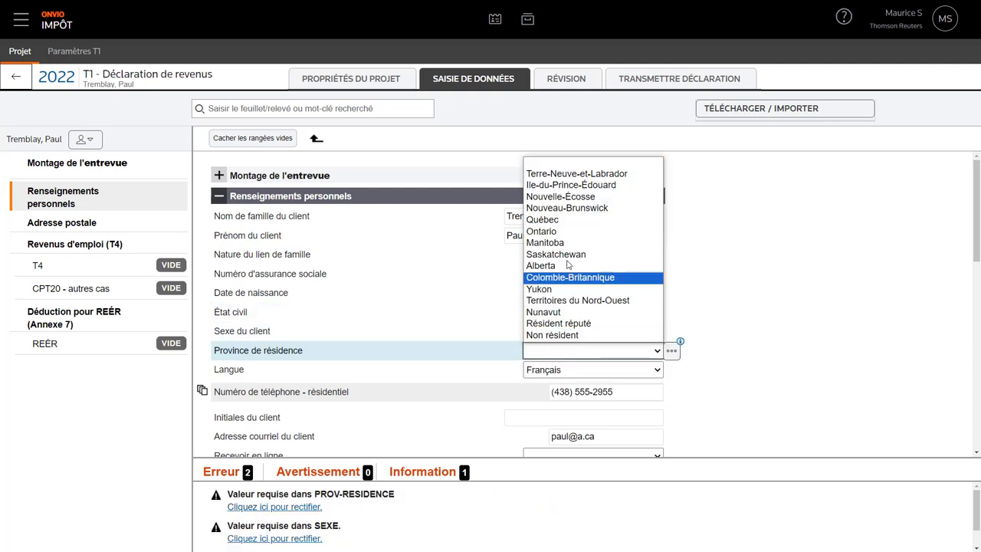
pyautogui.click(575, 221)
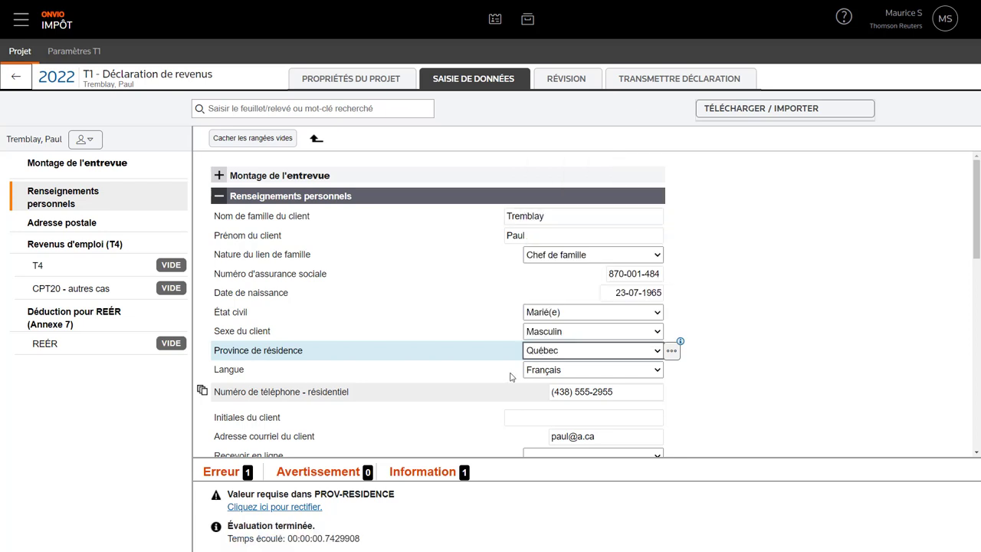
# - Answer Non for living alone and choose the Assurance médicaments du Québec plan
pyautogui.scroll(-2, 511, 376)
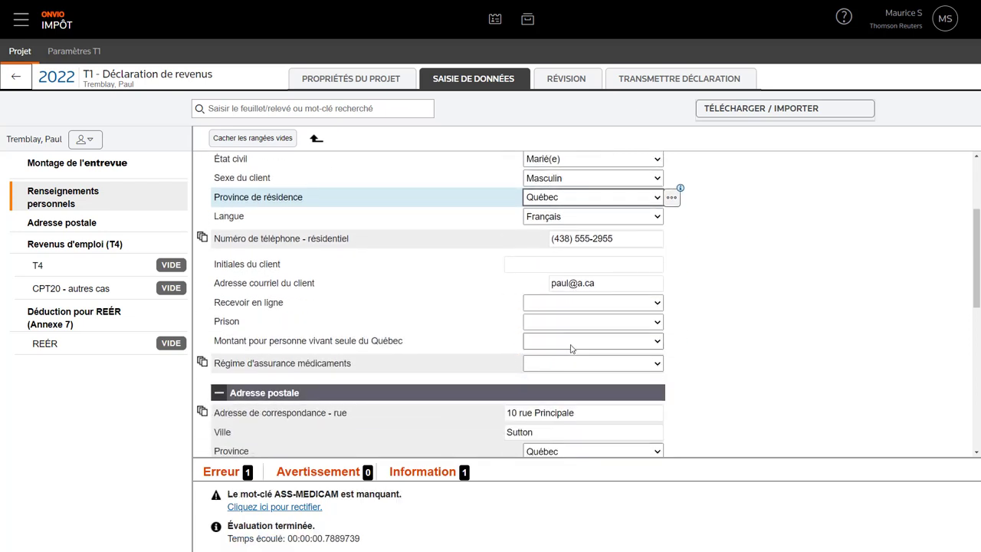
pyautogui.click(575, 342)
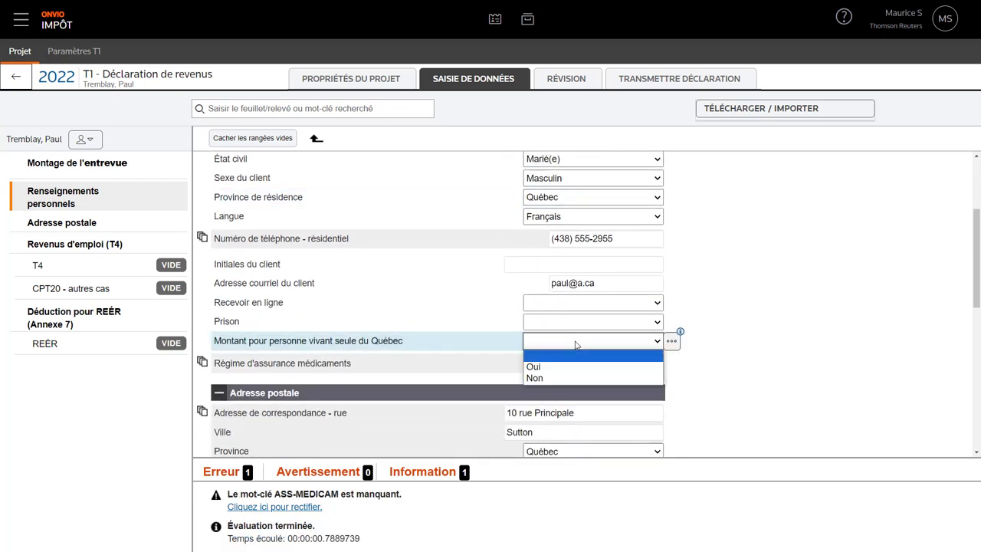
pyautogui.click(556, 378)
pyautogui.click(556, 366)
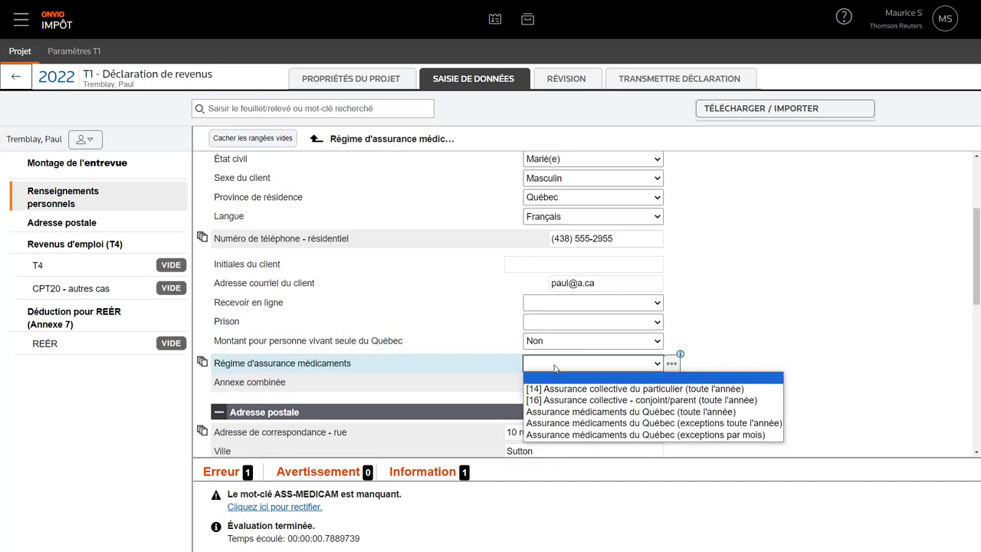
pyautogui.click(543, 408)
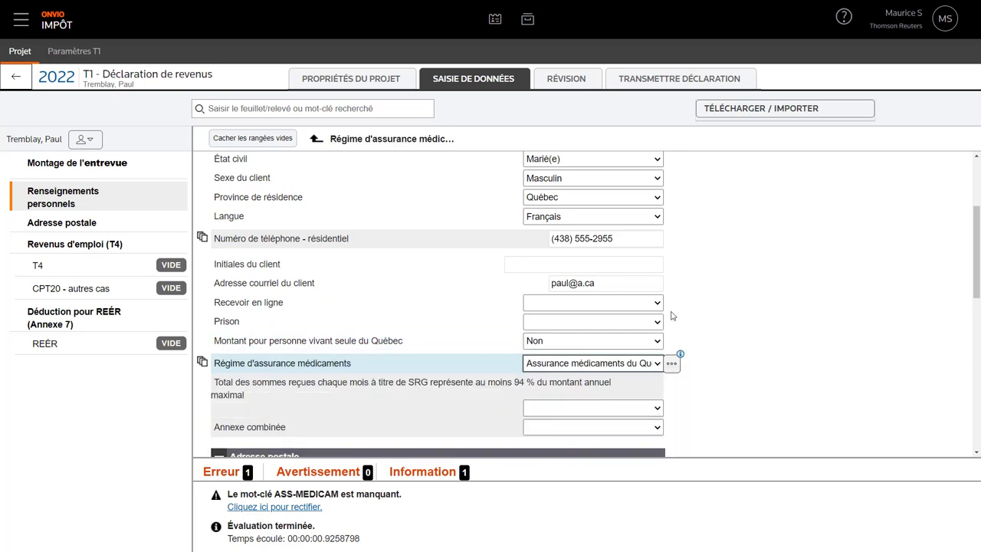
pyautogui.scroll(2, 686, 309)
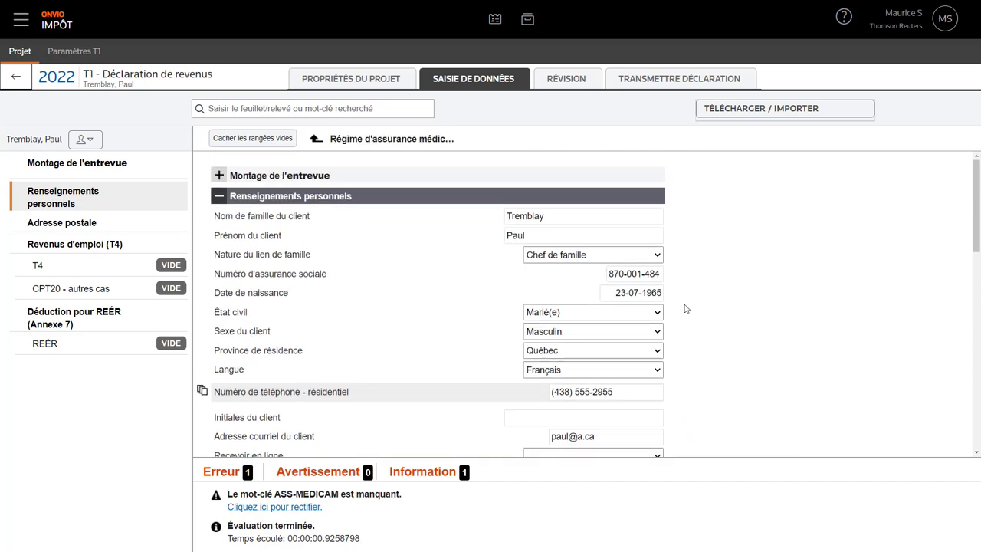
# - Download the head of family's T-slips and other tax data from the CRA and confirm the request
pyautogui.click(782, 110)
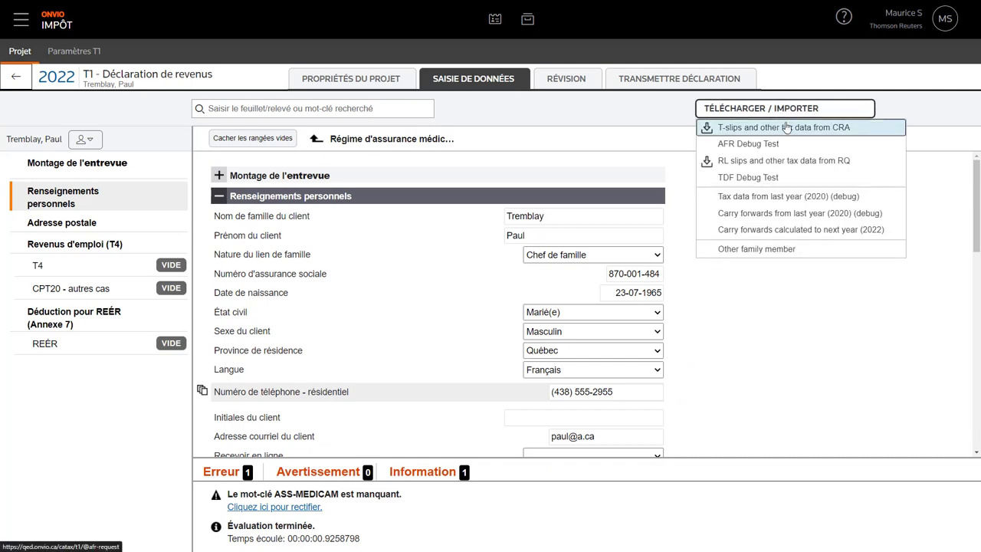
pyautogui.click(786, 127)
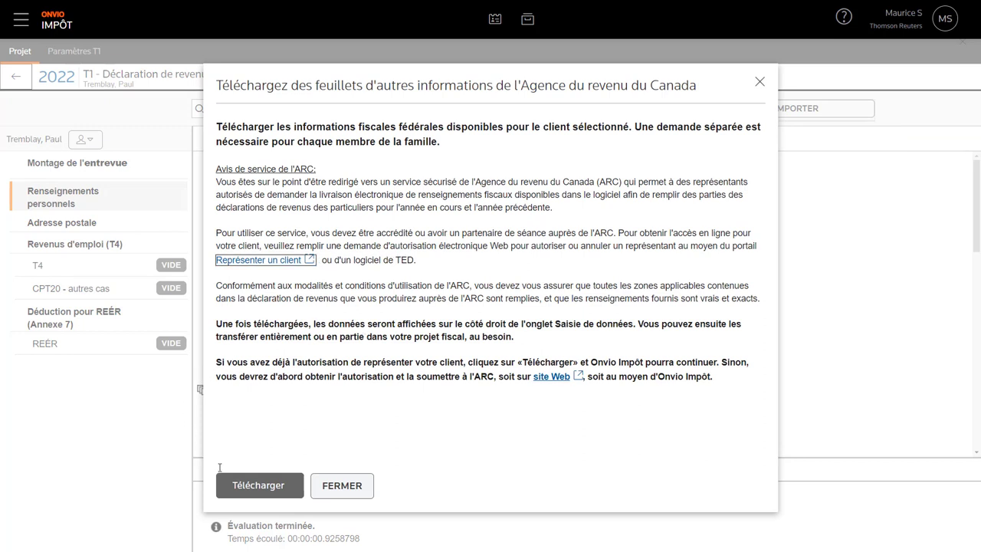
pyautogui.click(241, 484)
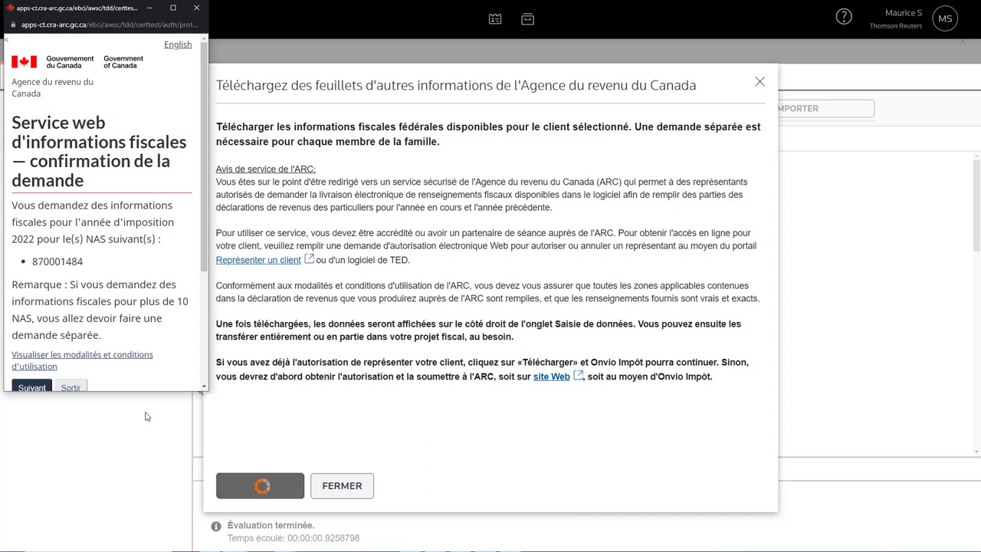
pyautogui.click(35, 387)
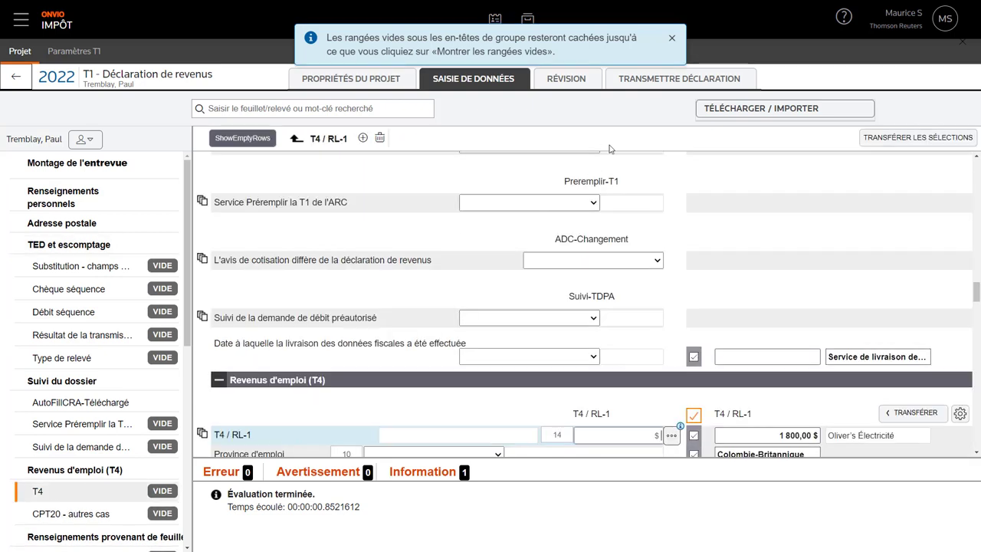
# - Review the downloaded CRA slips and transfer all of them (T3, T5, T4E, T4A) into the return
pyautogui.click(672, 39)
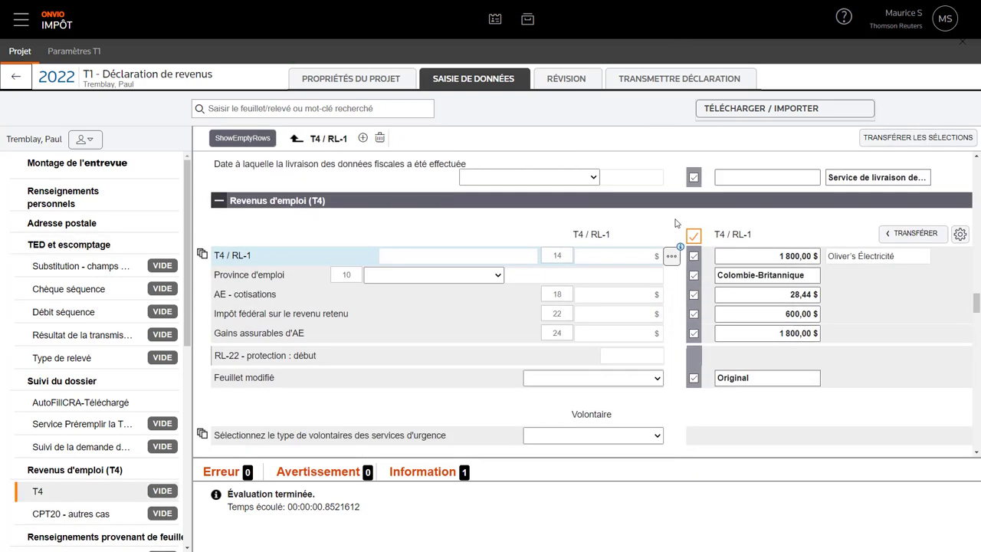
pyautogui.scroll(-15, 676, 223)
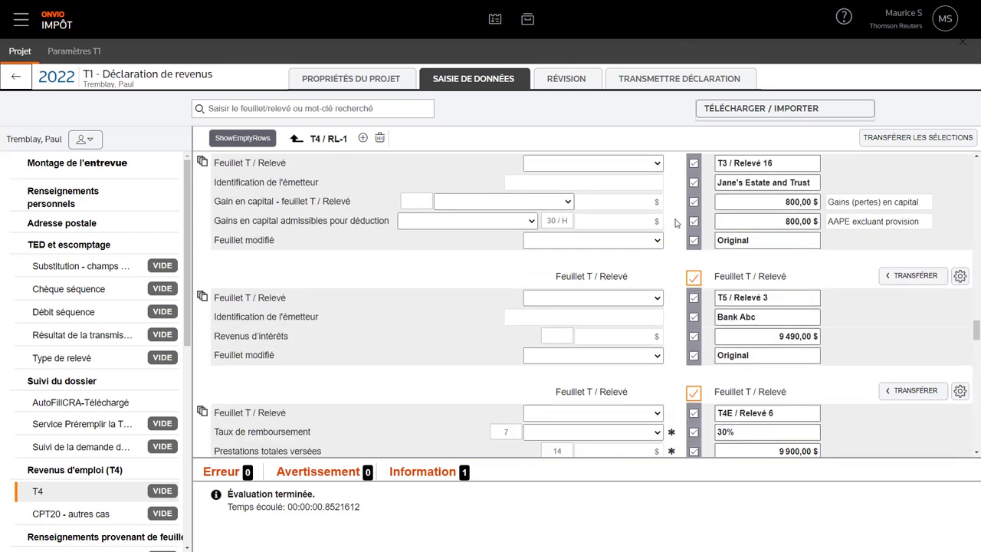
pyautogui.scroll(-10, 676, 223)
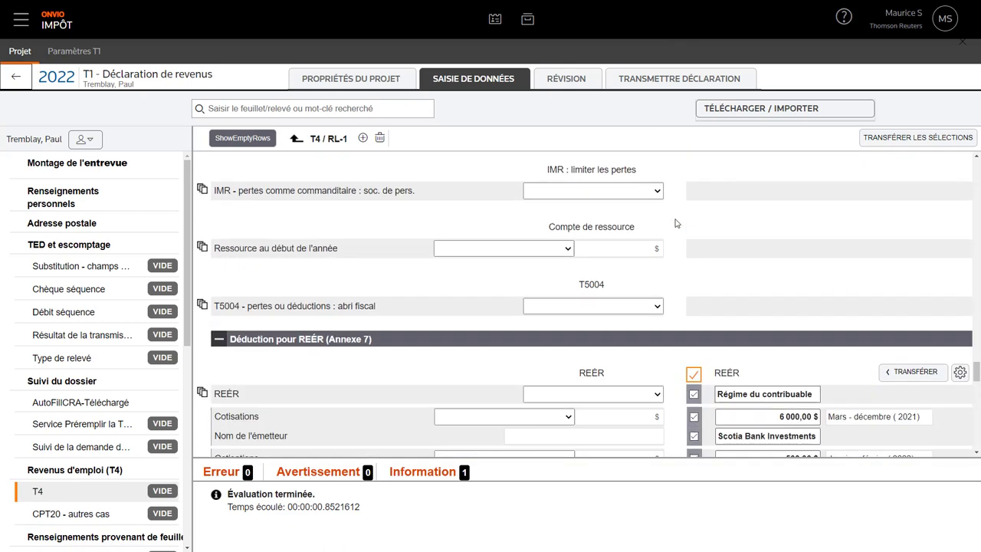
pyautogui.scroll(15, 676, 223)
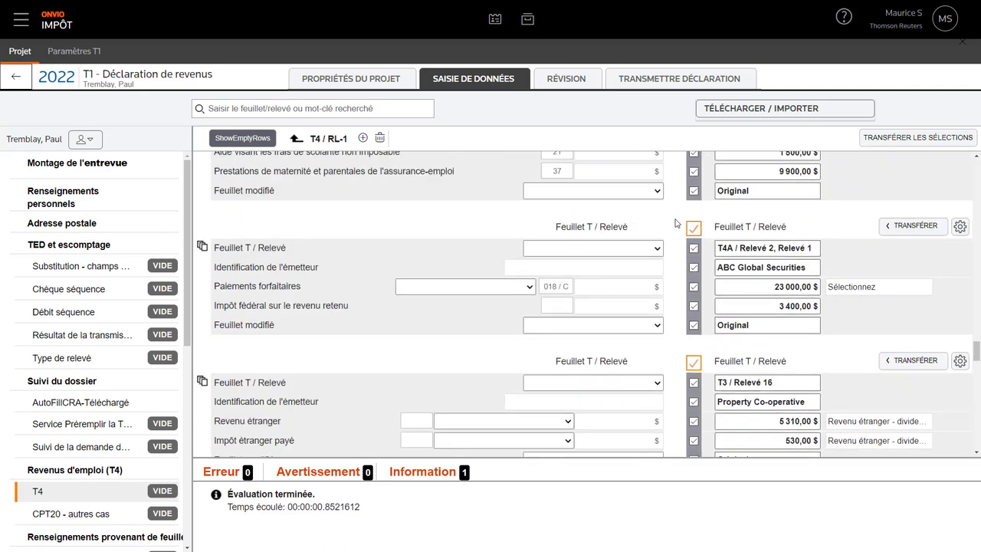
pyautogui.scroll(2, 676, 223)
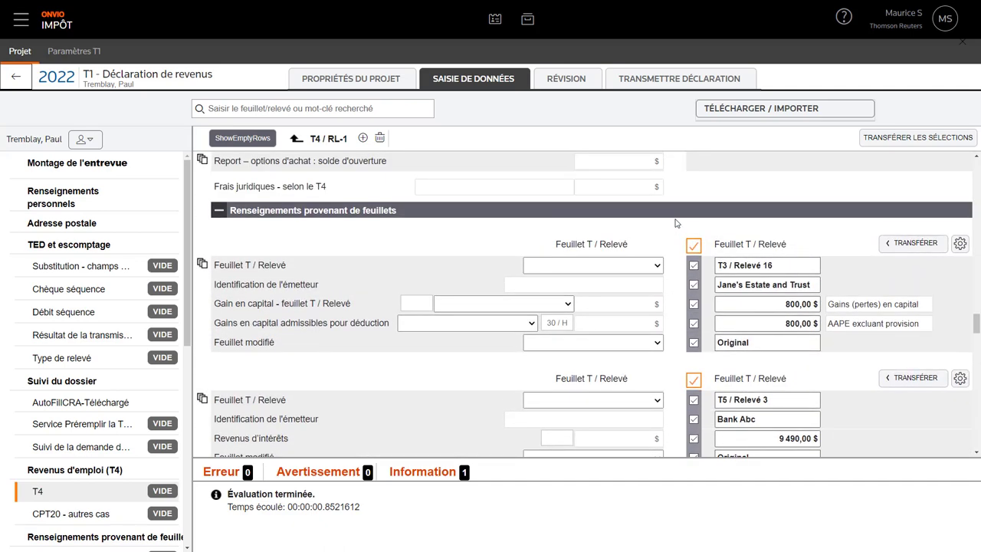
pyautogui.click(912, 140)
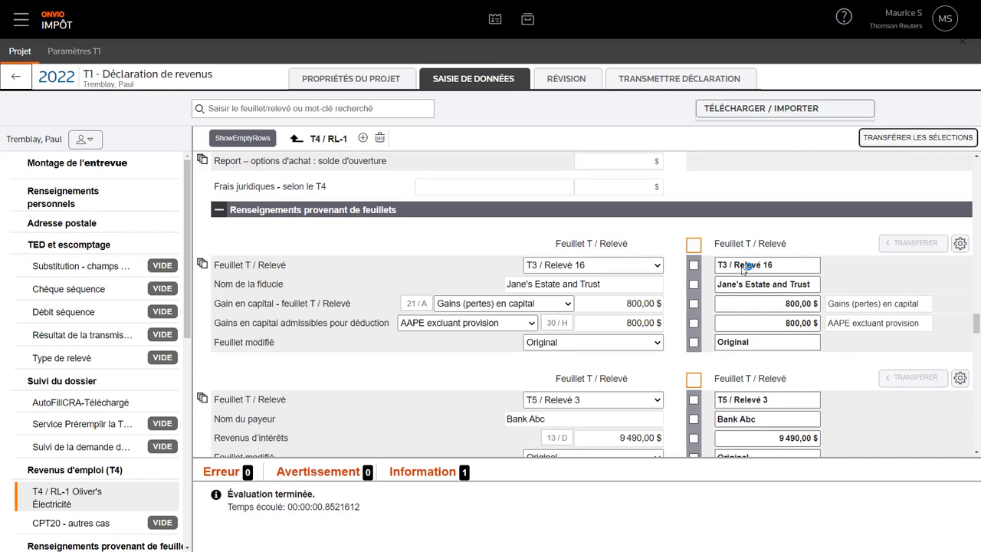
pyautogui.scroll(-3, 742, 264)
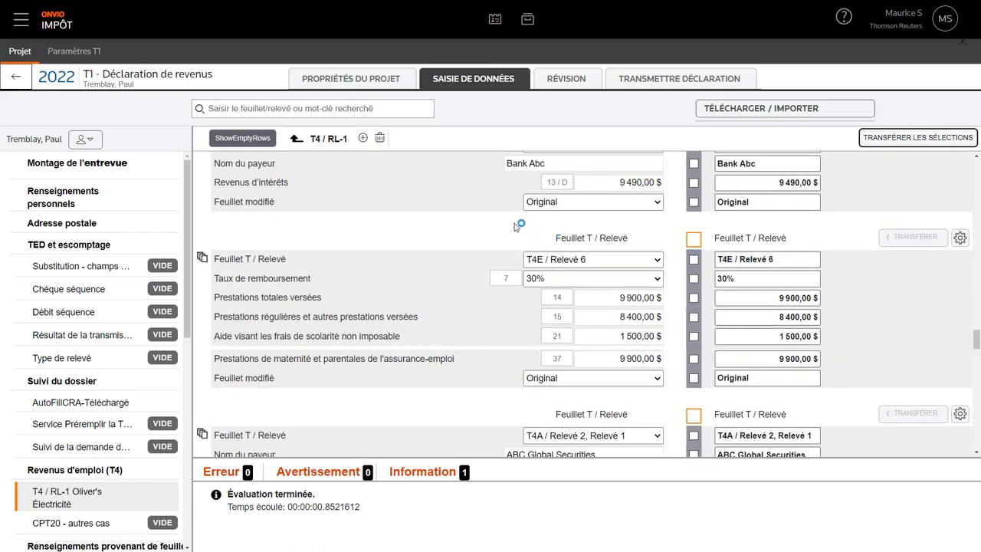
pyautogui.click(85, 140)
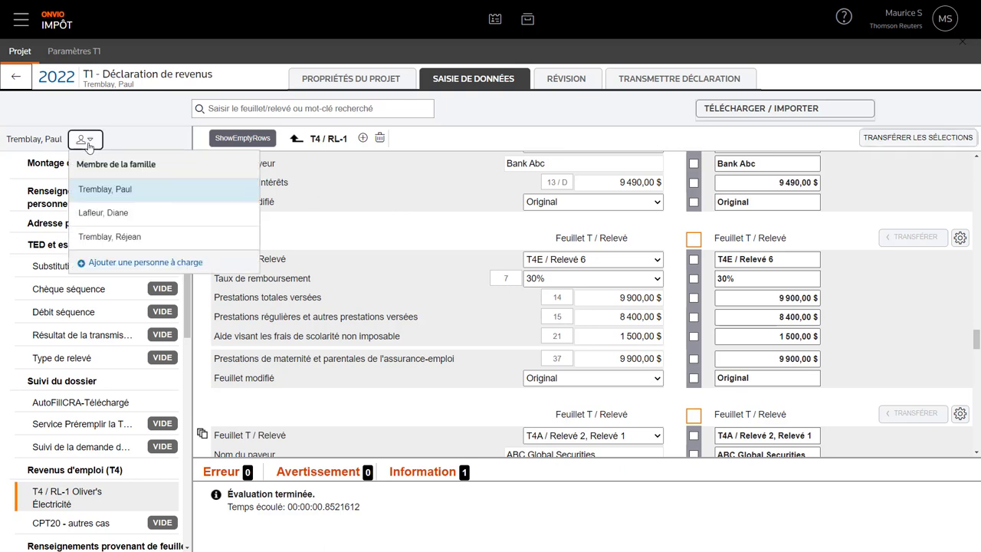
# - Switch to the spouse's return and set Conjoint de, Marié(e), Féminin and Québec
pyautogui.click(100, 220)
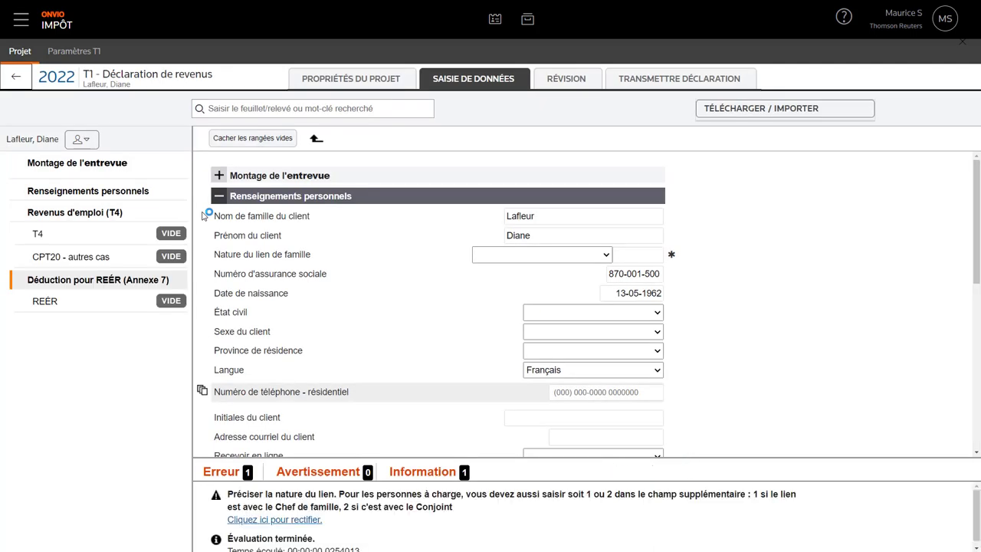
pyautogui.click(540, 258)
pyautogui.click(530, 281)
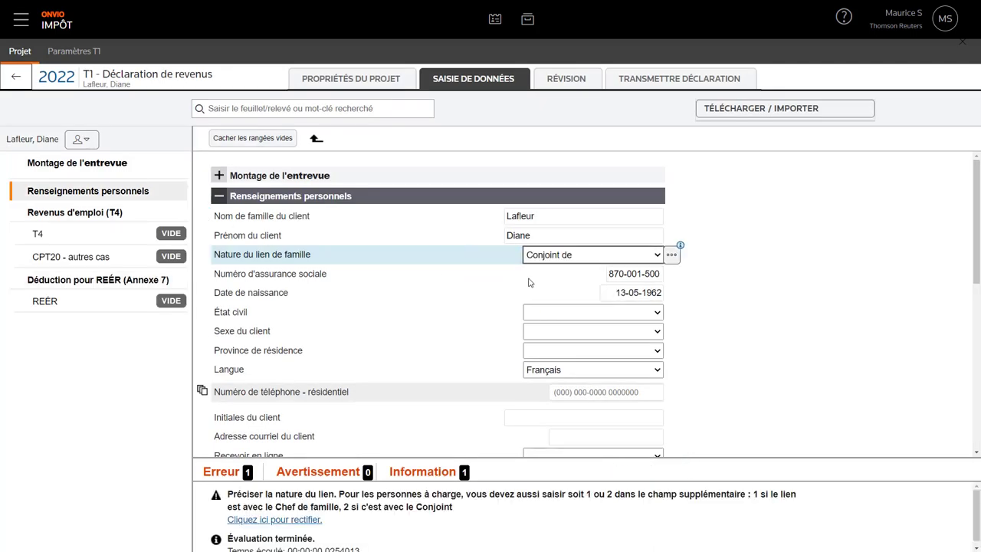
pyautogui.click(577, 315)
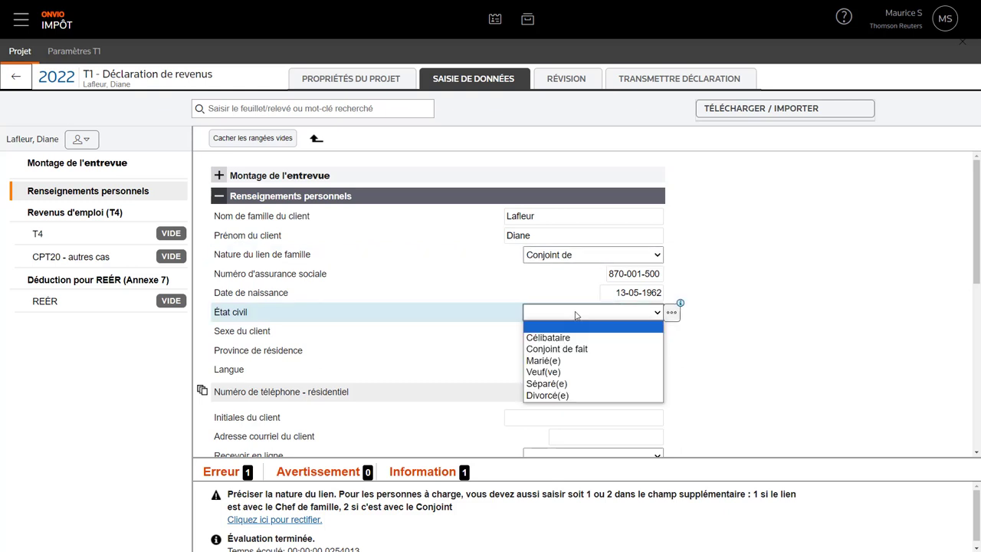
pyautogui.click(571, 361)
pyautogui.click(574, 334)
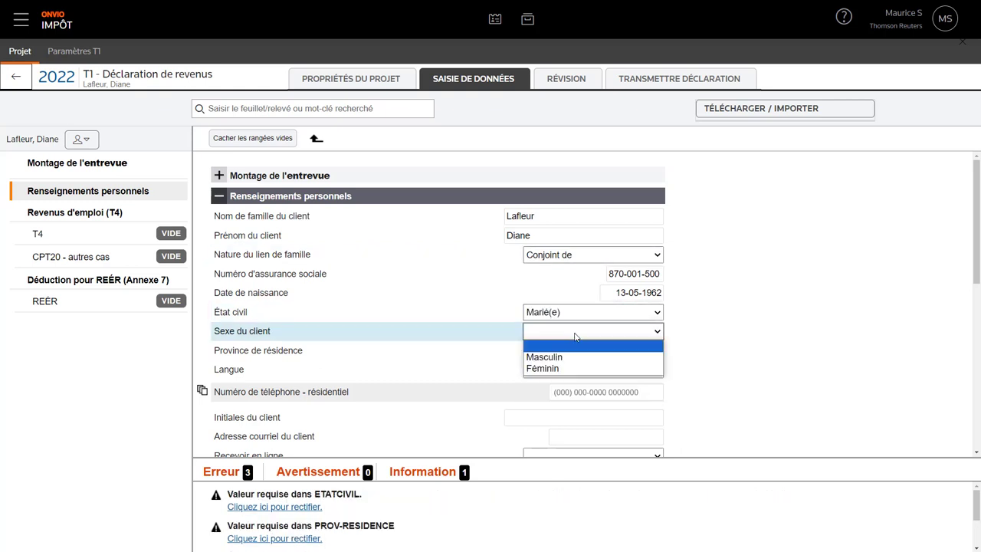
pyautogui.click(564, 368)
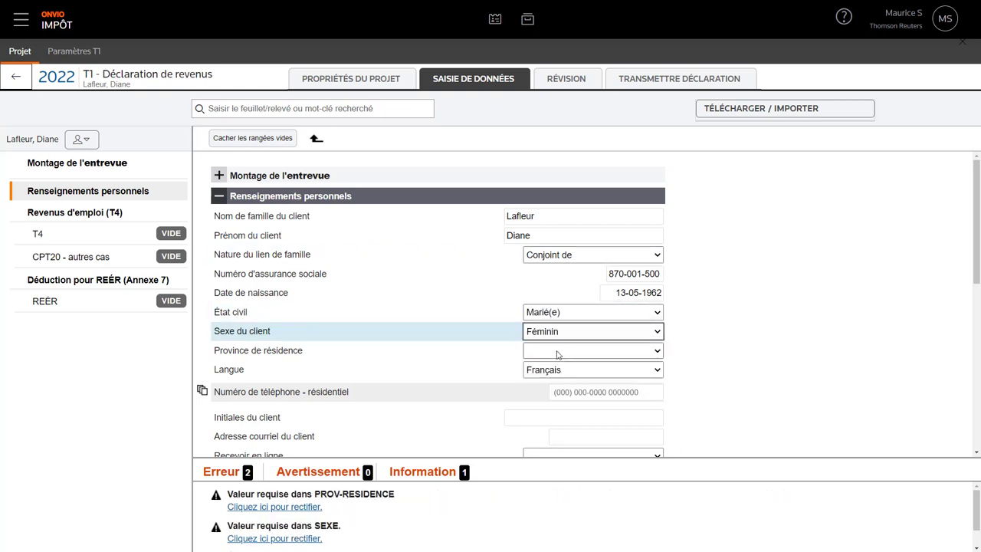
pyautogui.click(558, 354)
pyautogui.click(558, 218)
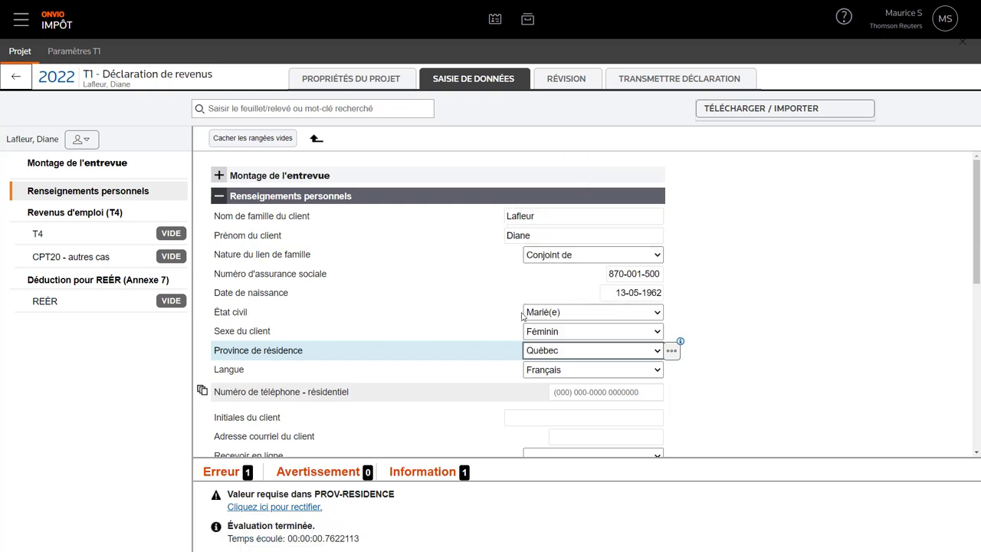
# - Answer Non for living alone and choose Québec drug insurance for the whole year
pyautogui.scroll(-2, 518, 335)
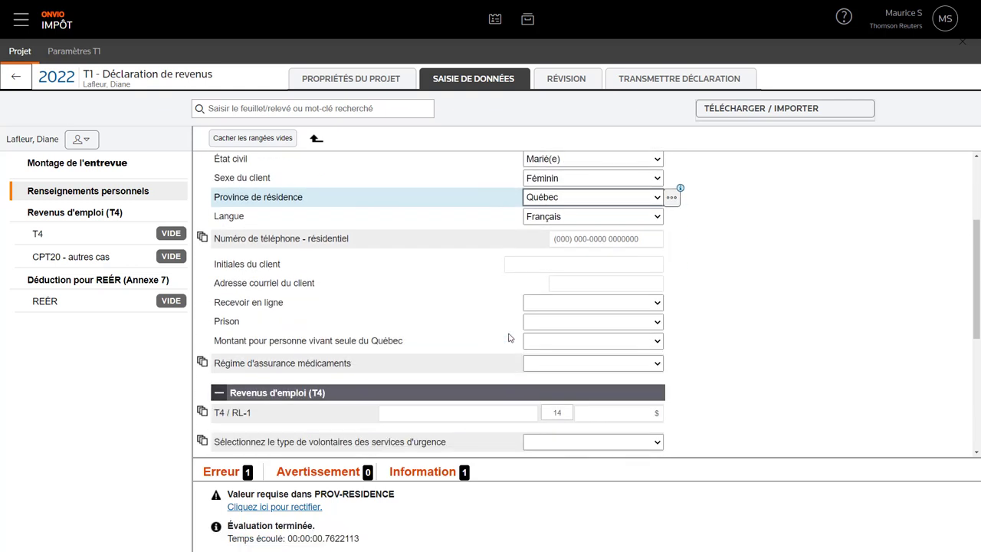
pyautogui.click(565, 350)
pyautogui.click(564, 380)
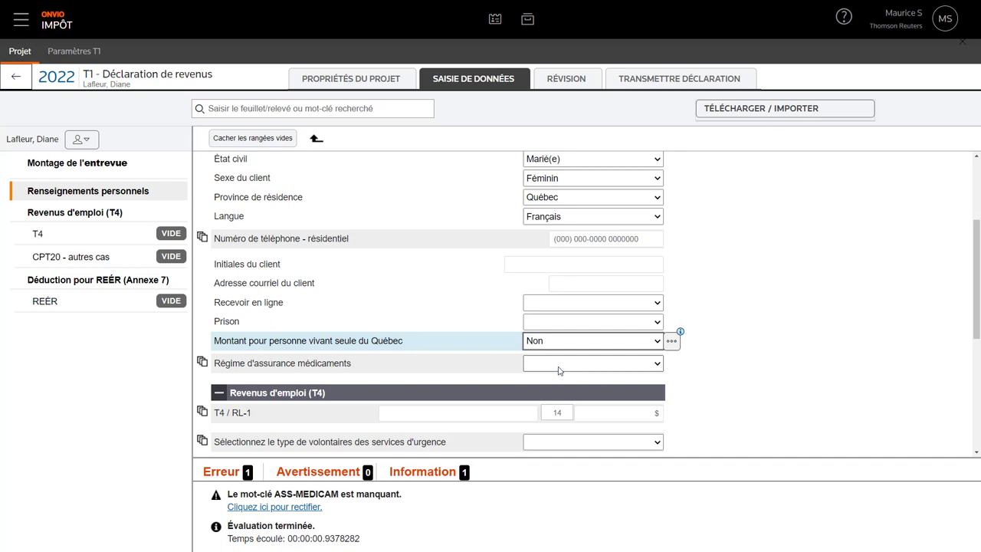
pyautogui.click(559, 368)
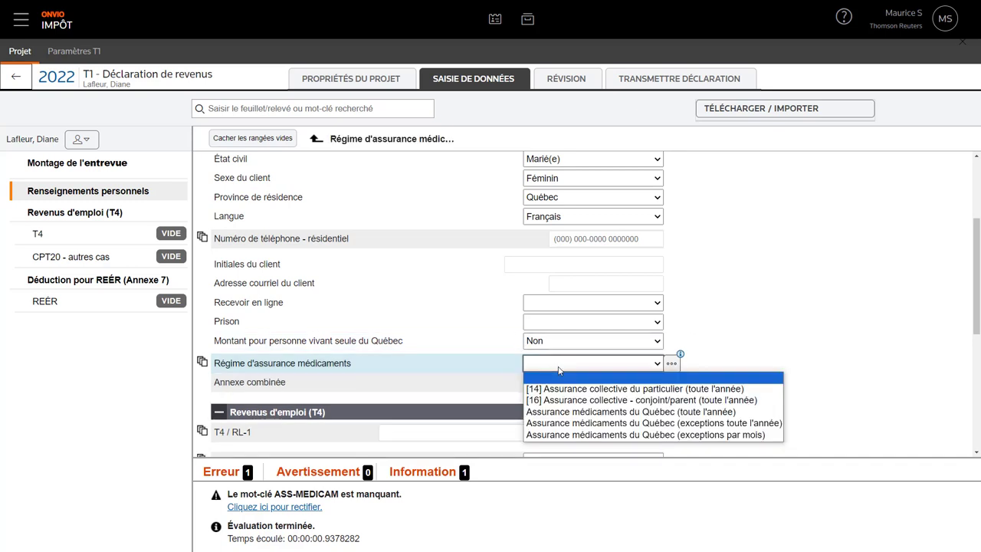
pyautogui.click(552, 412)
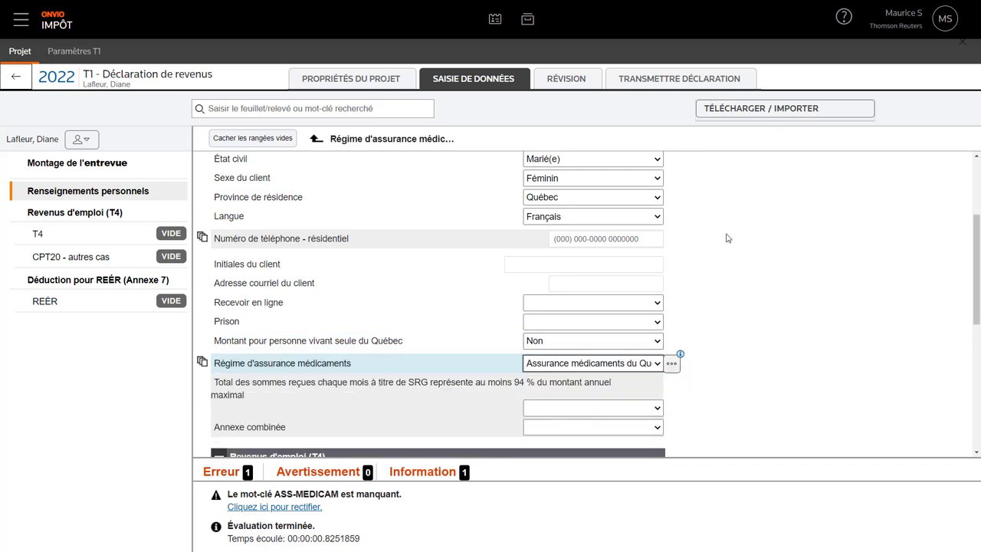
pyautogui.scroll(2, 727, 238)
# - Download the spouse's T-slips and other tax data from the CRA and confirm the request
pyautogui.click(797, 112)
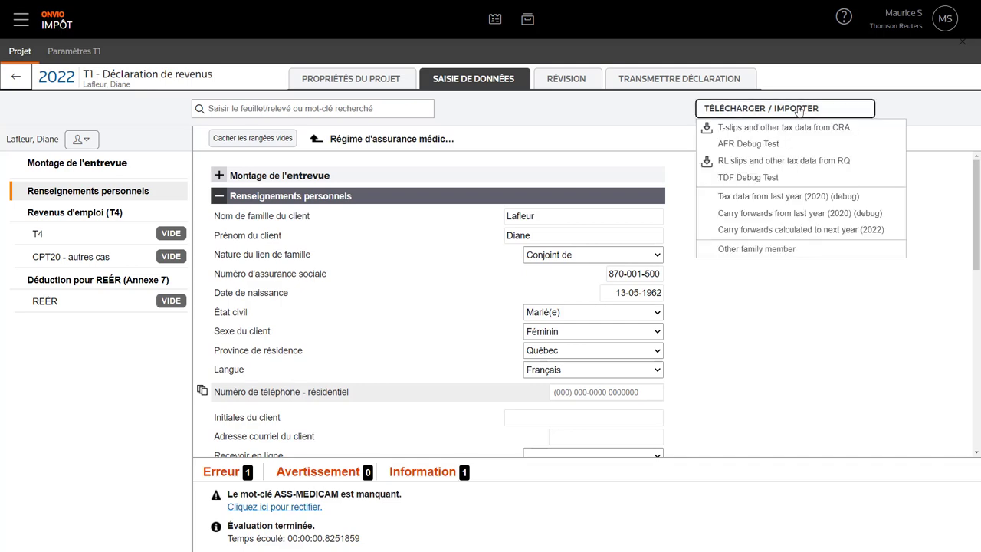
pyautogui.click(796, 128)
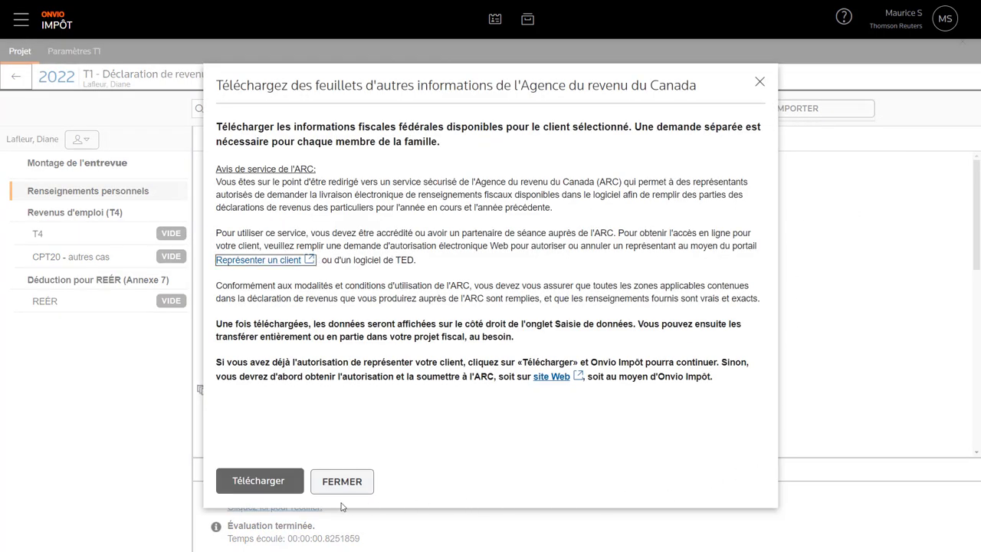
pyautogui.click(292, 493)
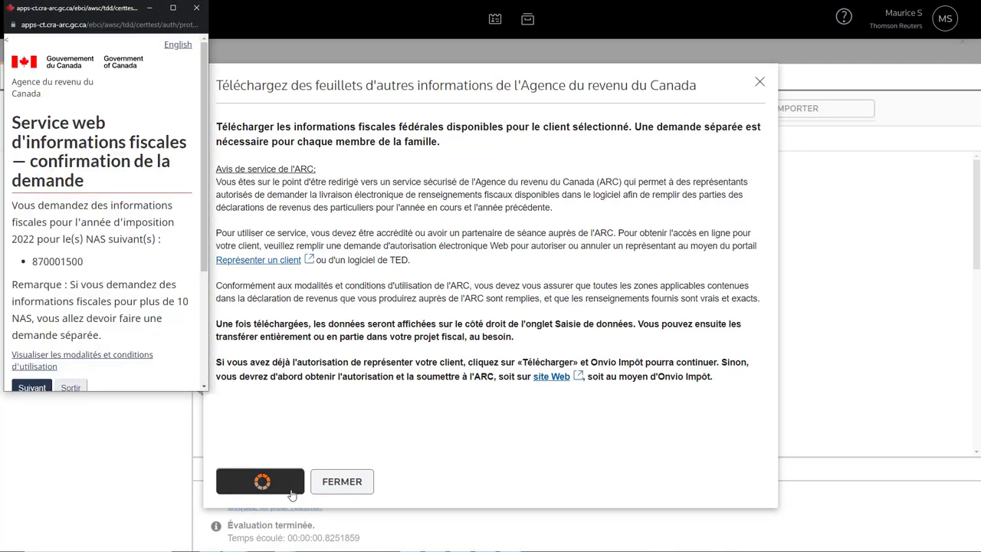
pyautogui.click(34, 388)
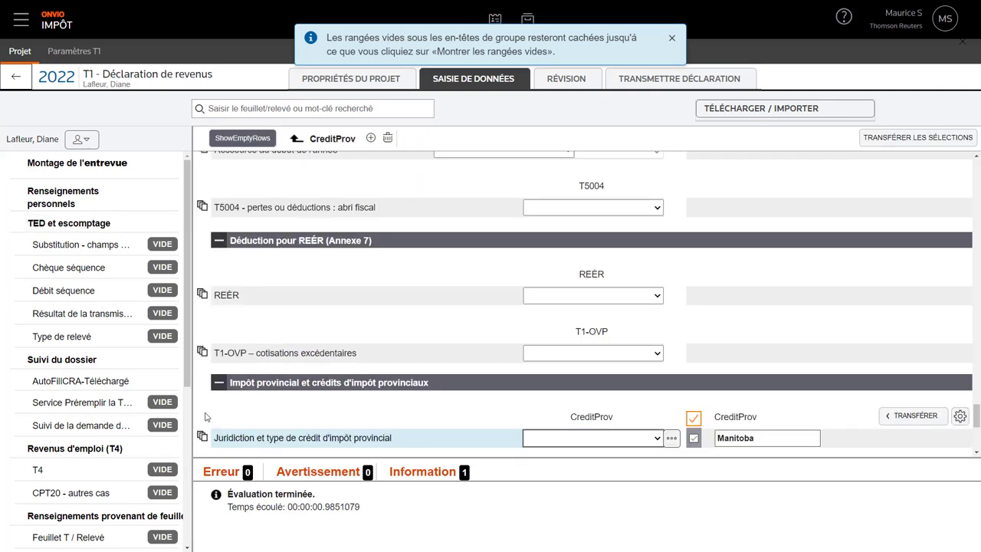
# - Transfer the spouse's downloaded RC210, T4RSP, T4RIF and T4A (OAS) slips into her return
pyautogui.click(673, 39)
pyautogui.scroll(10, 679, 261)
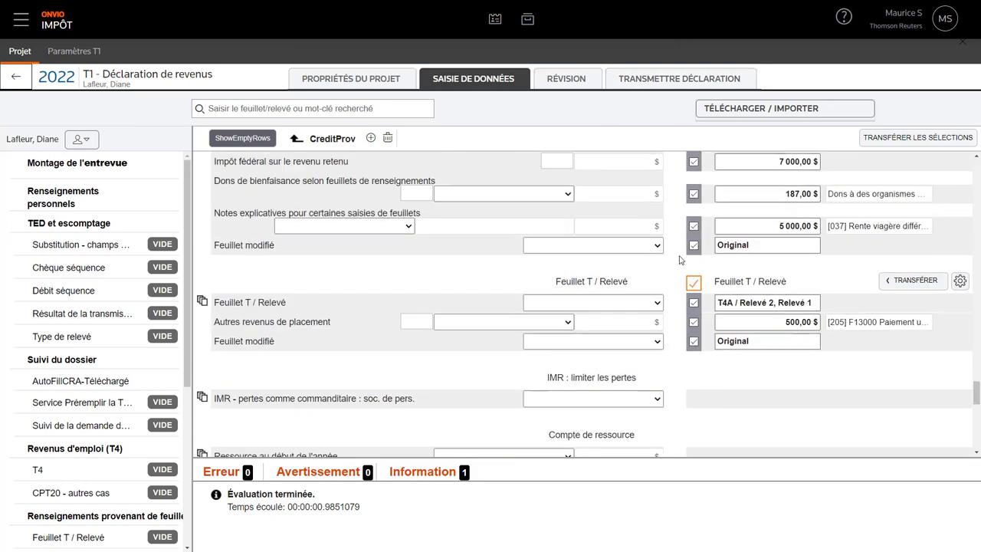
pyautogui.scroll(10, 679, 260)
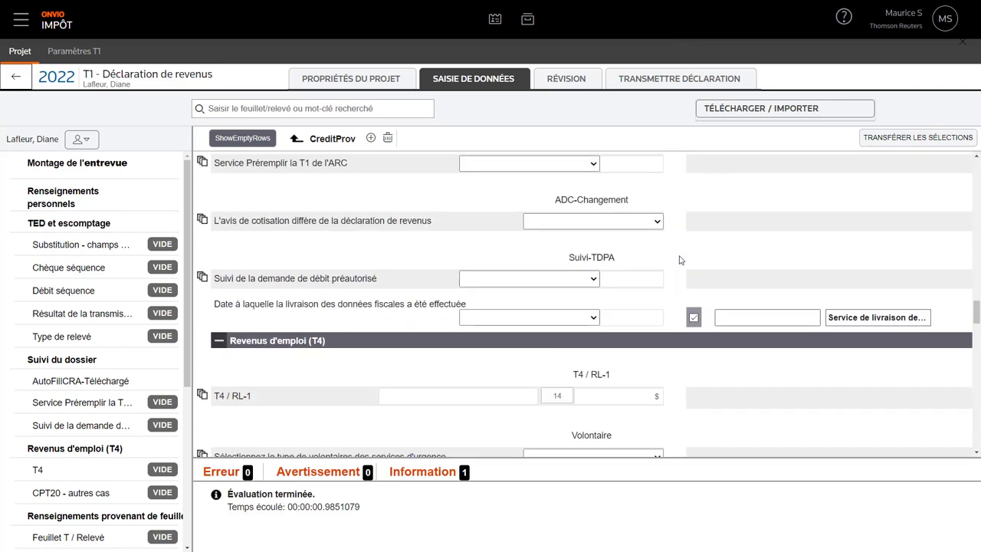
pyautogui.scroll(8, 680, 261)
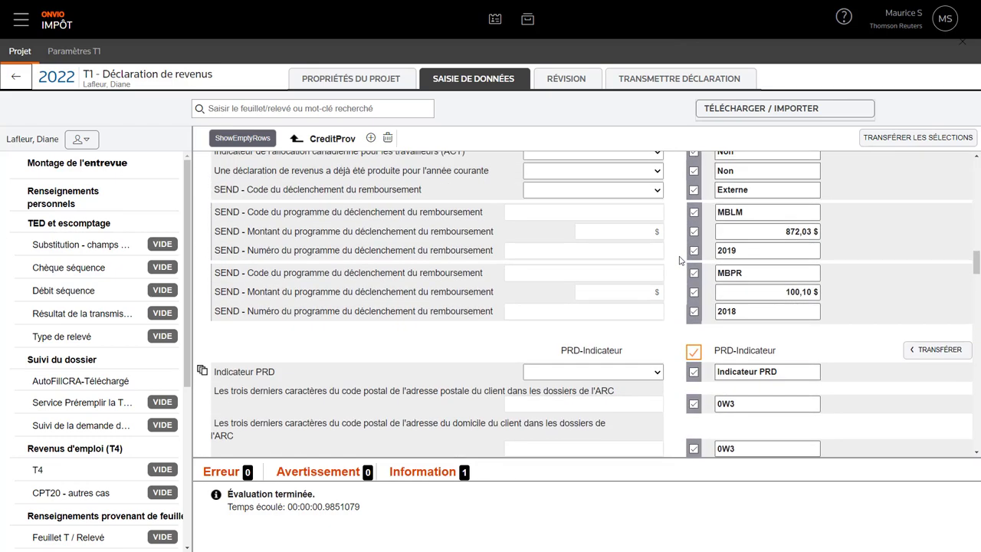
pyautogui.scroll(5, 679, 260)
pyautogui.scroll(-13, 679, 260)
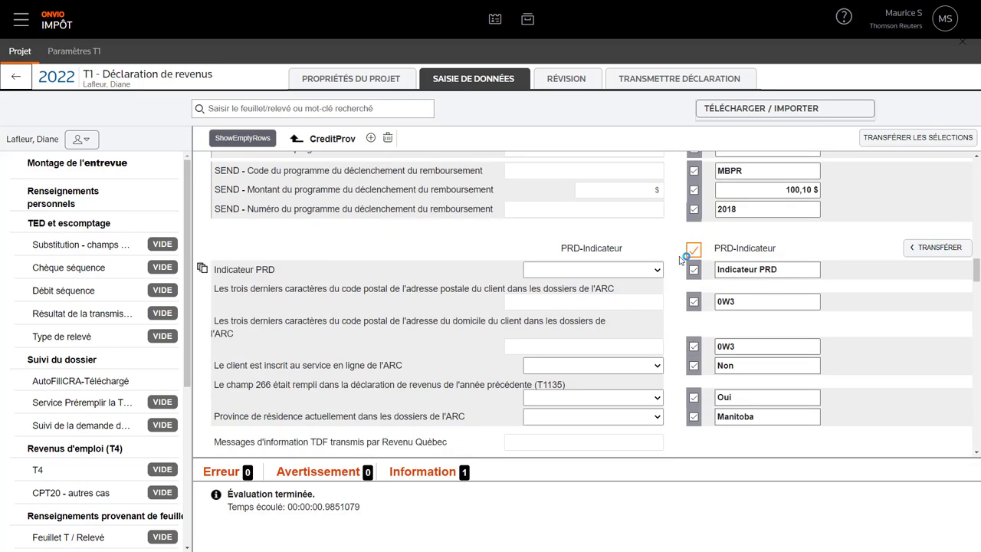
pyautogui.scroll(-5, 680, 260)
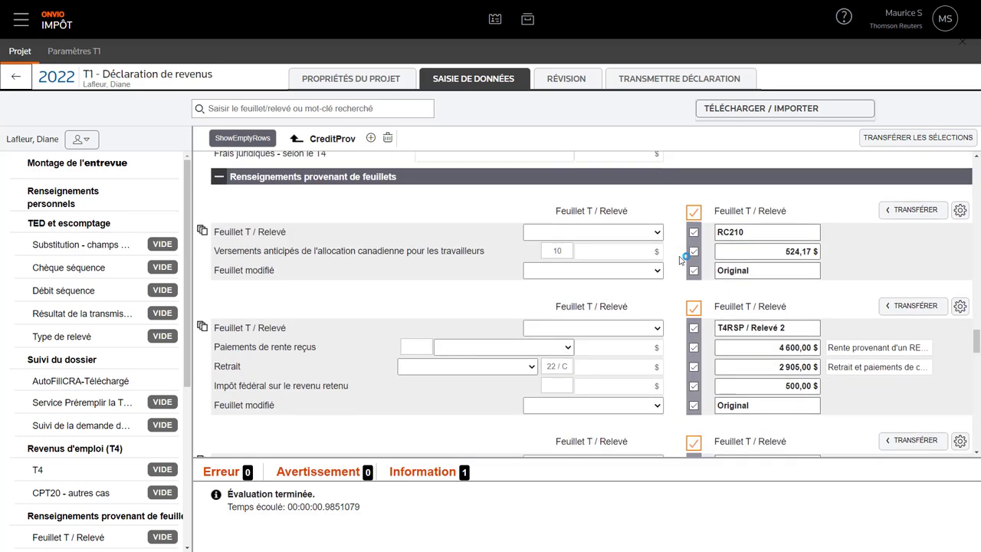
pyautogui.click(896, 139)
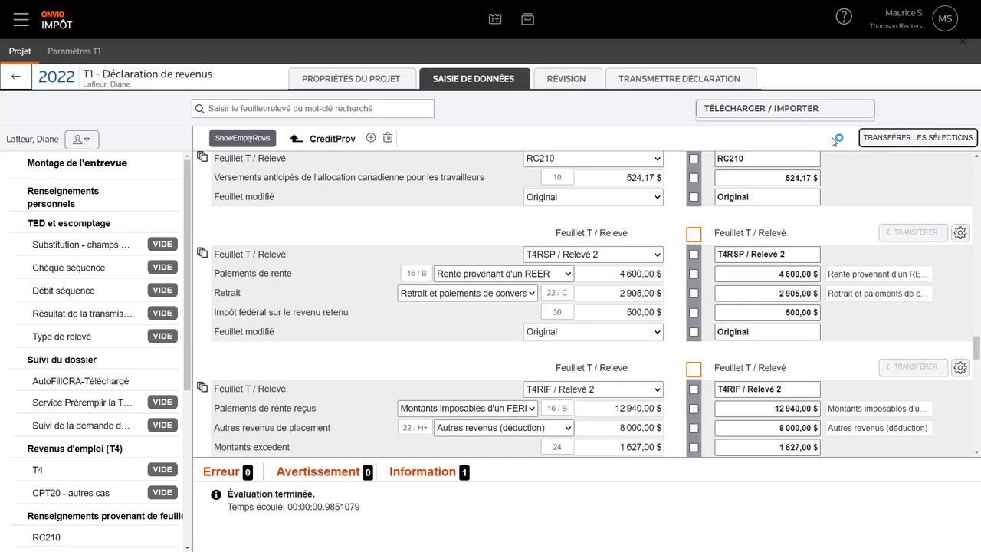
pyautogui.scroll(-3, 765, 249)
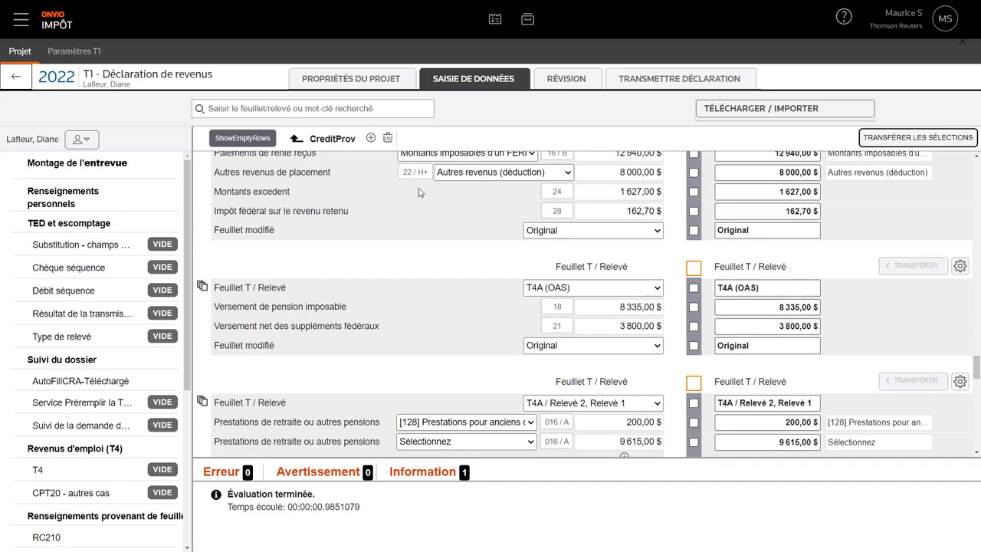
pyautogui.click(82, 140)
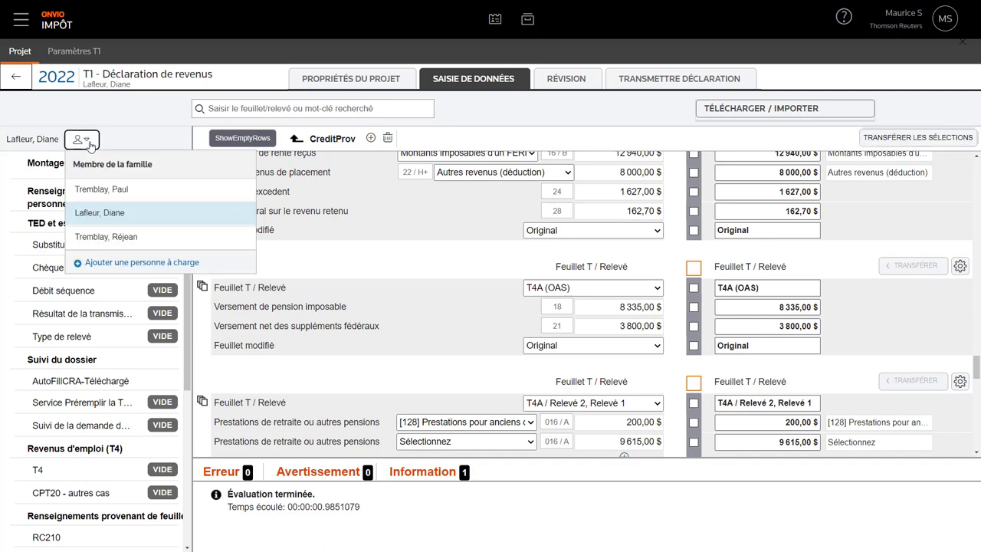
# - Switch to the son's return and set Fils de, Célibataire, Masculin and Québec
pyautogui.click(94, 238)
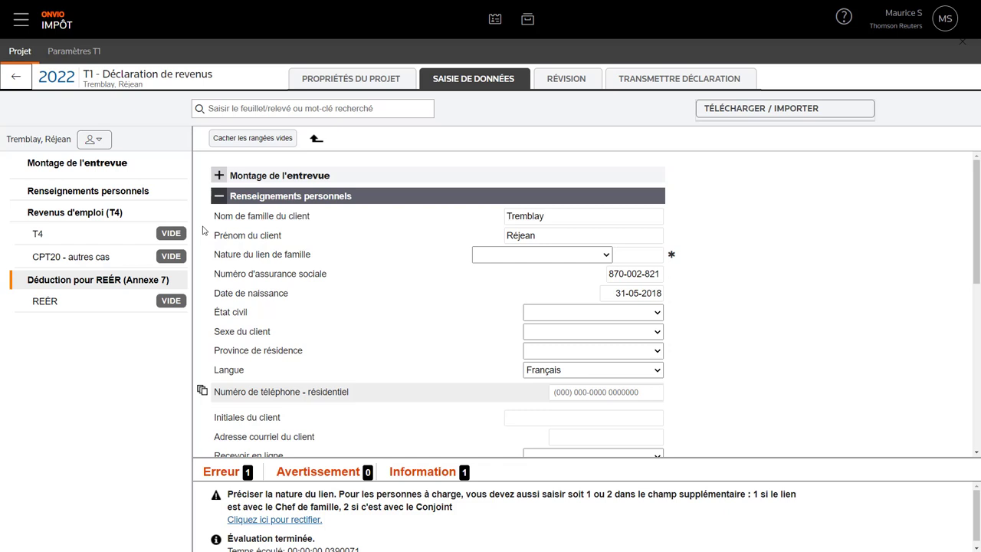
pyautogui.click(539, 256)
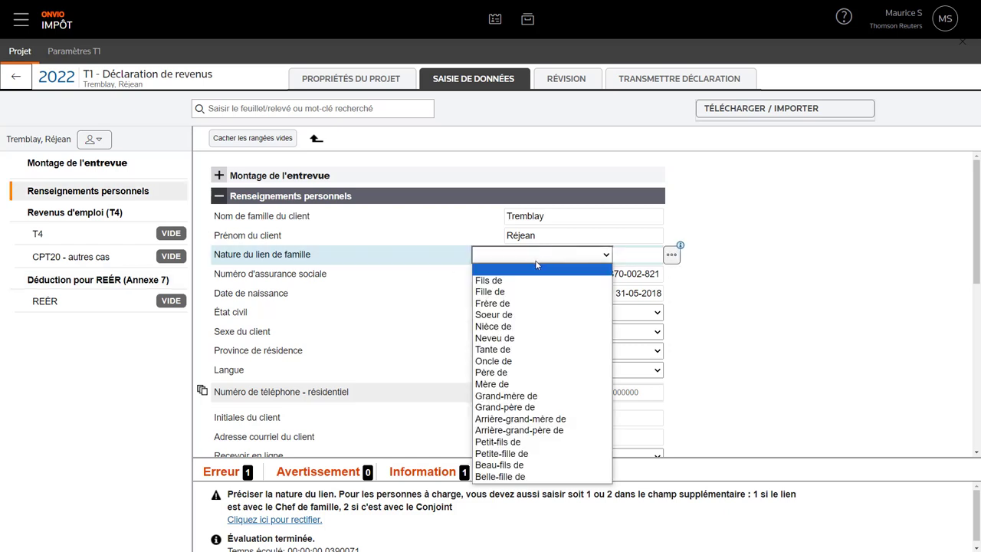
pyautogui.click(521, 280)
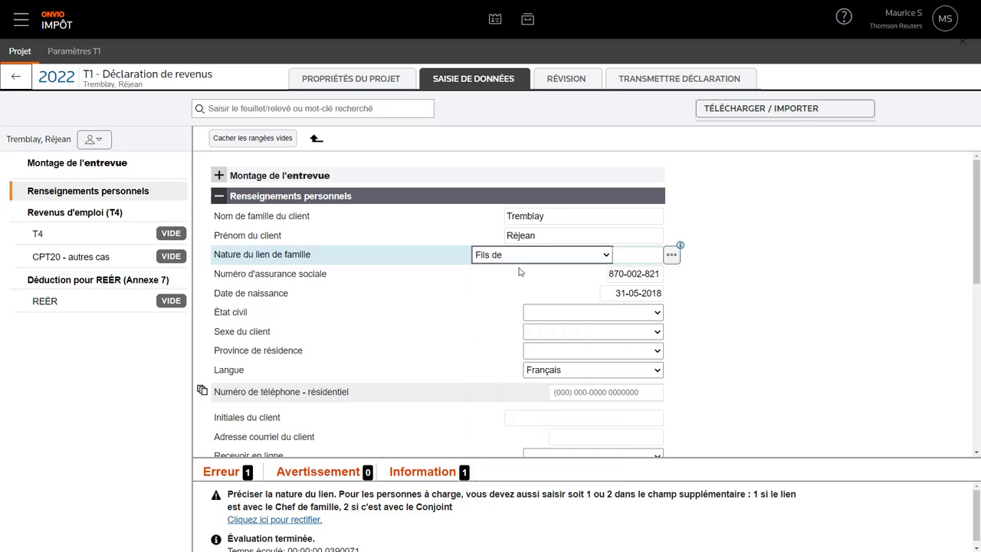
pyautogui.click(635, 259)
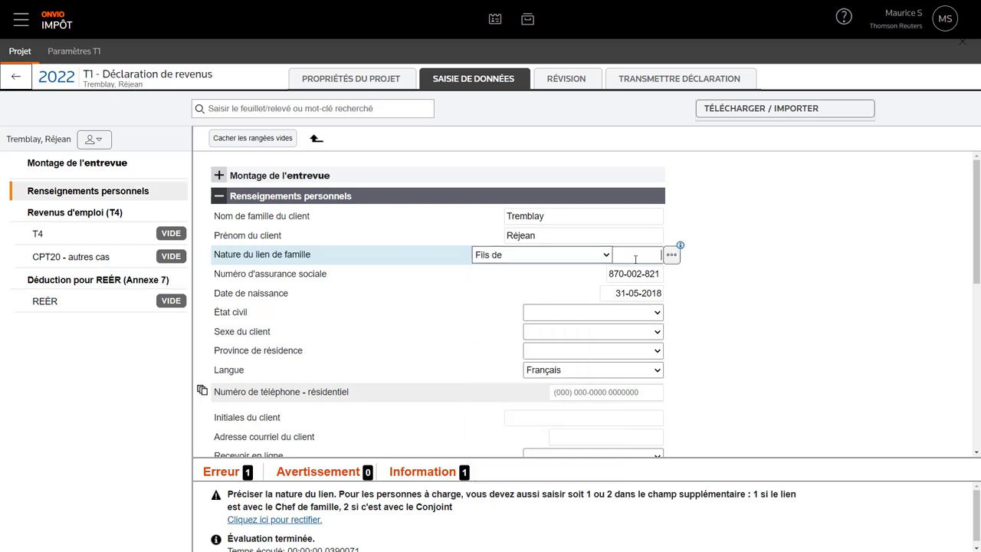
pyautogui.click(579, 314)
pyautogui.click(569, 339)
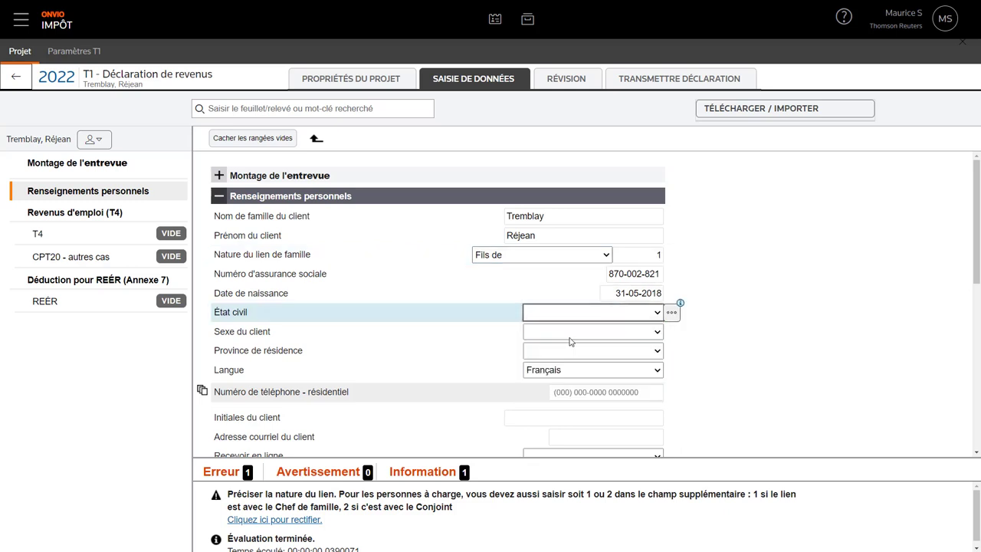
pyautogui.click(569, 331)
pyautogui.click(559, 358)
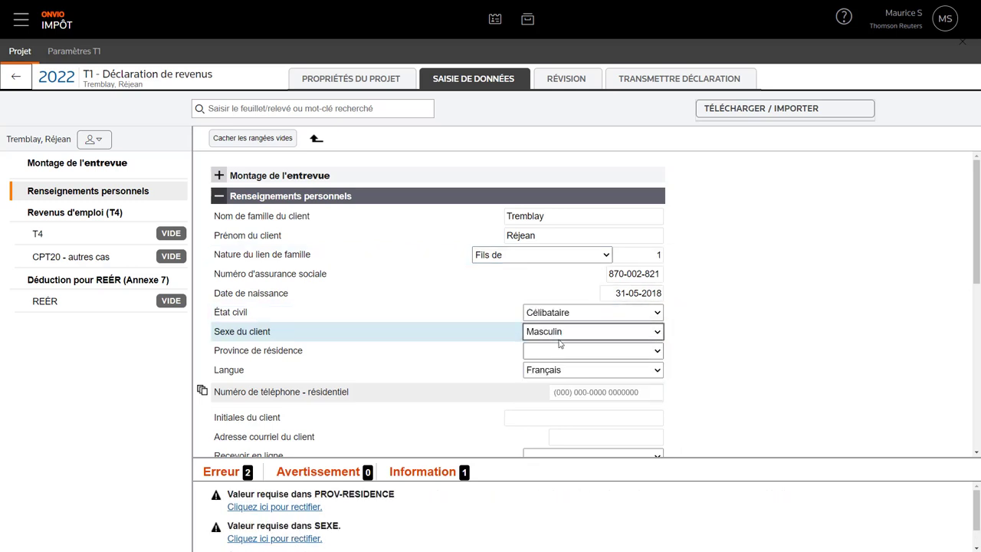
pyautogui.click(559, 351)
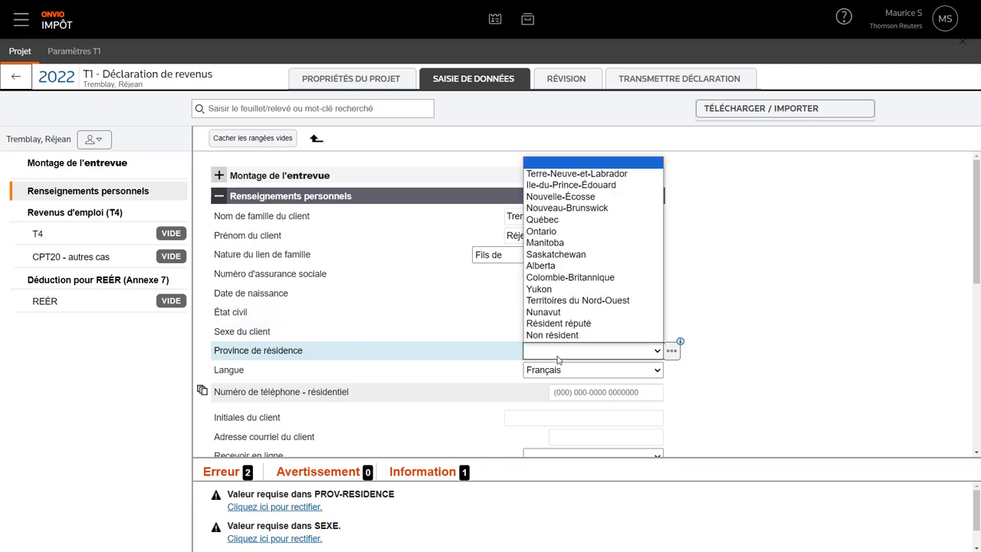
pyautogui.click(563, 220)
# - Set the son's living-alone amount to Non and Québec drug insurance for the whole year
pyautogui.scroll(-2, 495, 333)
pyautogui.click(523, 319)
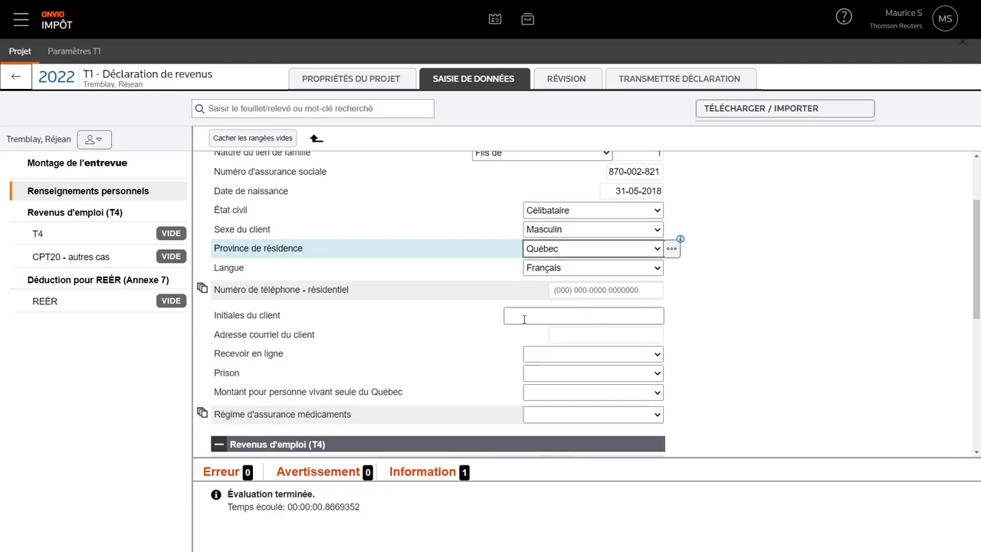
pyautogui.click(560, 393)
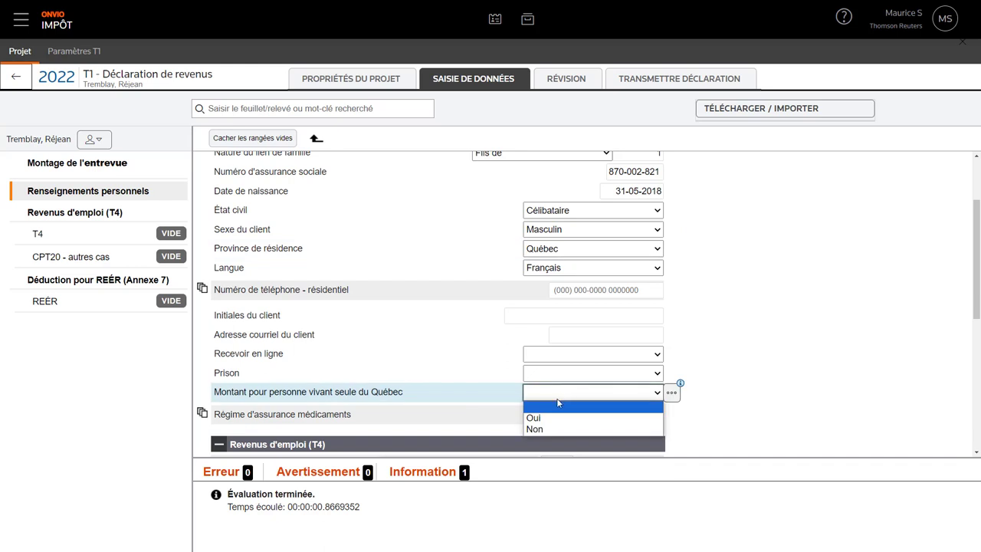
pyautogui.click(552, 428)
pyautogui.click(559, 414)
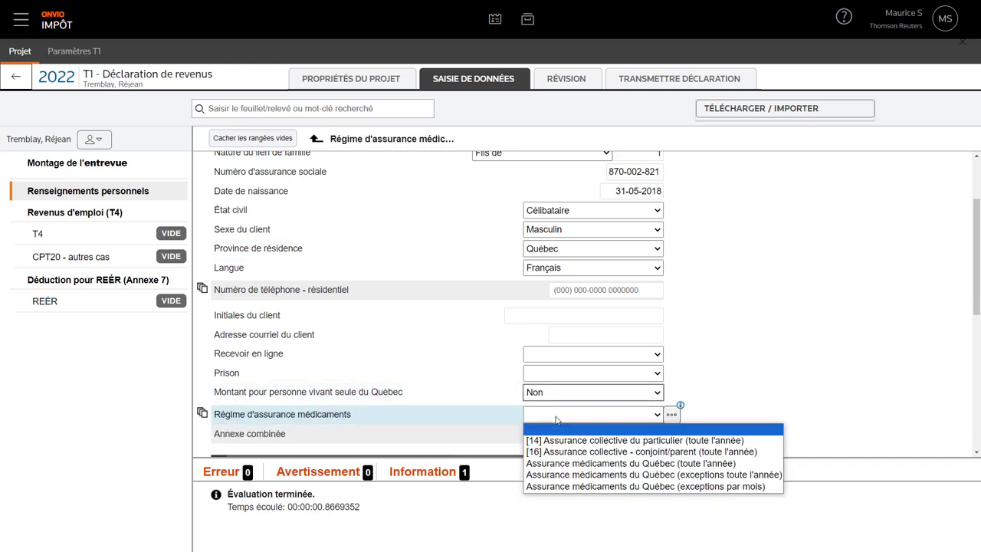
pyautogui.click(577, 463)
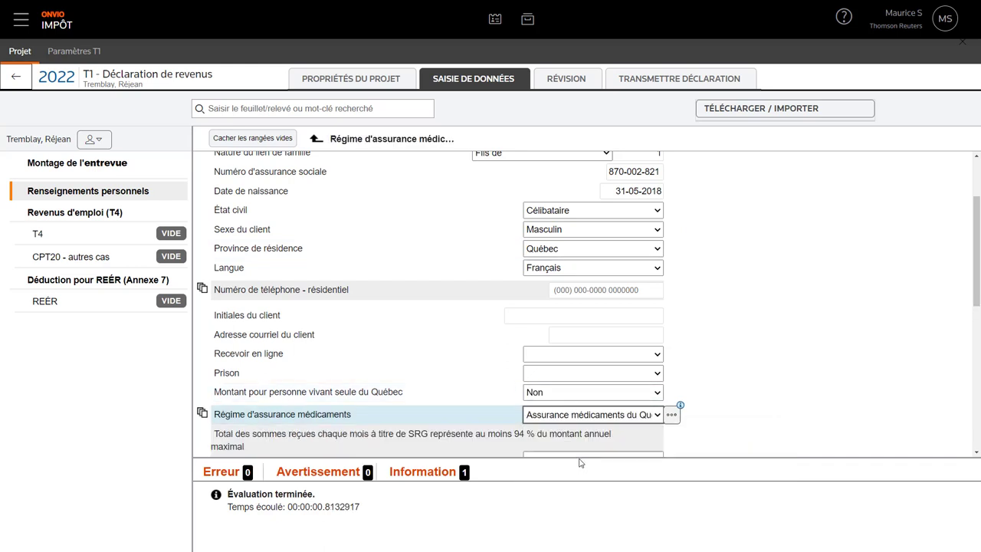
pyautogui.scroll(3, 689, 366)
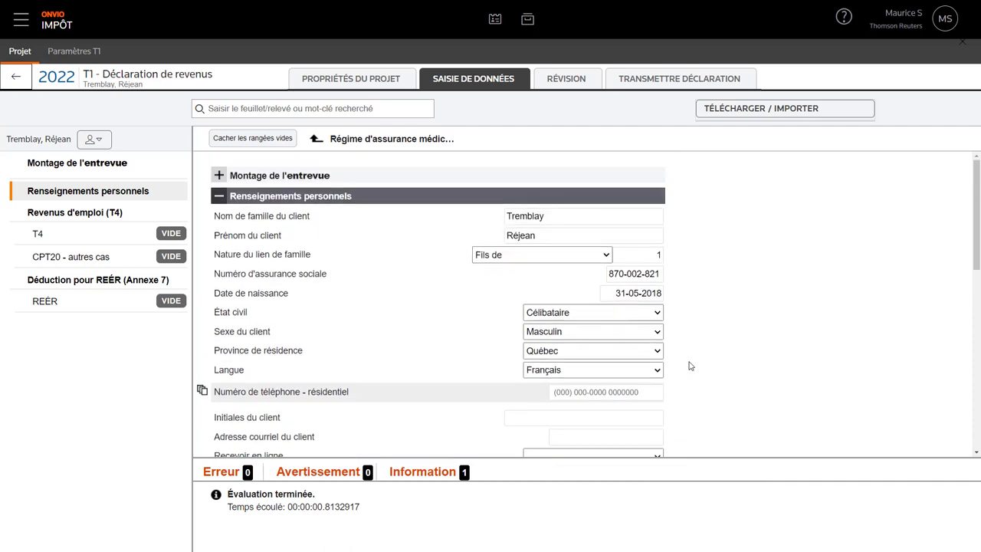
# - Run the review, check the spouse's report, then go to the Montage de la TED settings
pyautogui.click(569, 81)
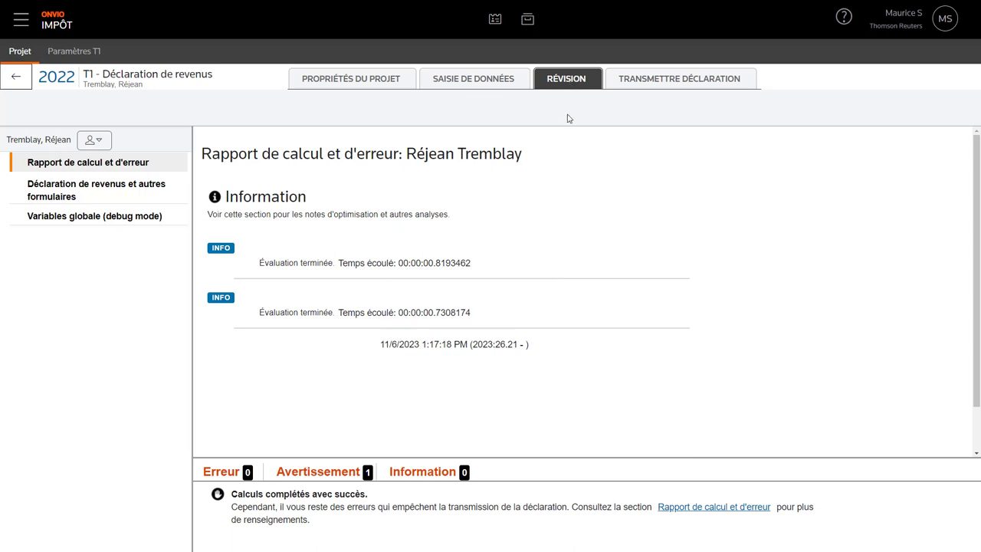
pyautogui.click(105, 139)
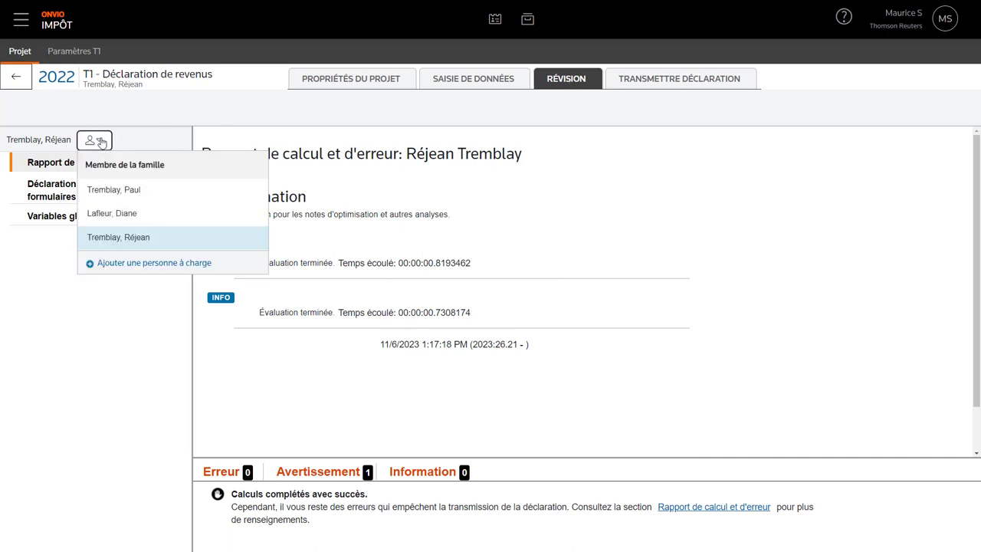
pyautogui.click(113, 217)
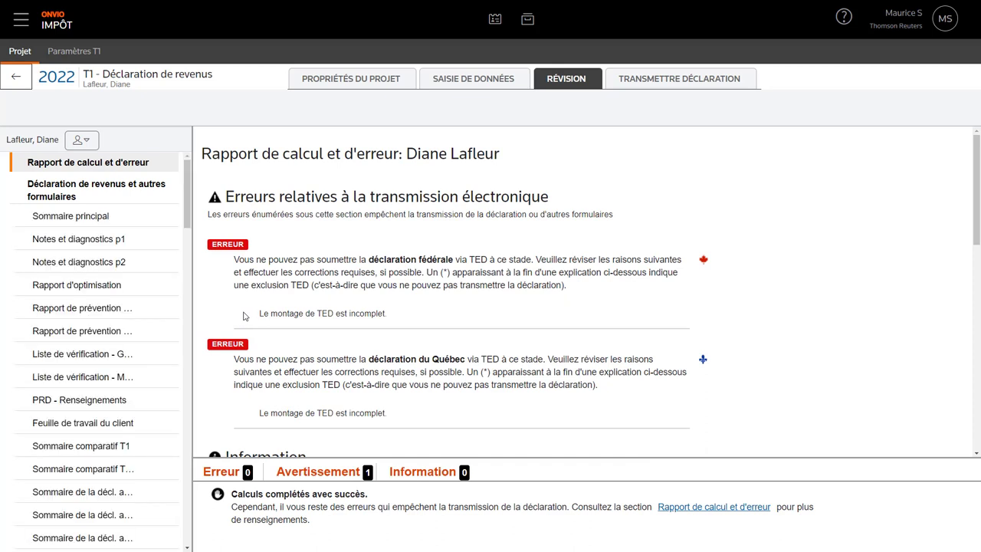
pyautogui.click(86, 51)
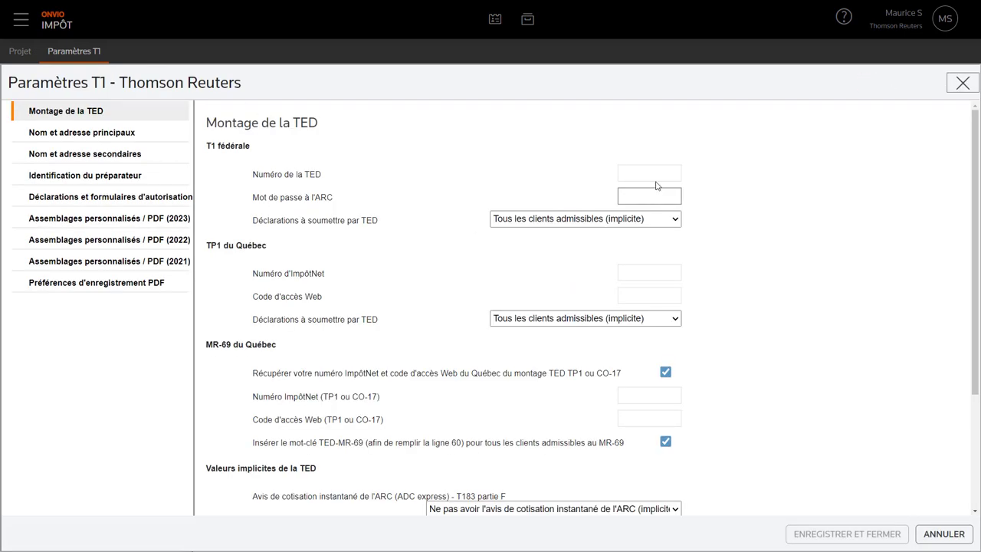
# - Enter the EFILE TED number, CRA password, ImpôtNet number and Web access code, save, and check the spouse's report
pyautogui.click(646, 173)
pyautogui.write('A111')
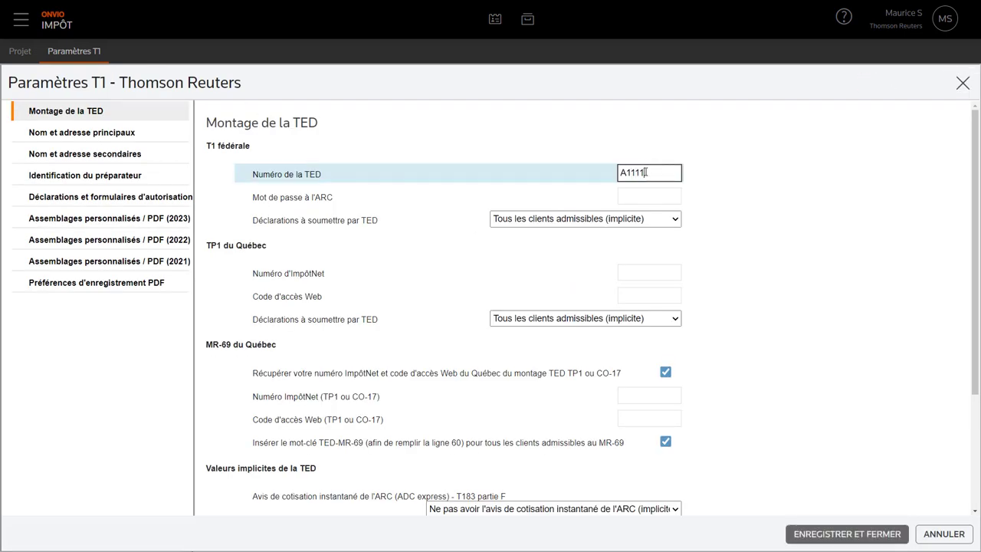
pyautogui.press('Tab')
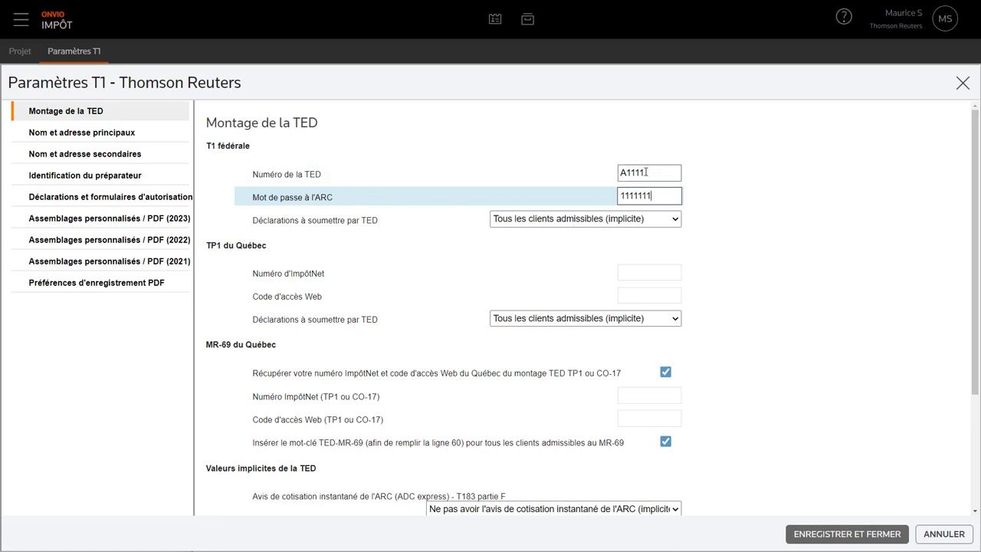
pyautogui.click(636, 270)
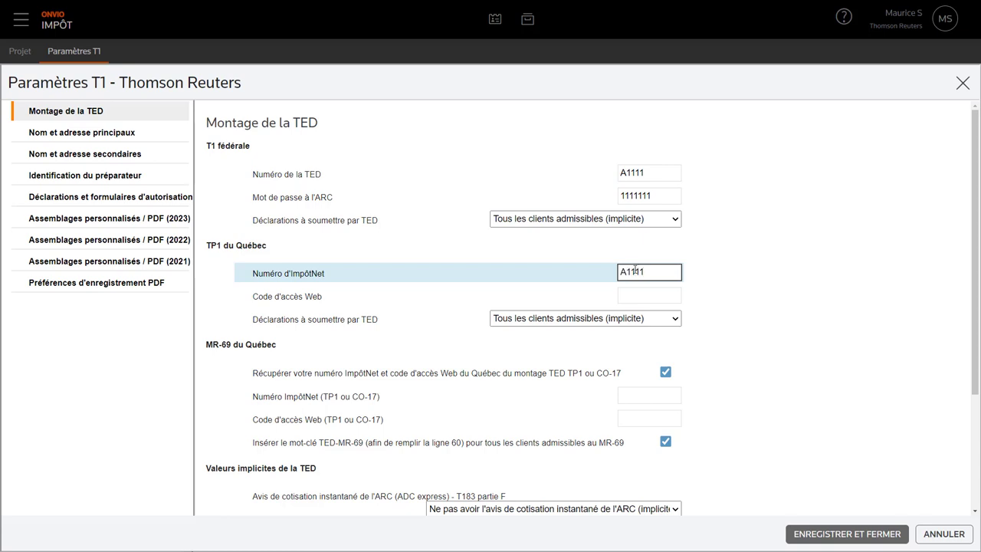
pyautogui.click(633, 296)
pyautogui.write('1111111')
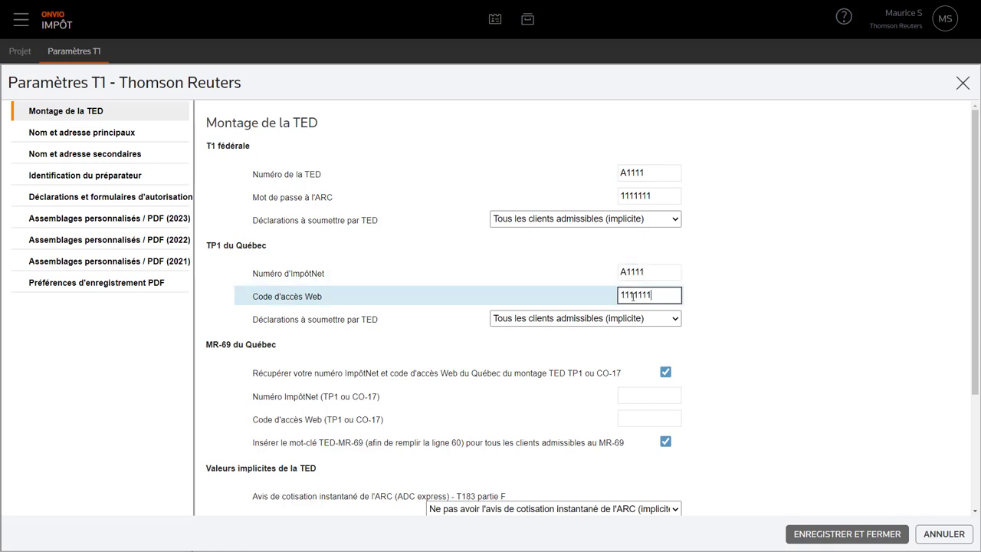
pyautogui.click(848, 535)
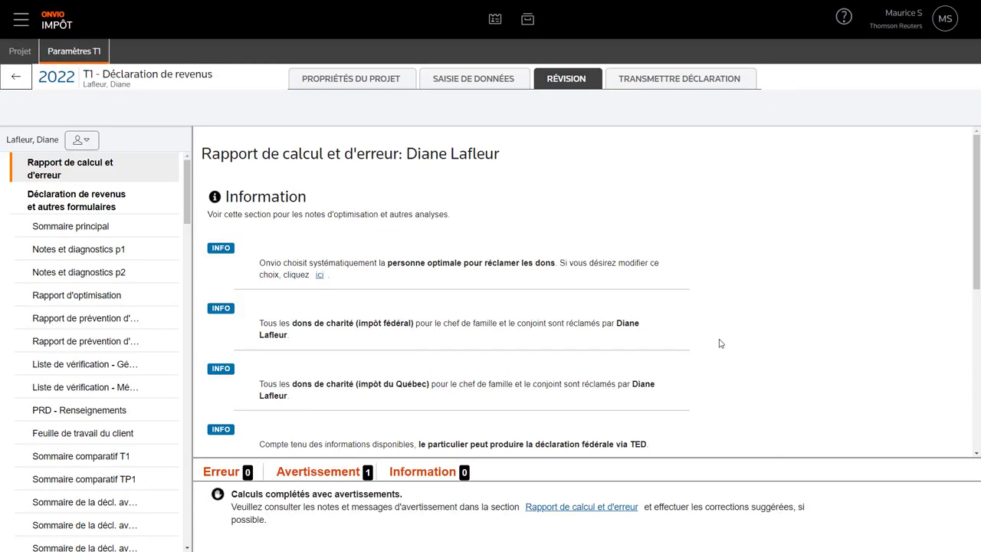
pyautogui.scroll(-1, 721, 343)
pyautogui.scroll(-3, 720, 344)
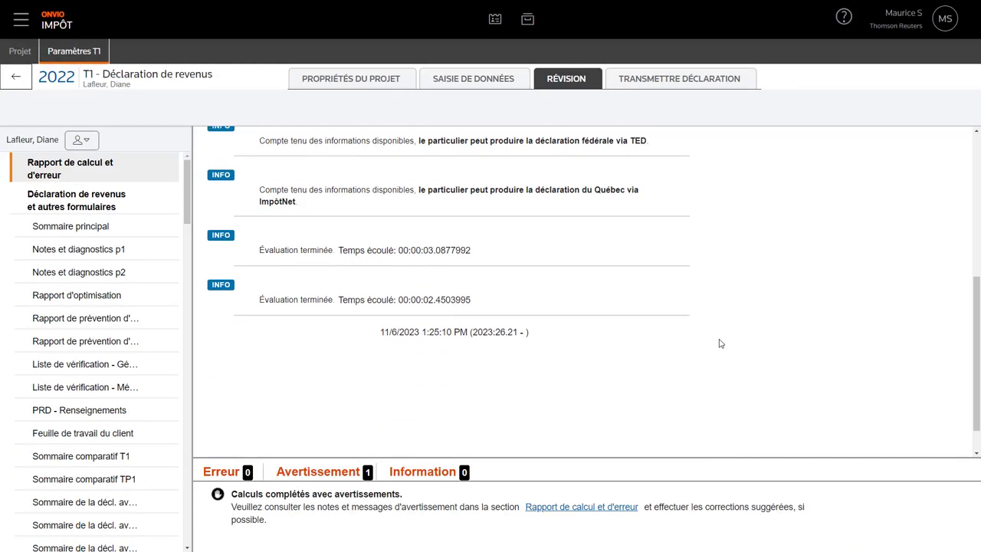
pyautogui.scroll(4, 721, 344)
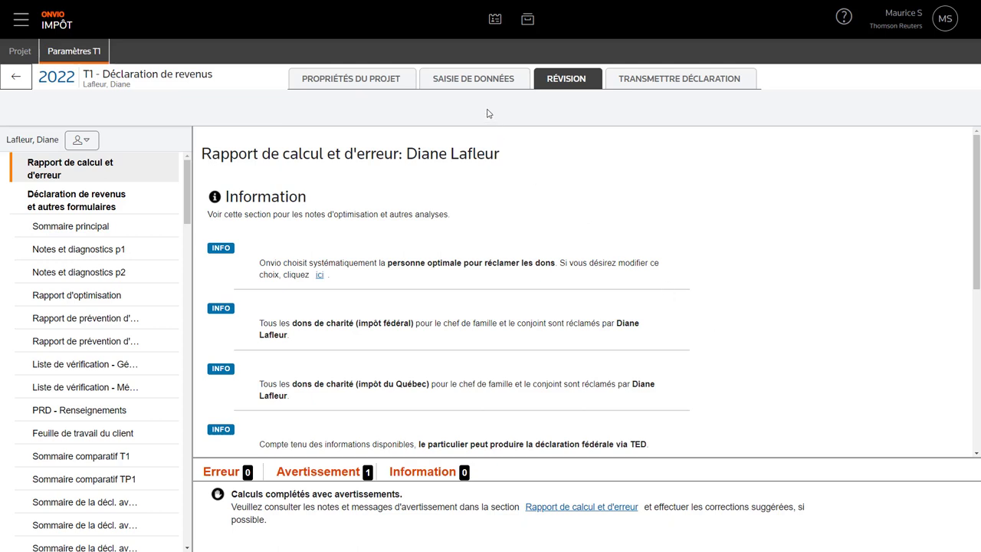
# - Search the spouse's forms for 'm' and jump to the medical expense entry
pyautogui.click(481, 80)
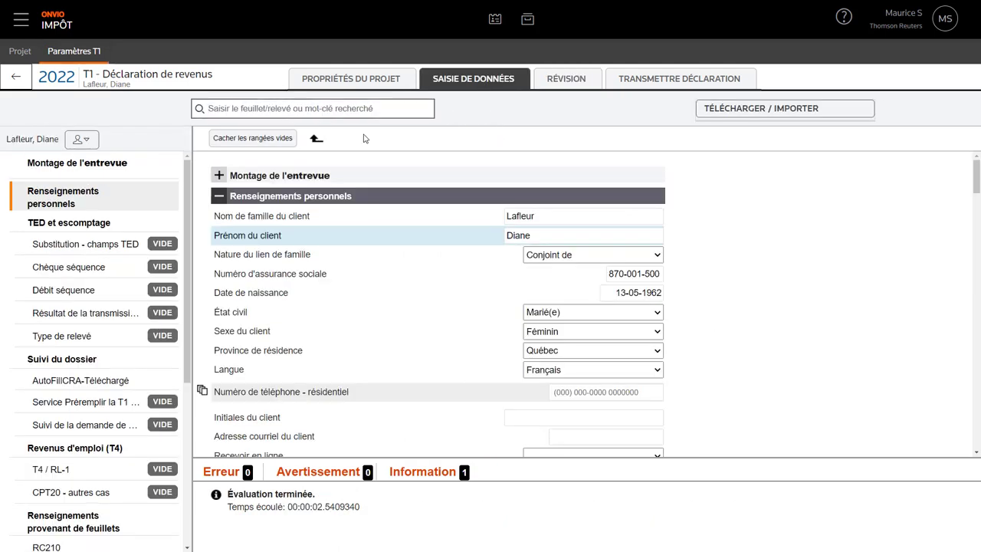
pyautogui.write('médicale')
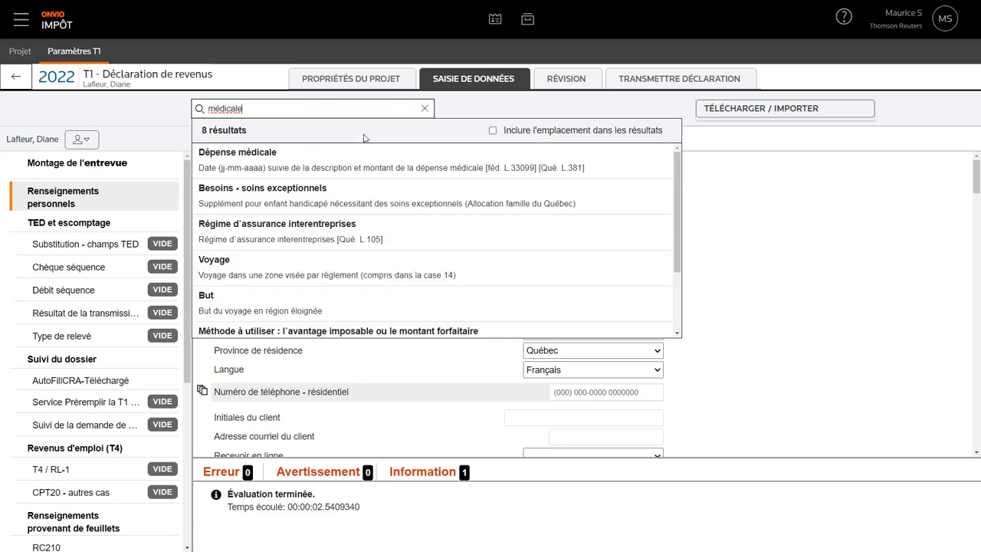
pyautogui.click(493, 131)
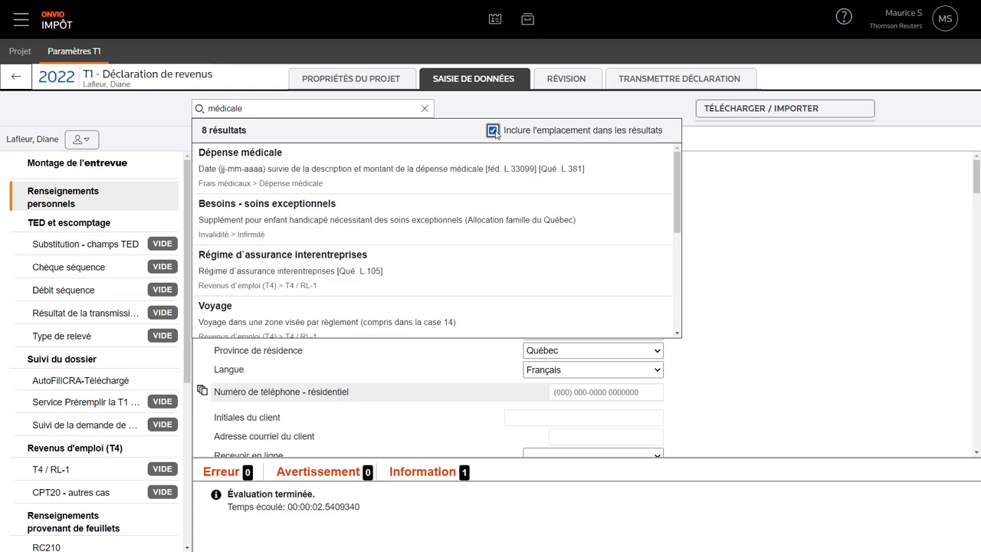
pyautogui.click(386, 170)
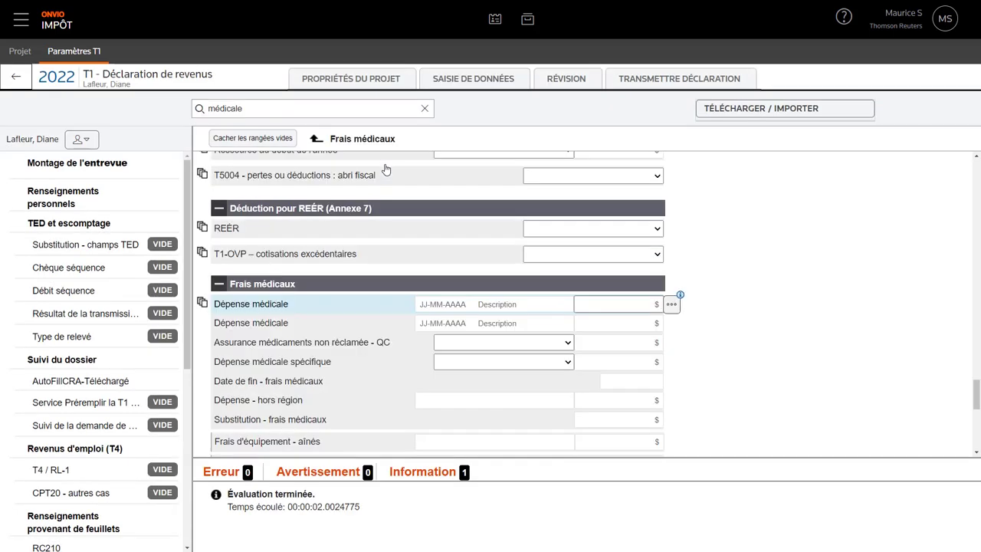
# - Enter dentist expenses of 350 $ on 05-01-2022 and 400 $ on 02-05-2022
pyautogui.click(419, 305)
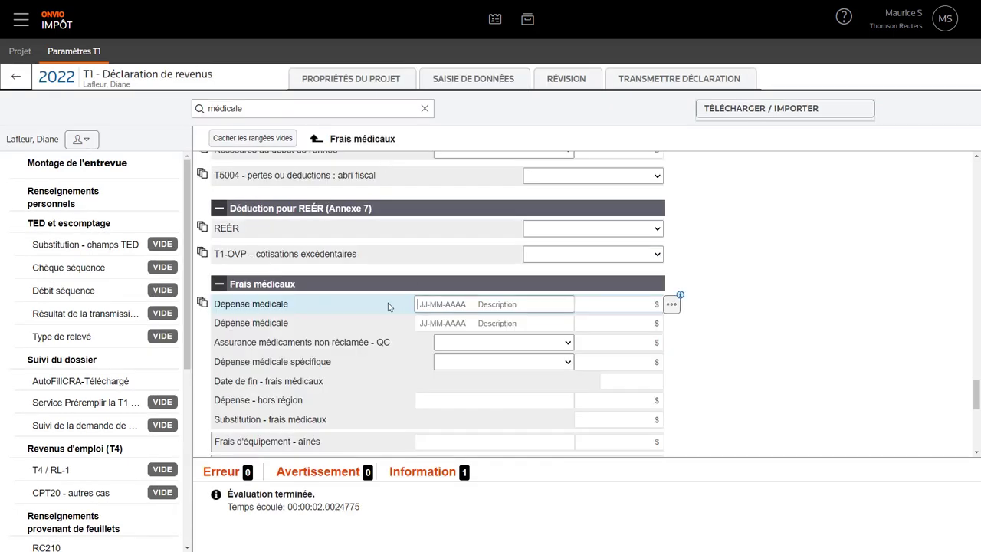
pyautogui.write('05-01-2022 Dentiste')
pyautogui.press('Tab')
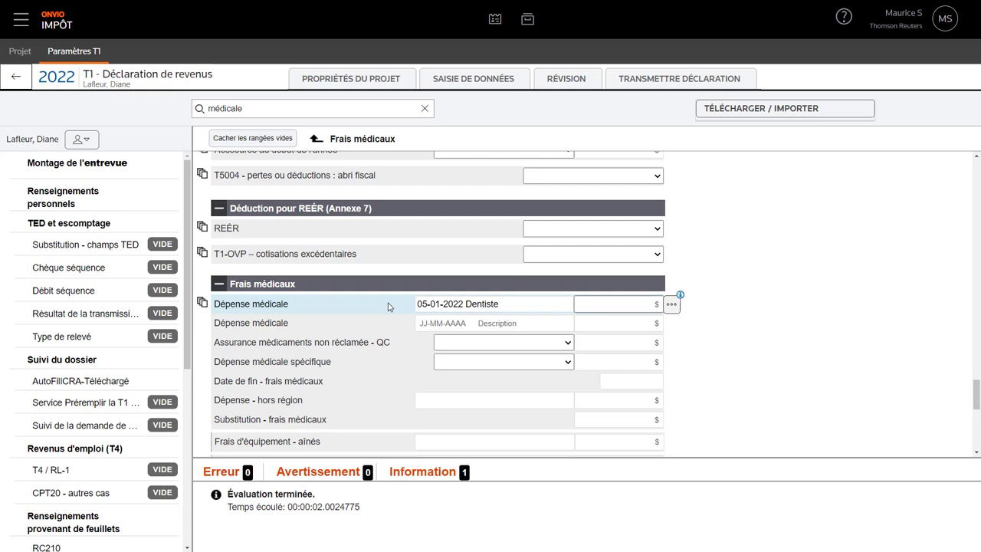
pyautogui.write('350')
pyautogui.press('Tab')
pyautogui.write('02')
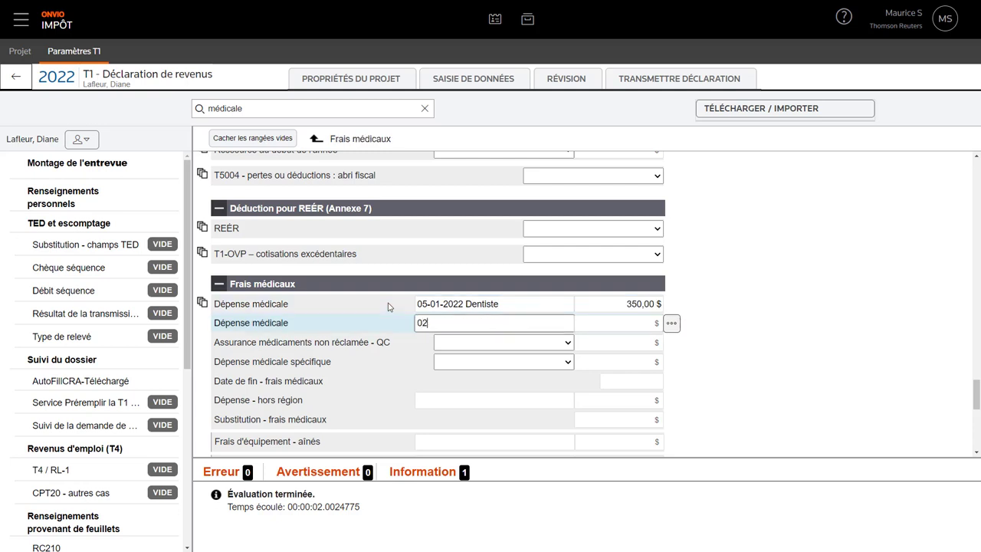
pyautogui.write('-05-2022 Dentiste')
pyautogui.press('Tab')
pyautogui.write('400')
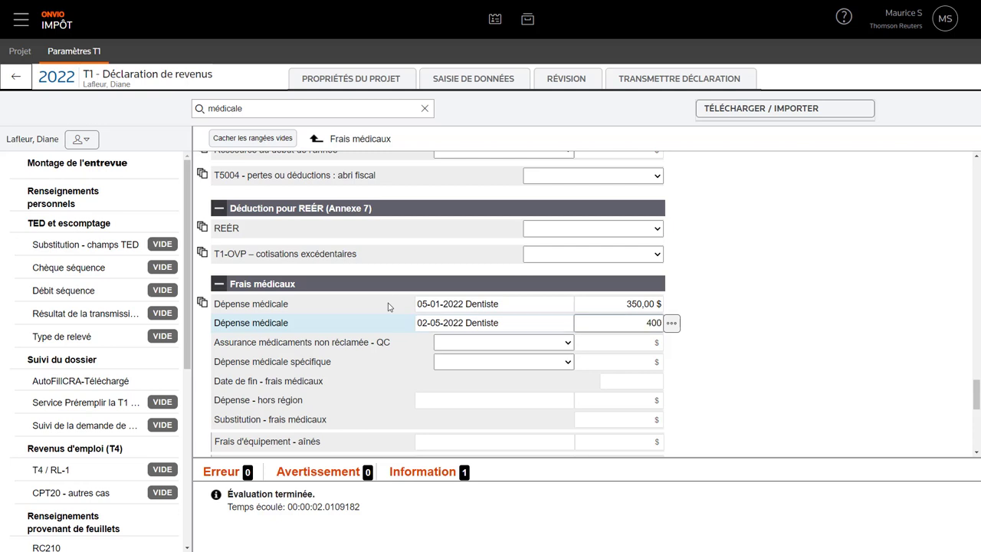
# - Add a third dentist expense row of 800 $ dated 25-07-2022
pyautogui.click(672, 323)
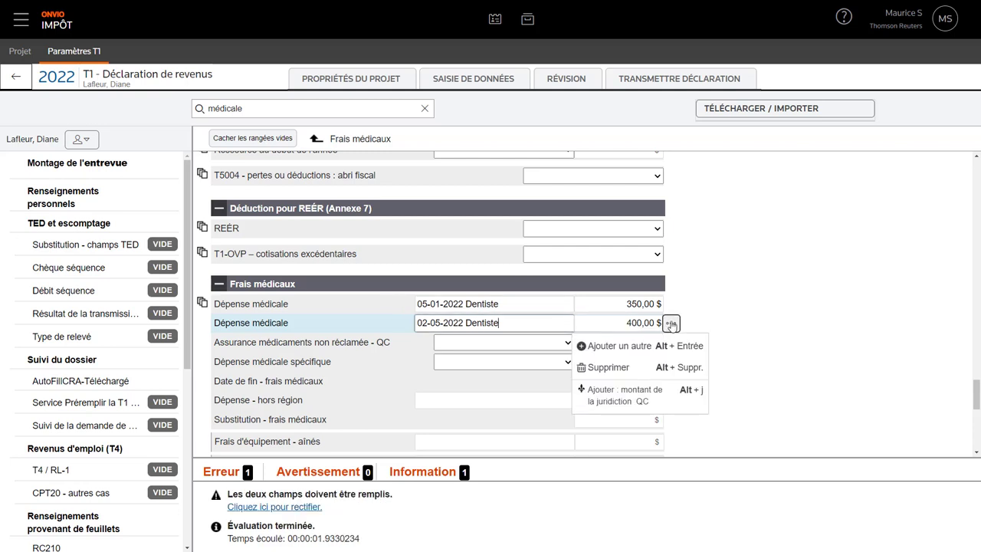
pyautogui.click(617, 346)
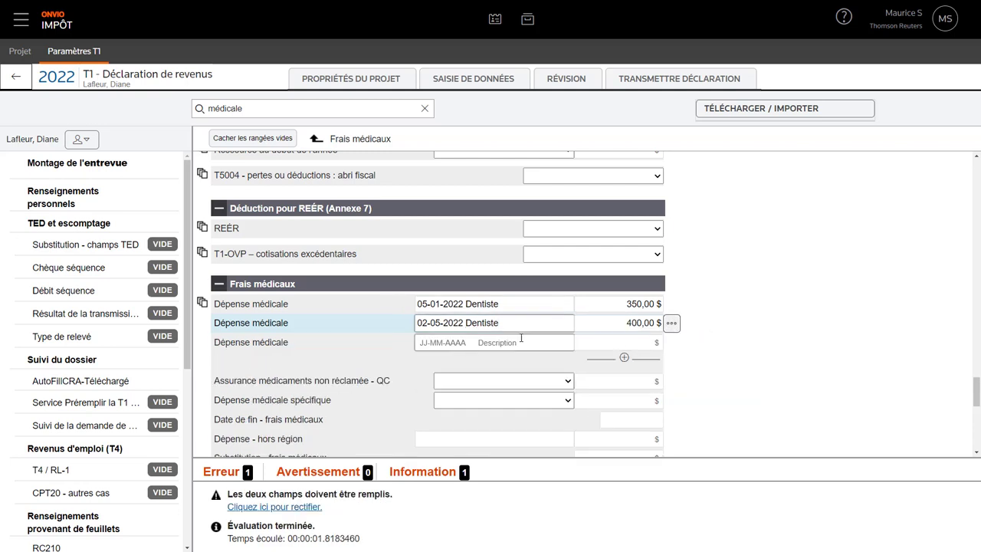
pyautogui.click(426, 344)
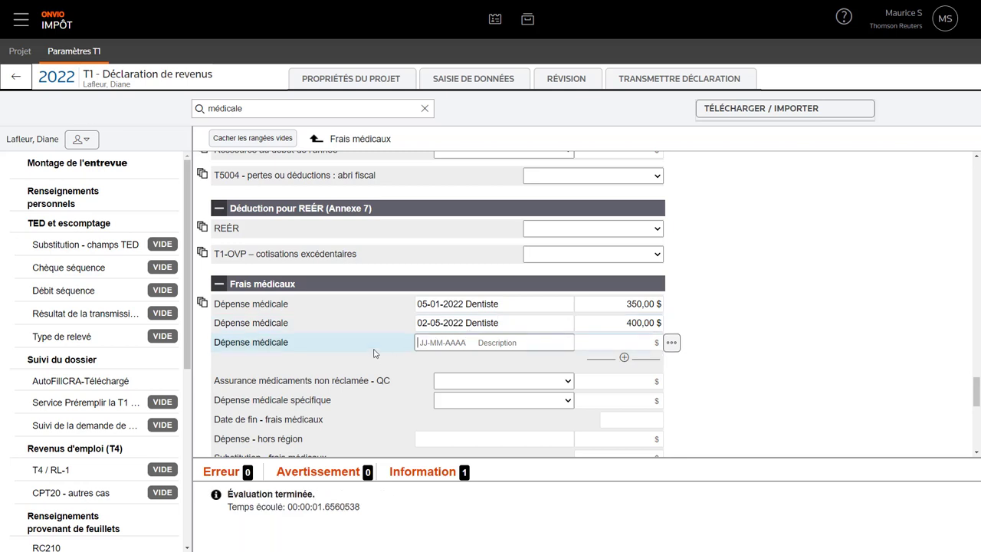
pyautogui.write('25-07-2')
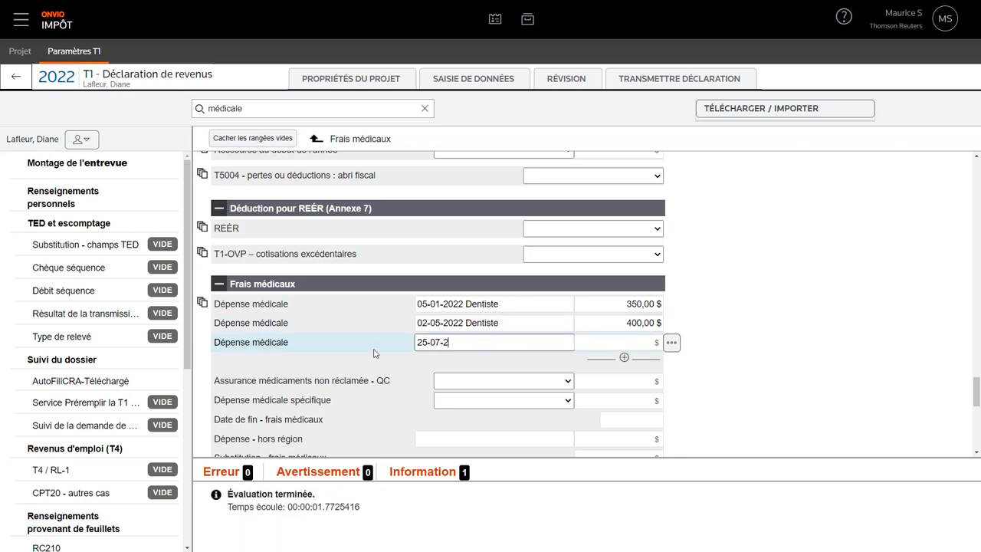
pyautogui.write('022 Dentiste')
pyautogui.press('Tab')
pyautogui.write('800')
pyautogui.press('Tab')
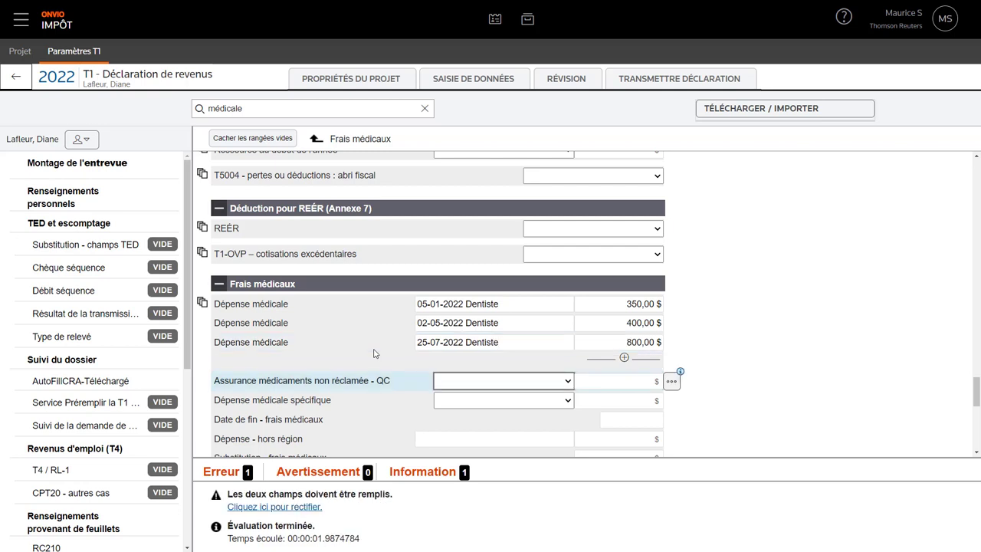
pyautogui.click(370, 344)
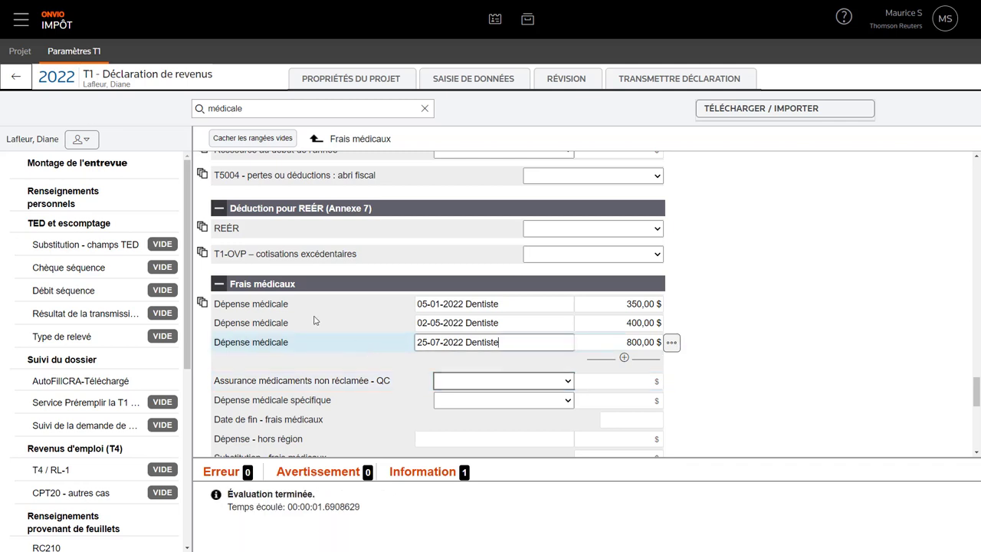
pyautogui.click(81, 139)
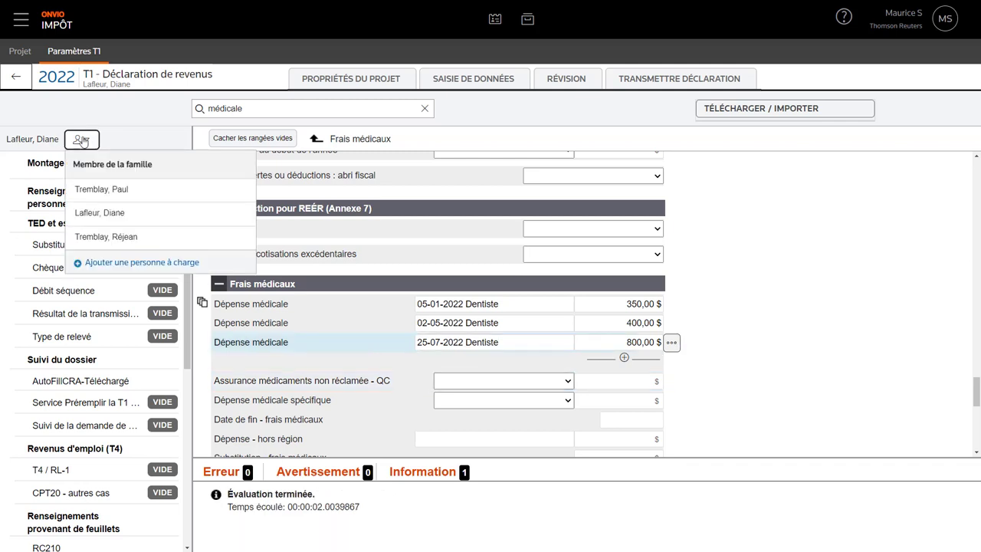
# - Switch to the son's return and put the cursor in the form search field
pyautogui.click(84, 237)
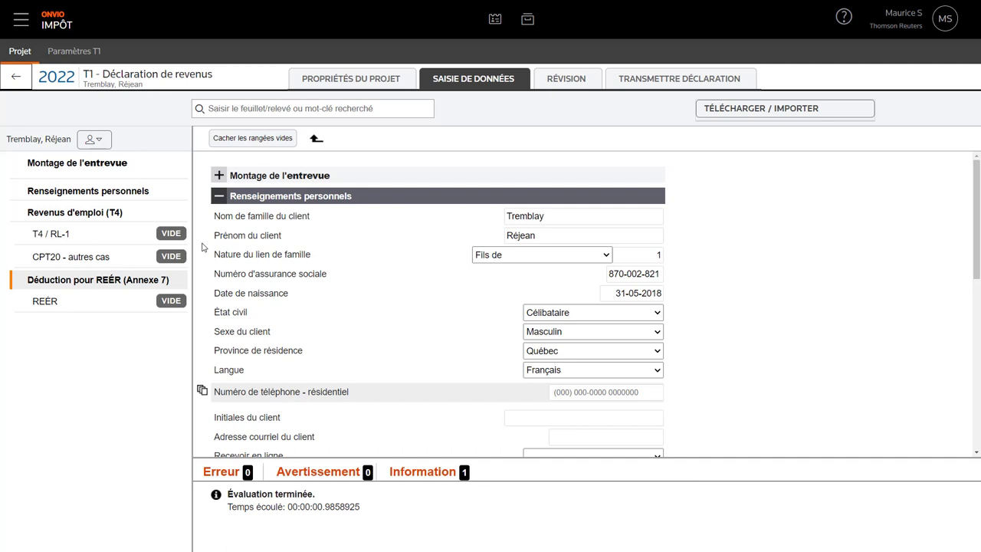
pyautogui.click(233, 108)
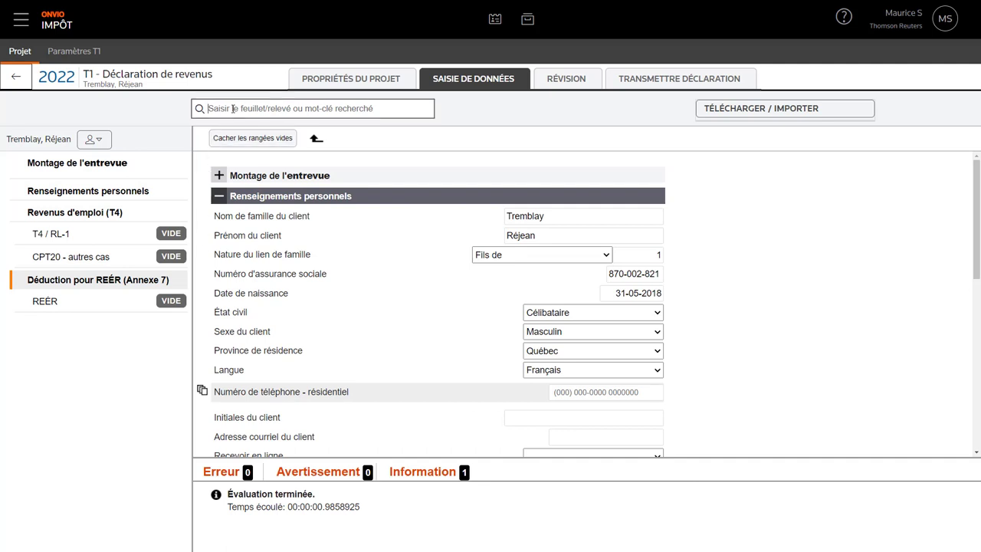
# - Add the Garde d'enfant form with 3 000 $ federal and 3000 $ Québec childcare fees
pyautogui.write('Garderie')
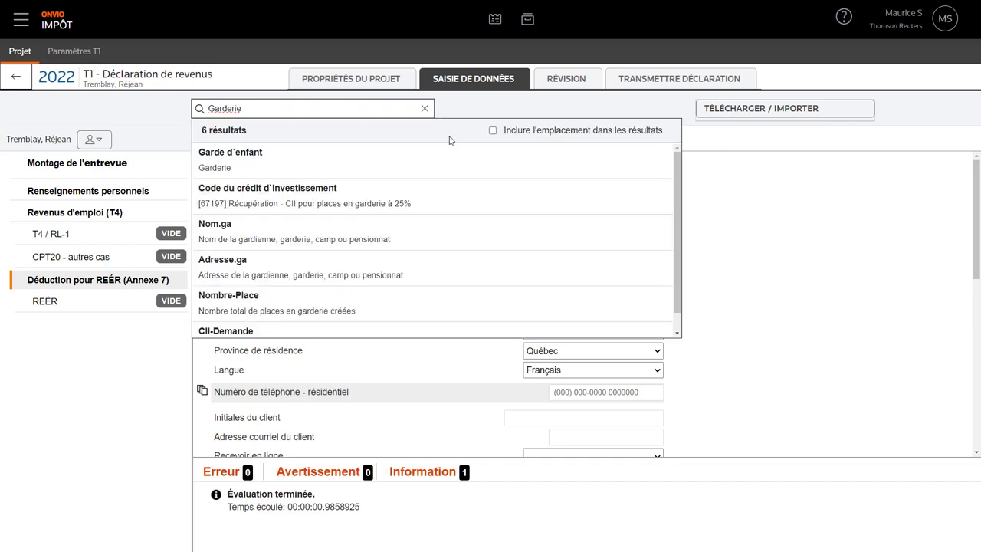
pyautogui.click(507, 135)
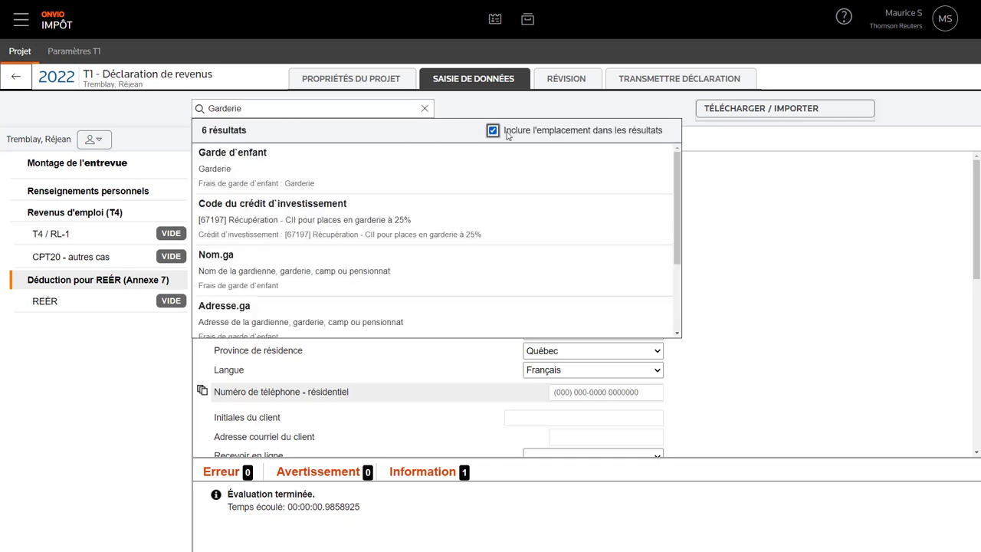
pyautogui.click(270, 158)
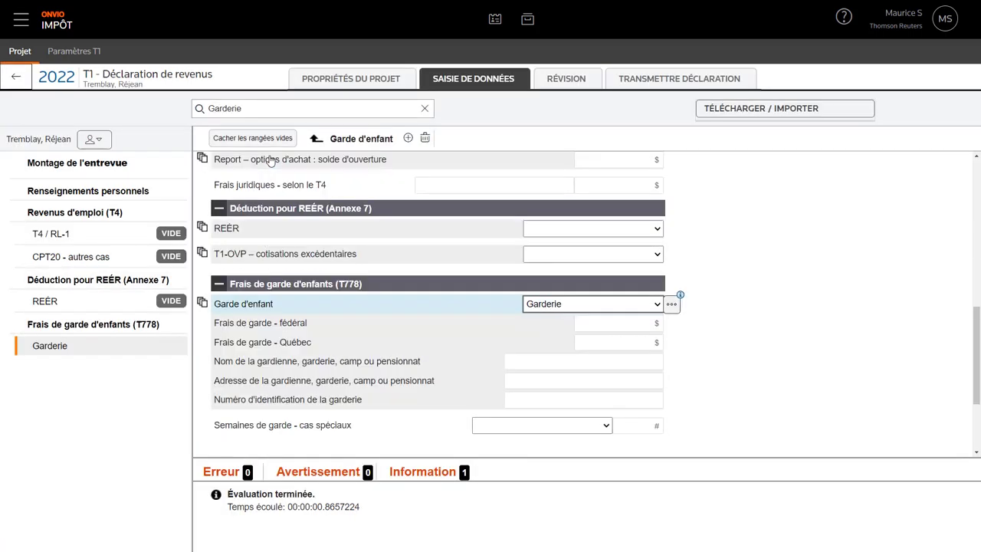
pyautogui.click(579, 324)
pyautogui.write('3 000')
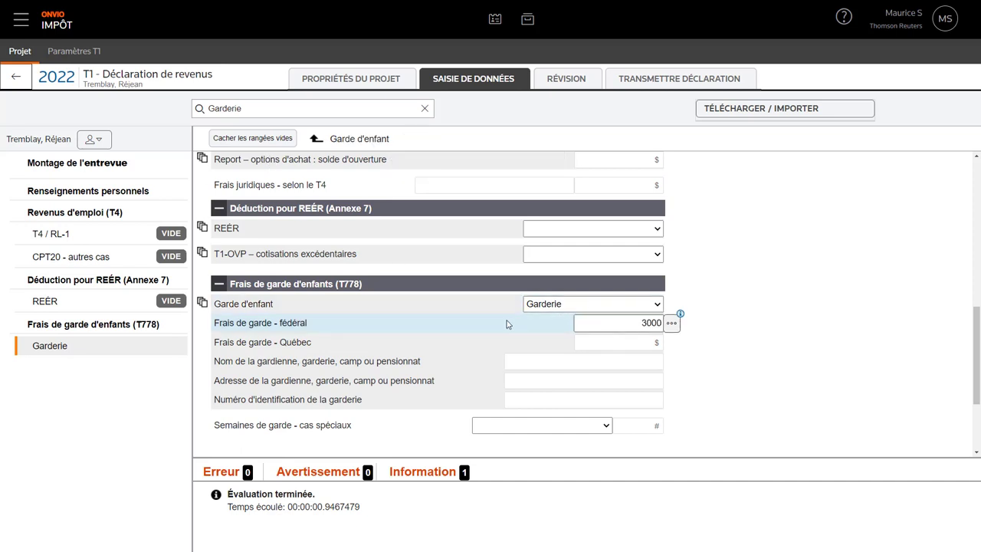
pyautogui.press('Tab')
pyautogui.write('3000')
pyautogui.press('Tab')
# - Name the provider Garderie Soleil with its address and ID number, then review the son's report
pyautogui.write('Ga')
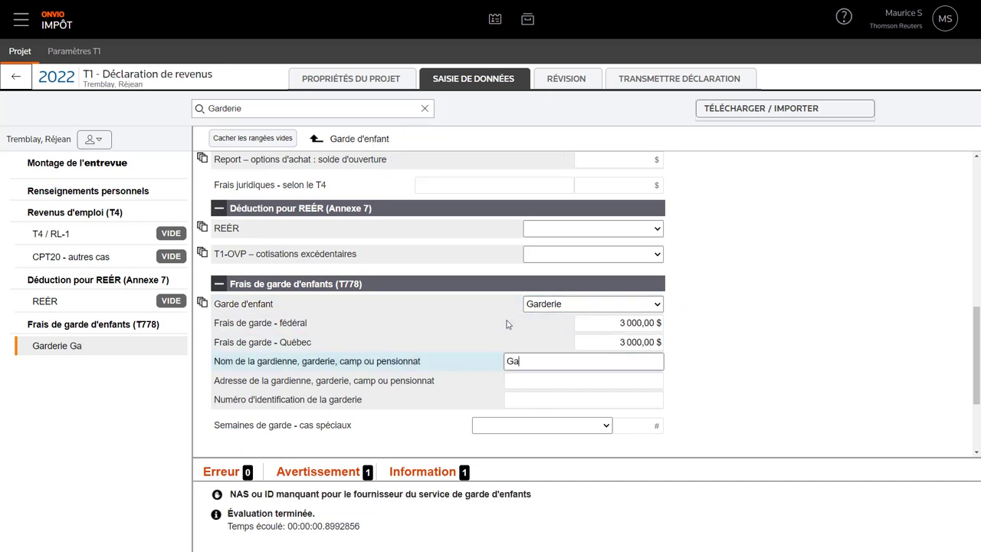
pyautogui.write('rderie Sol')
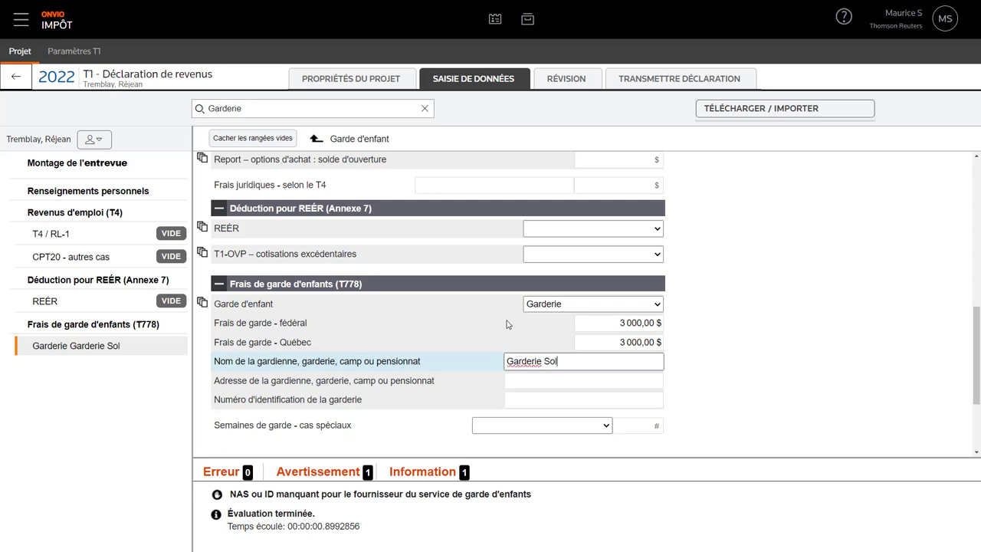
pyautogui.write('eil')
pyautogui.press('Tab')
pyautogui.write('10 rue POrr')
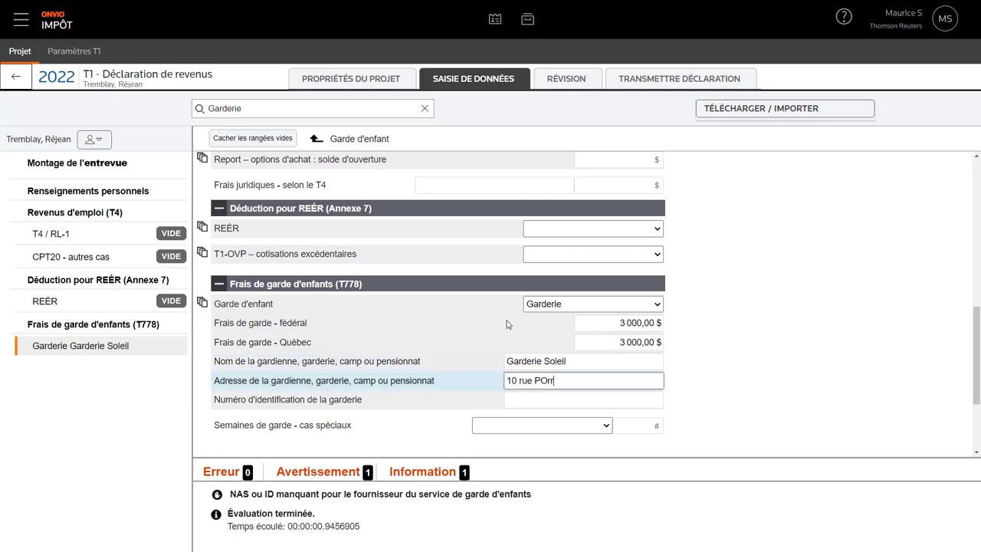
pyautogui.press('BackSpace')
pyautogui.press('BackSpace')
pyautogui.press('BackSpace')
pyautogui.write('rincipale')
pyautogui.press('Tab')
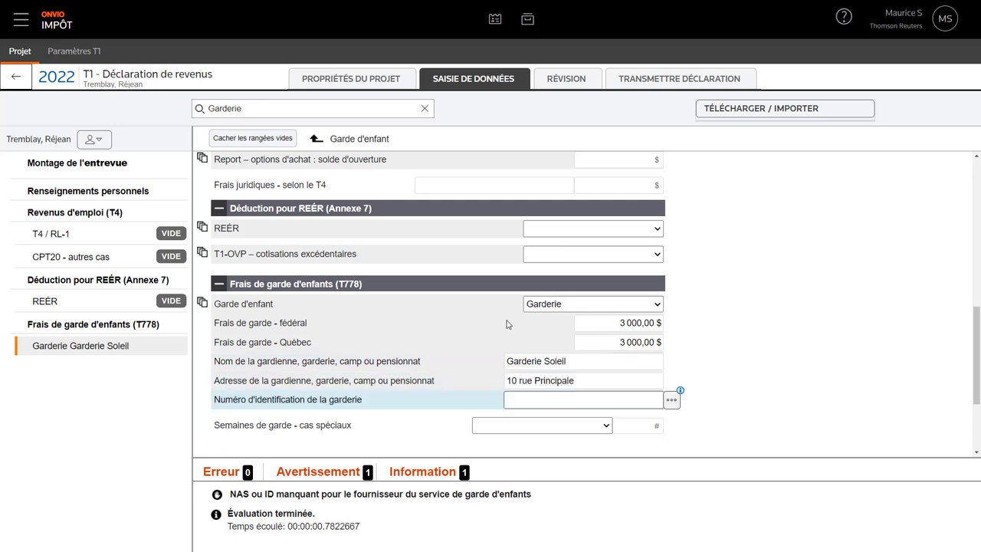
pyautogui.write('1111-1111')
pyautogui.press('Tab')
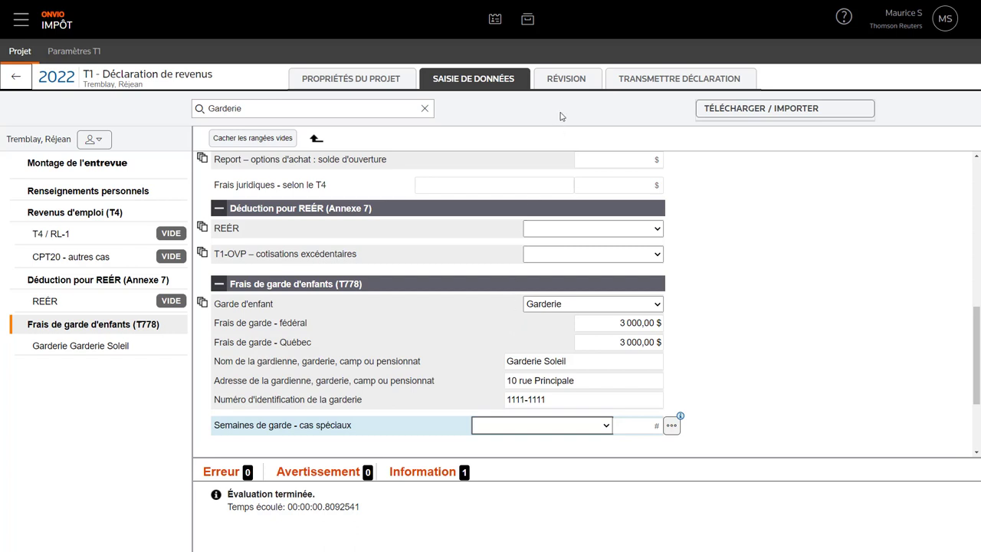
pyautogui.click(569, 81)
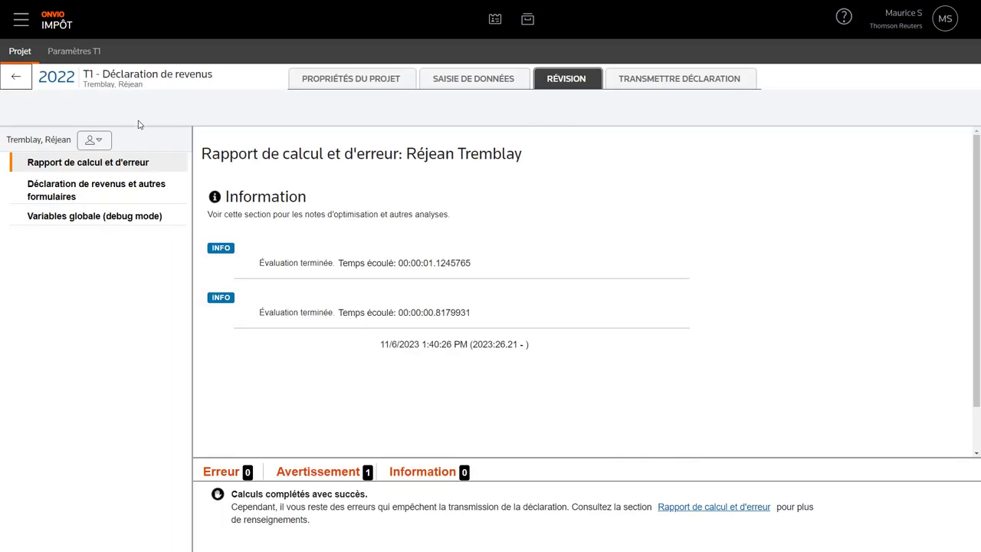
# - Check the spouse's report, then switch to the head of family's report showing the Québec balance-owing warning
pyautogui.click(99, 142)
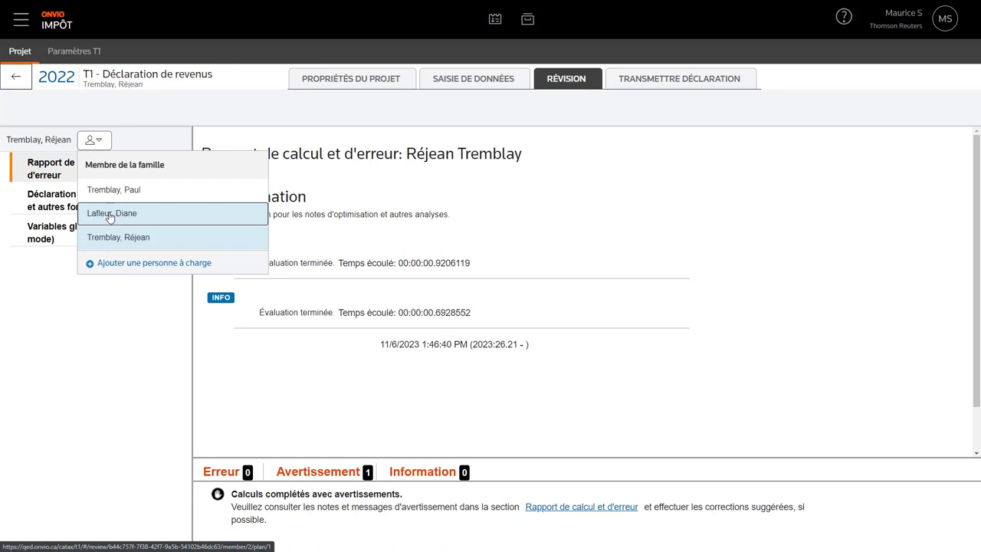
pyautogui.click(110, 216)
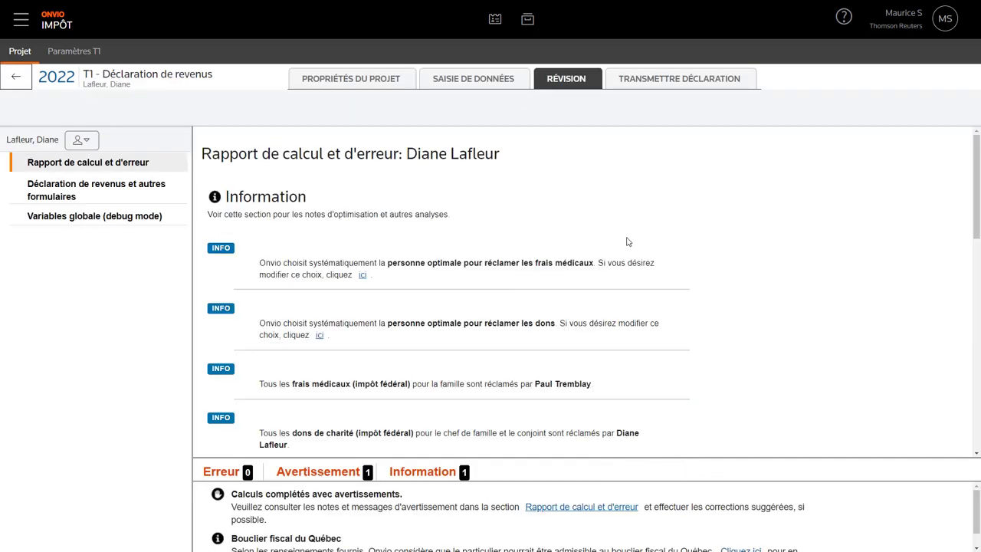
pyautogui.scroll(-2, 627, 242)
pyautogui.scroll(-6, 628, 241)
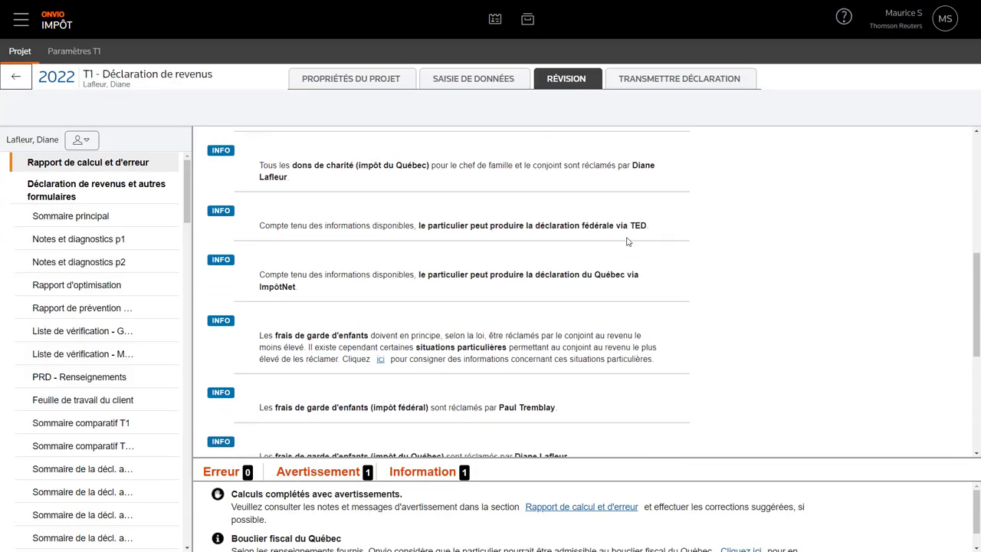
pyautogui.scroll(8, 627, 241)
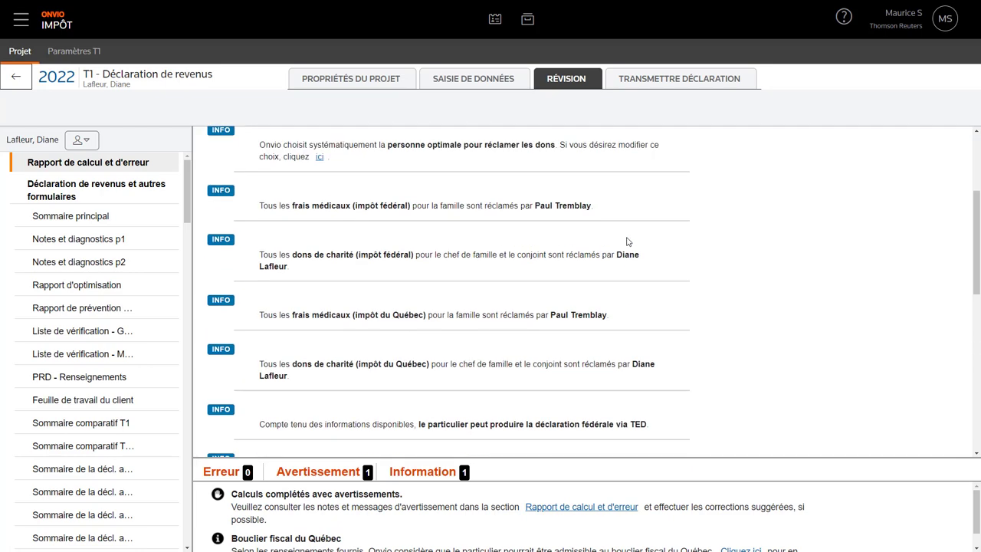
pyautogui.click(82, 139)
pyautogui.click(89, 191)
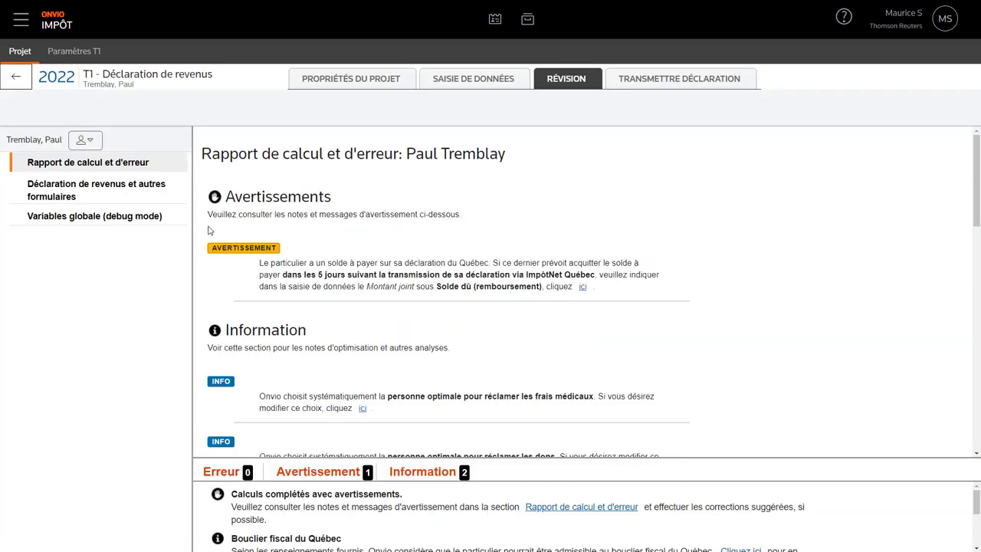
# - Scroll through the head of family's report and open TP1 Québec page 1
pyautogui.scroll(-5, 205, 294)
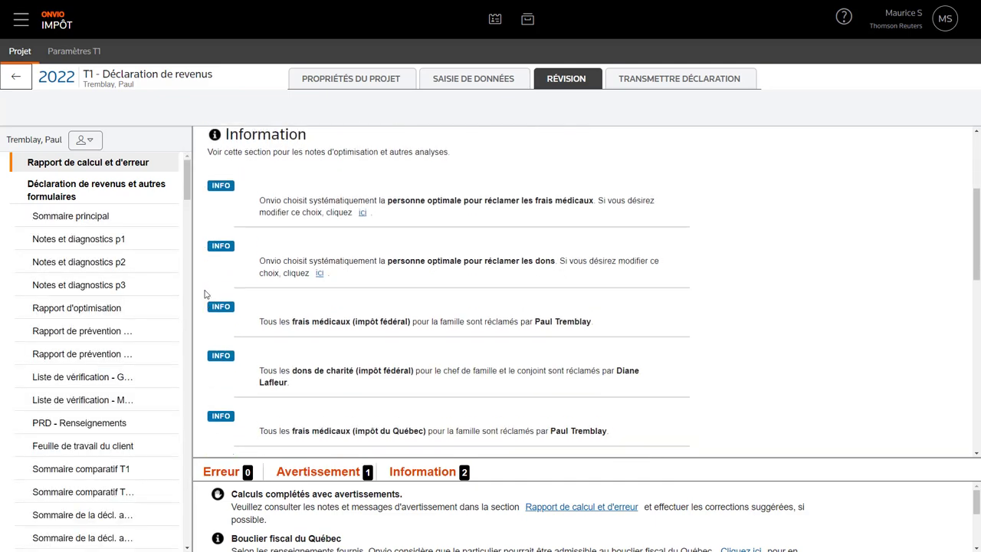
pyautogui.scroll(-5, 205, 294)
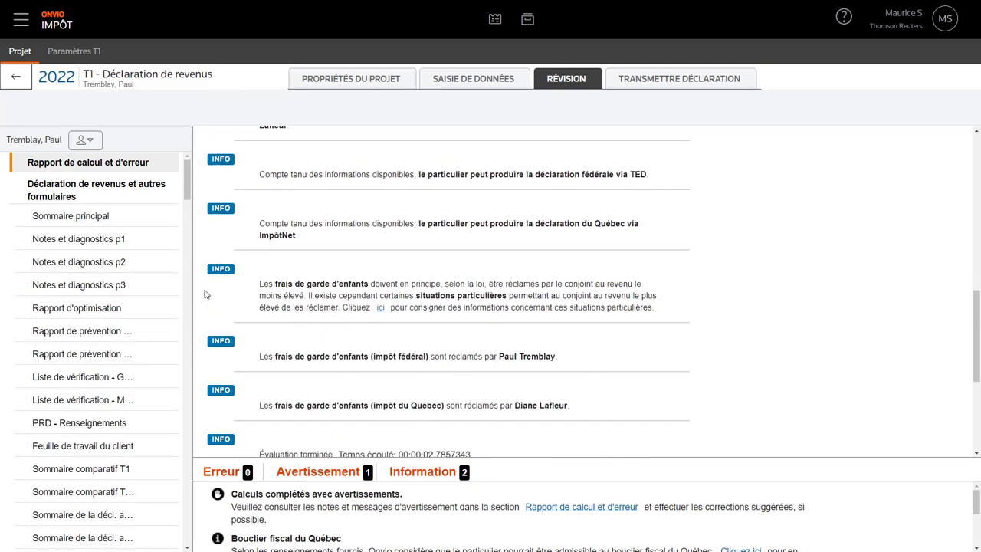
pyautogui.scroll(2, 205, 294)
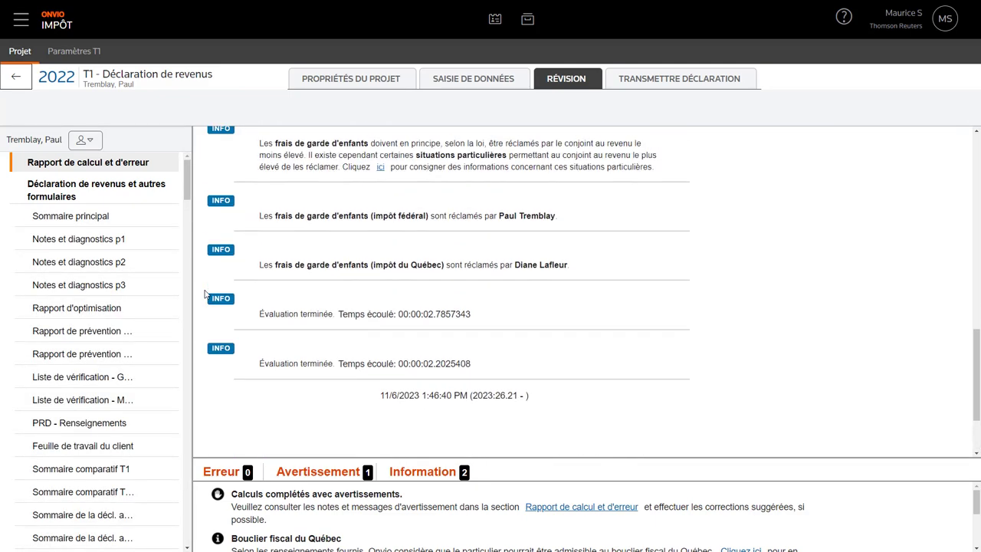
pyautogui.scroll(-5, 74, 301)
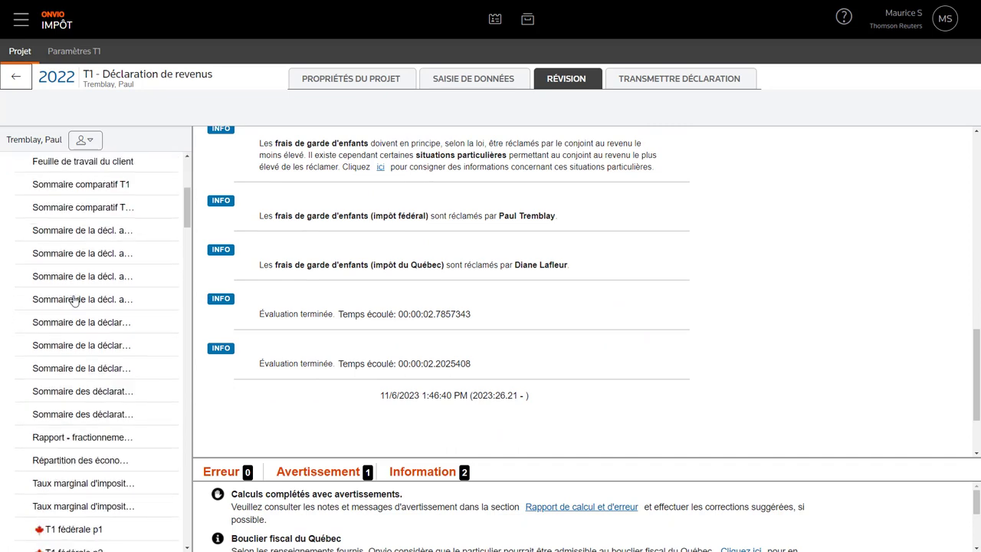
pyautogui.scroll(-8, 74, 301)
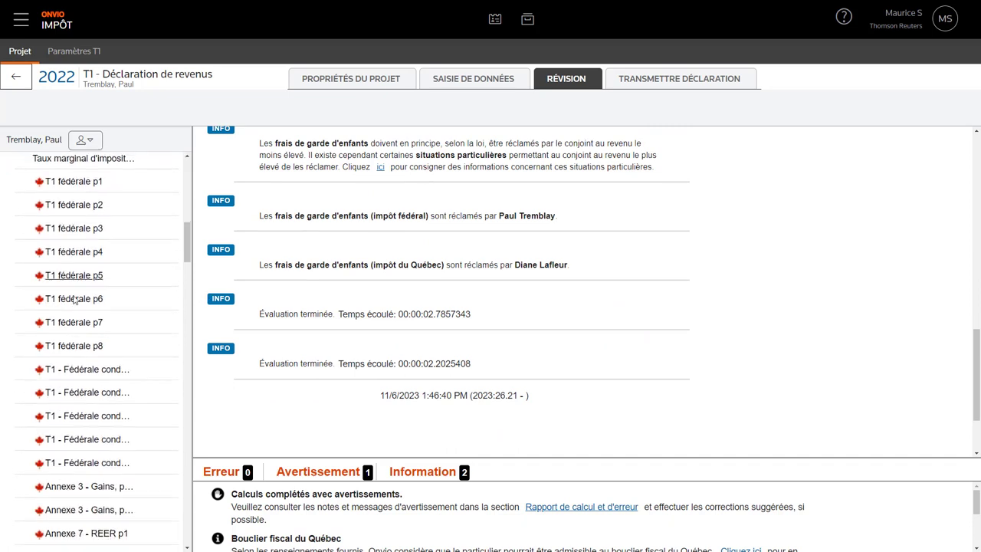
pyautogui.scroll(-8, 74, 299)
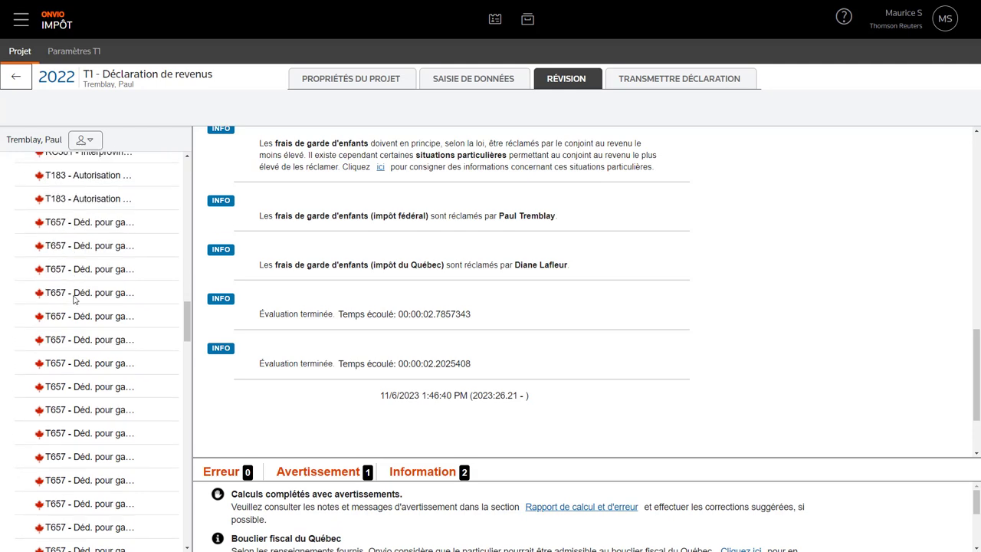
pyautogui.scroll(-8, 75, 299)
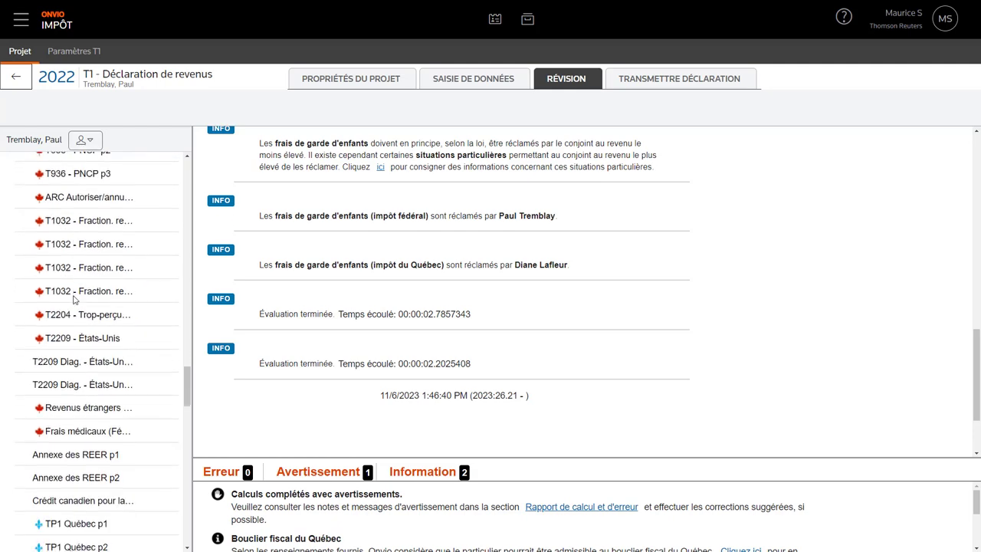
pyautogui.scroll(-5, 75, 301)
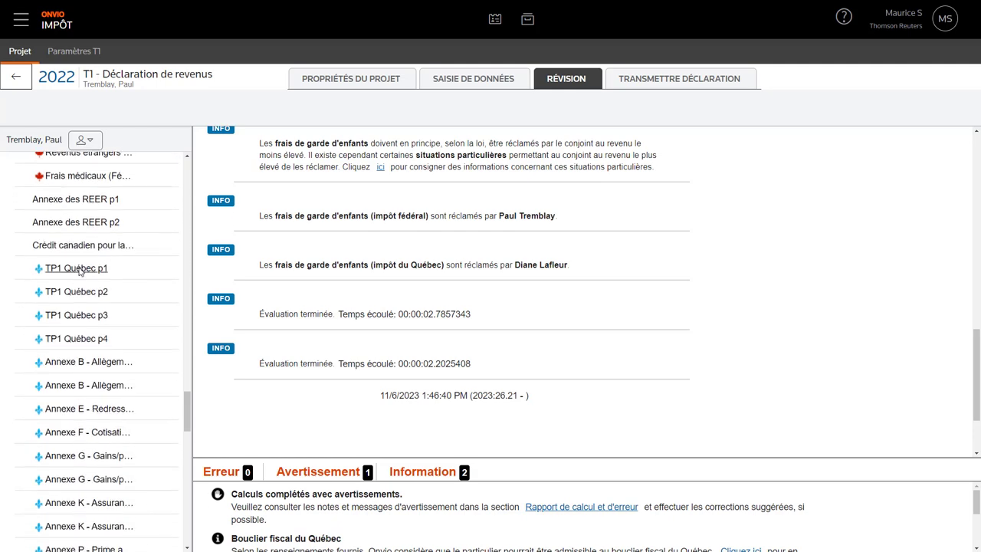
pyautogui.click(79, 269)
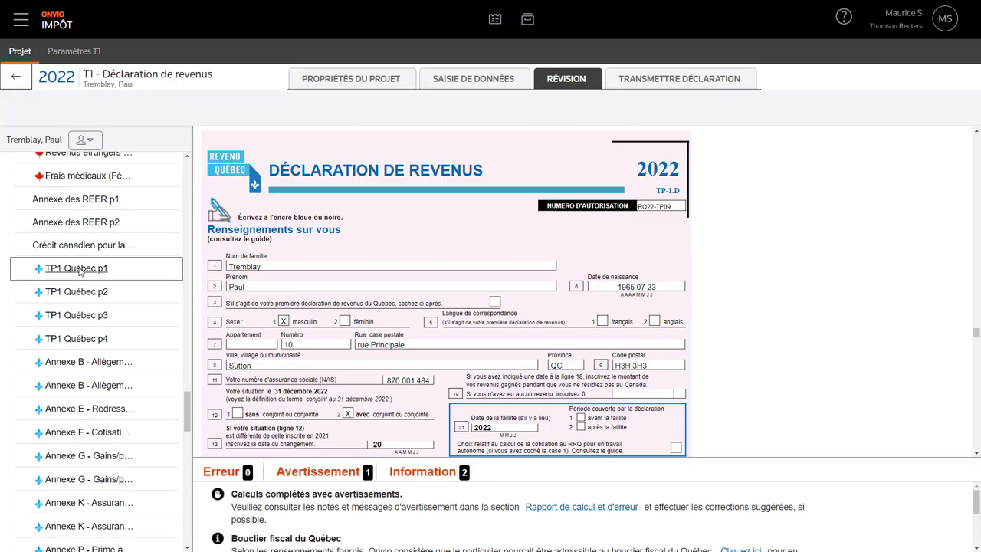
# - Review the 898,16 $ balance owing on TP-1 page 4, then bring up the transmission status
pyautogui.click(81, 338)
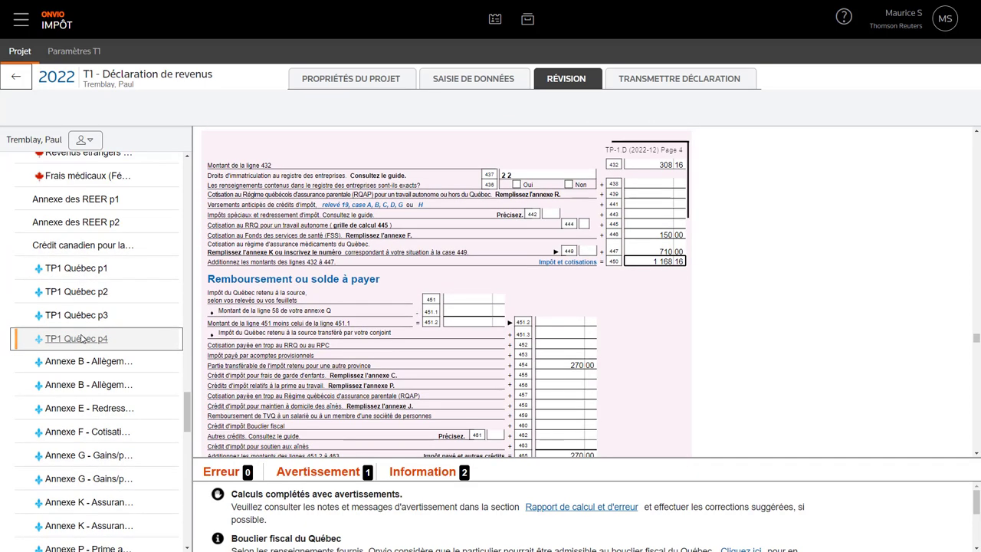
pyautogui.scroll(-4, 269, 317)
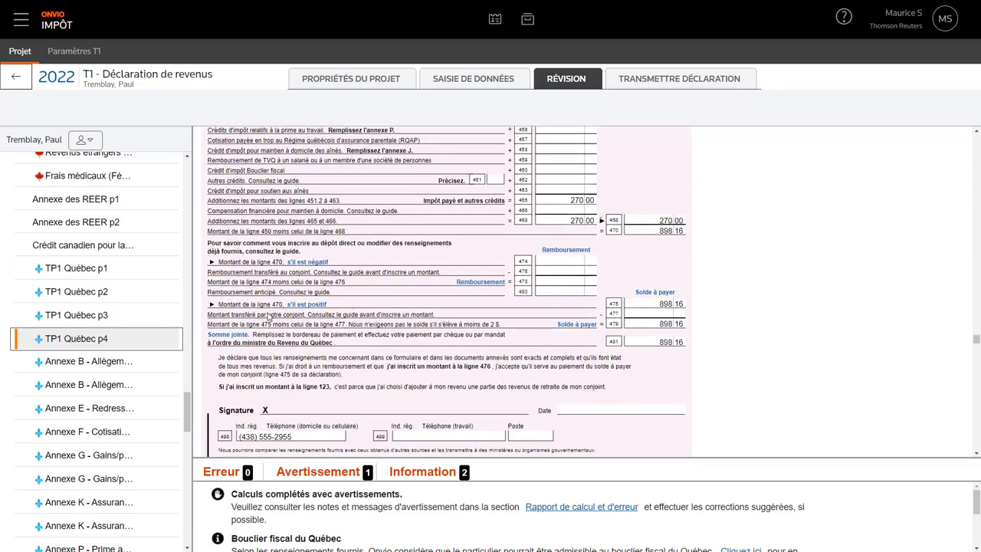
pyautogui.scroll(-3, 268, 317)
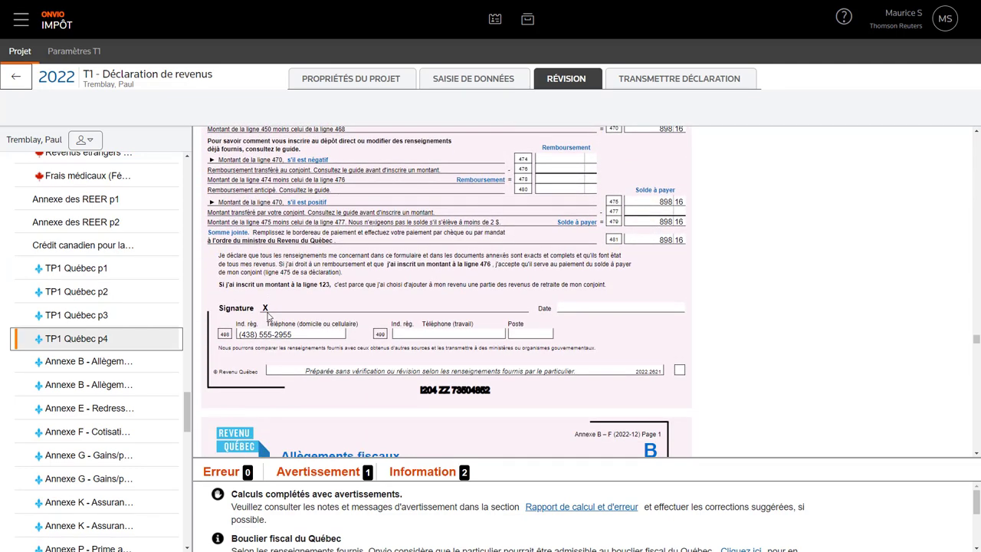
pyautogui.click(652, 80)
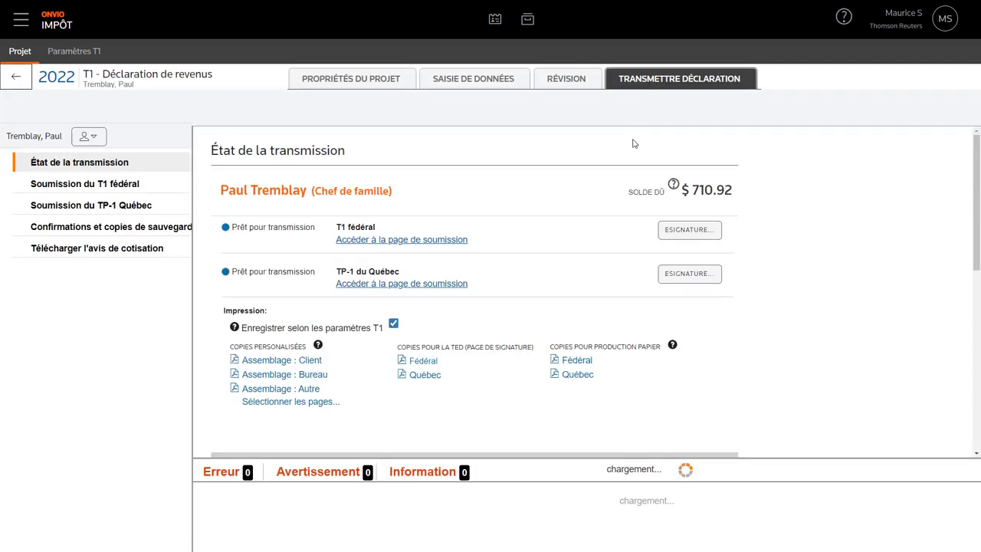
# - Send the e-signature request for the head of family's federal T1 return
pyautogui.click(690, 230)
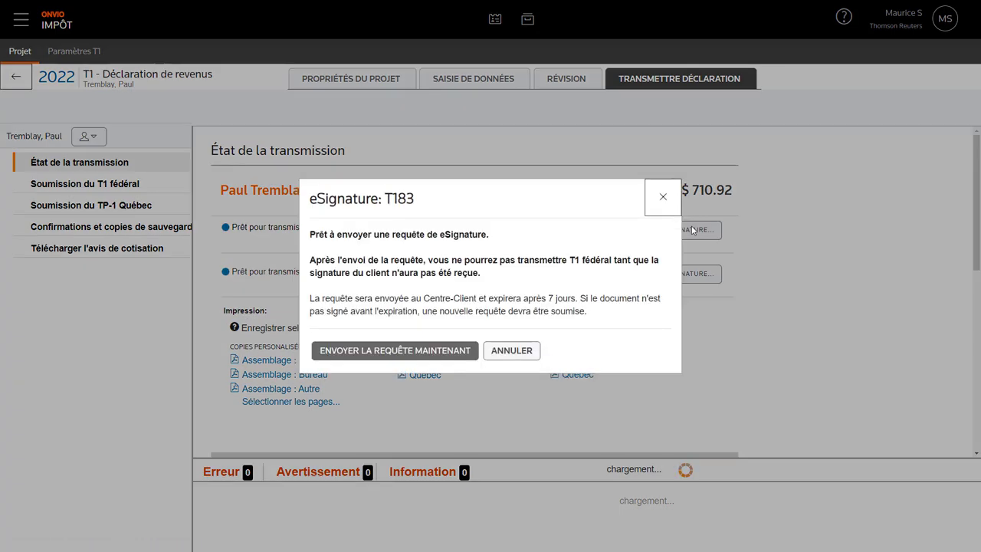
pyautogui.click(453, 352)
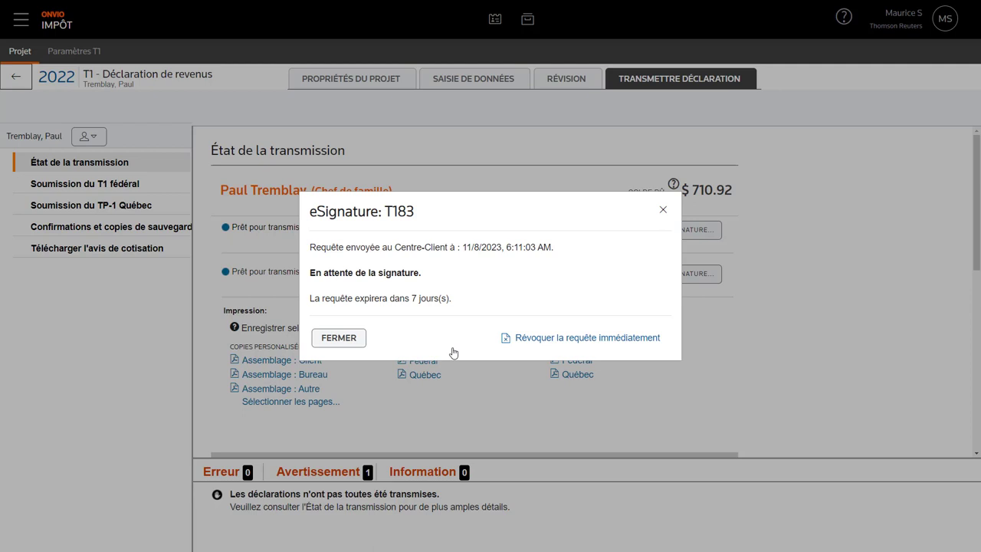
pyautogui.click(339, 338)
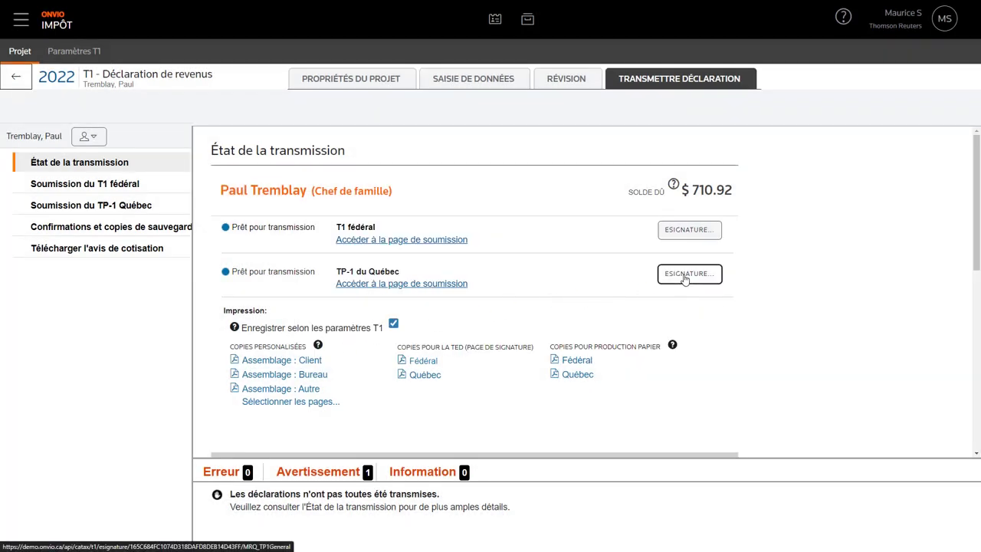
# - Send the Québec TP-1 e-signature request, check signature status, and return to transmission status
pyautogui.click(687, 276)
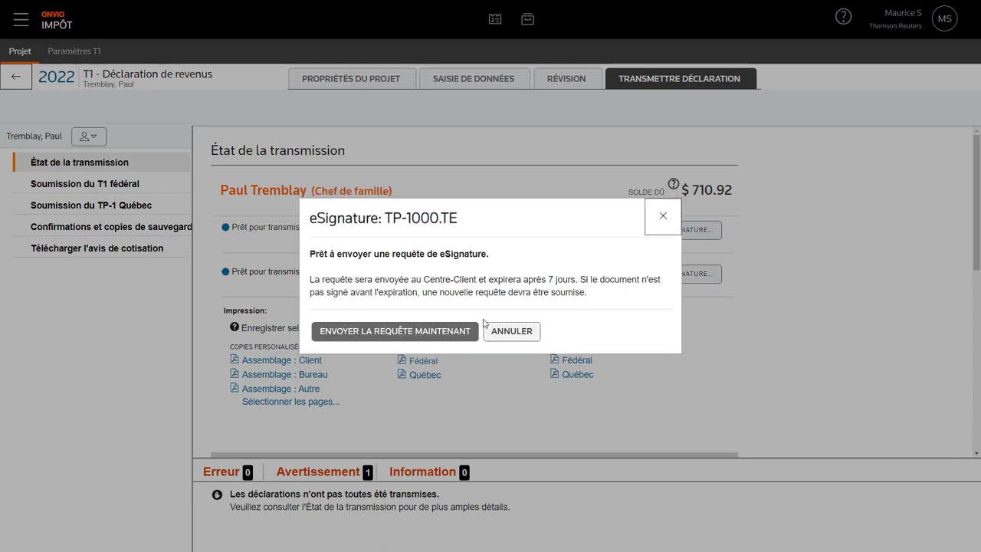
pyautogui.click(437, 333)
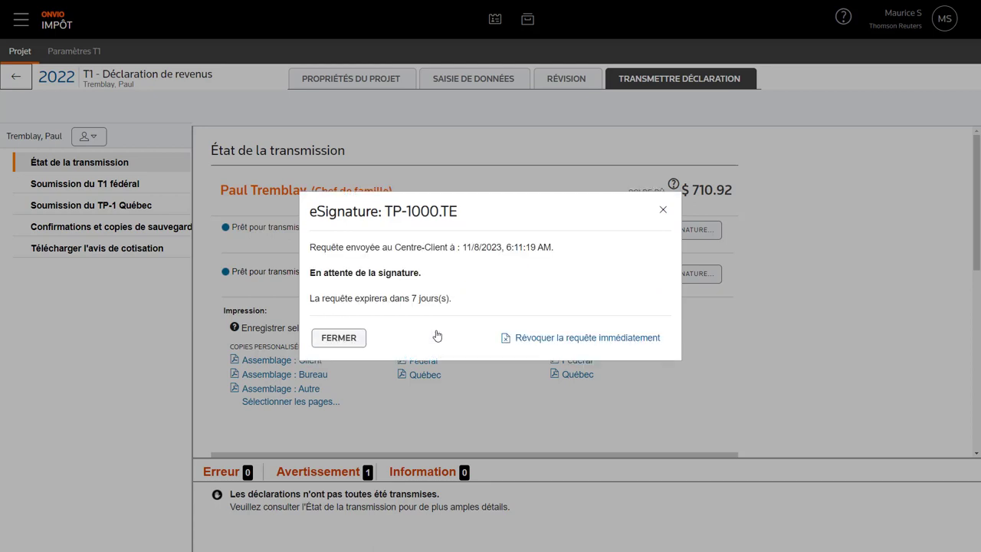
pyautogui.click(349, 342)
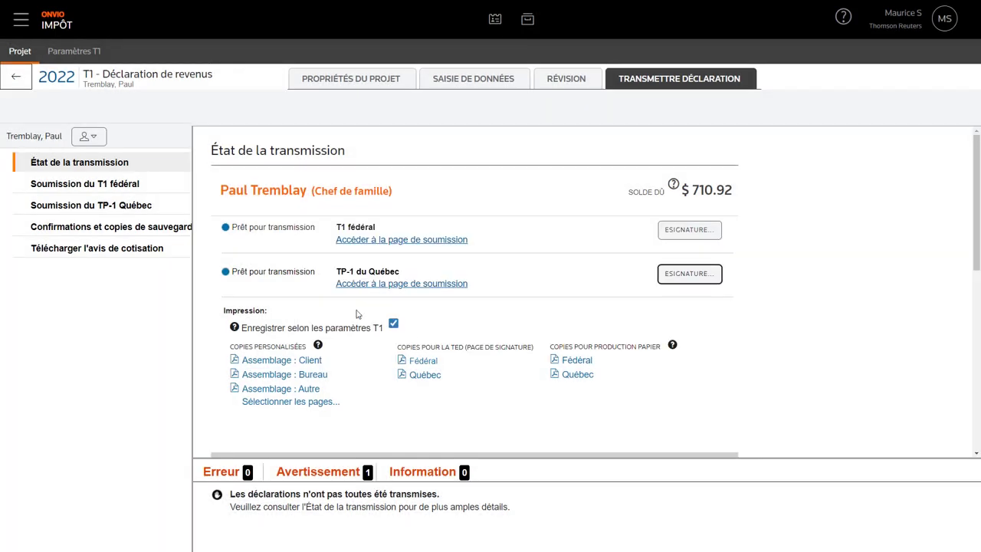
pyautogui.click(368, 82)
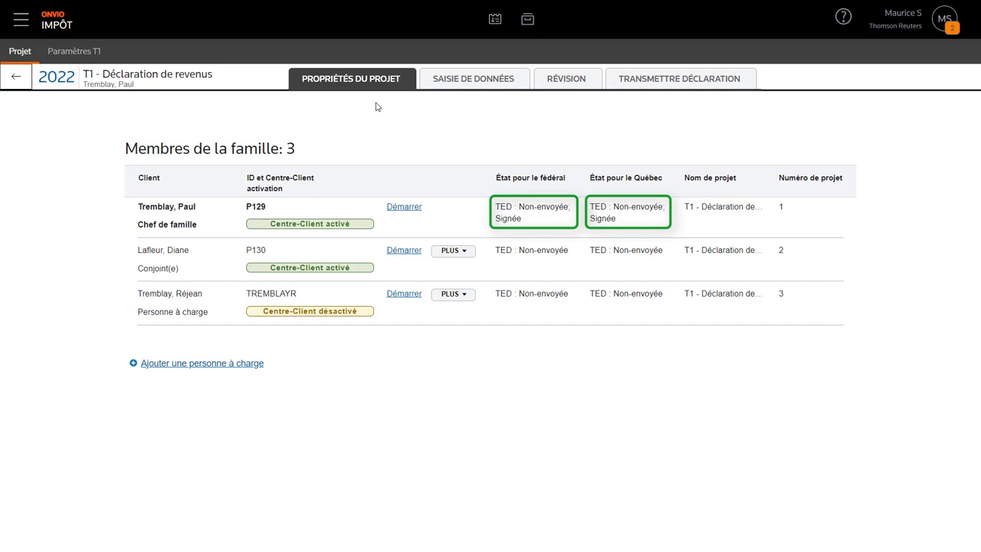
pyautogui.click(639, 83)
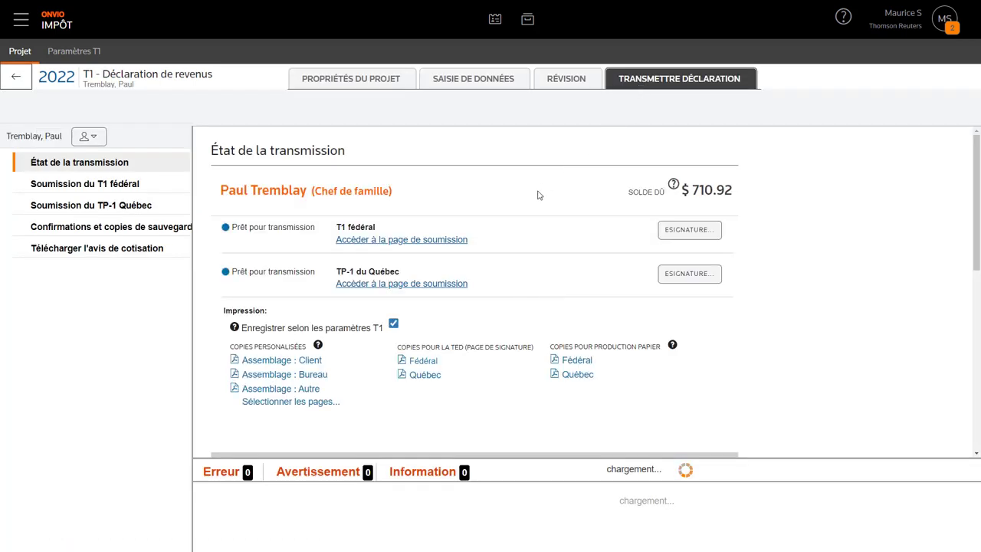
# - Transmit the head of family's federal T1 to the CRA and return to the status overview
pyautogui.click(440, 240)
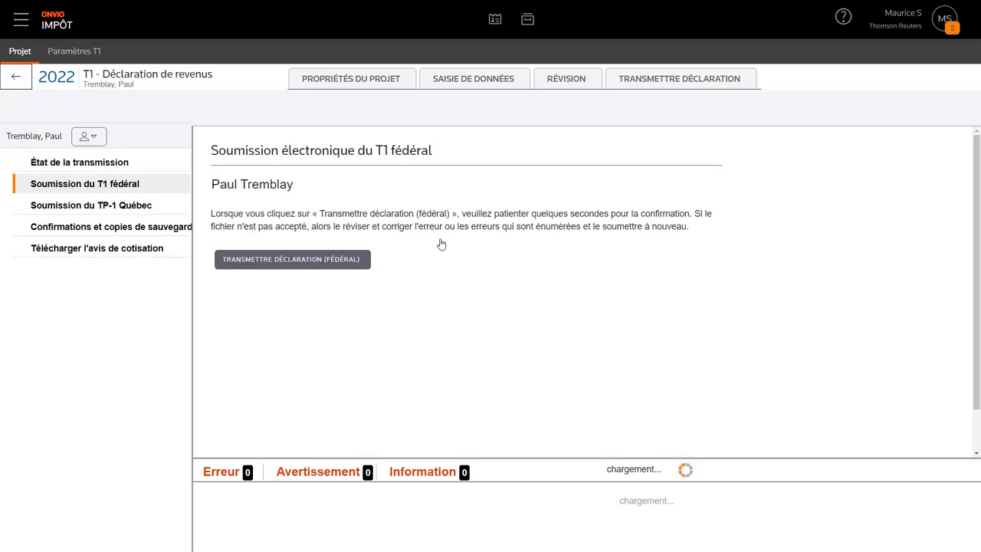
pyautogui.click(364, 259)
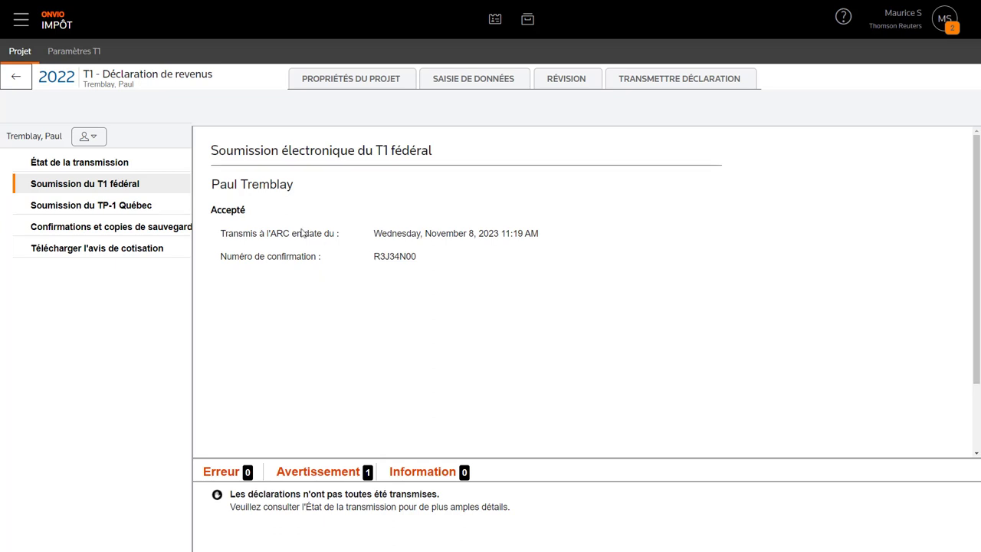
pyautogui.click(121, 162)
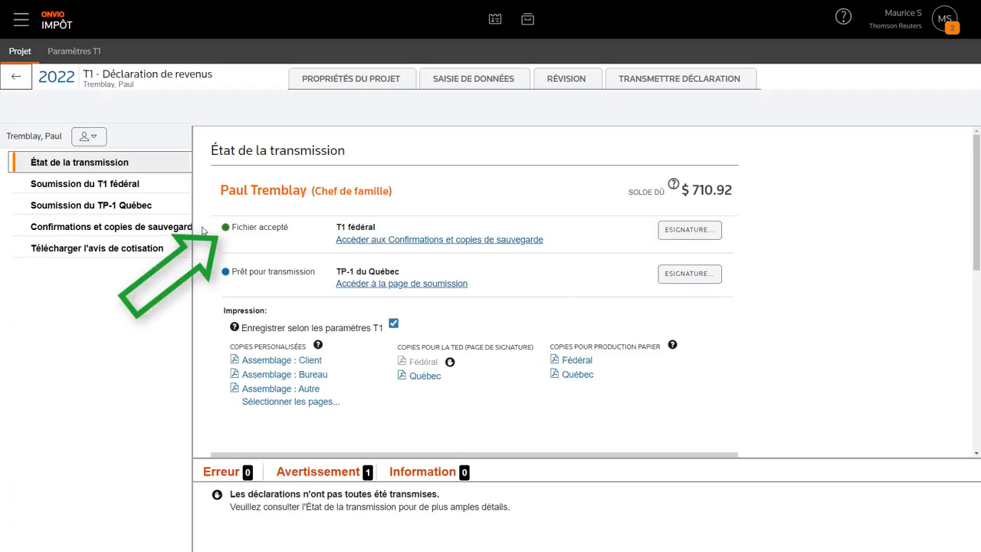
# - Transmit the head of family's Québec TP-1 to the MRQ and return to the status overview
pyautogui.click(393, 291)
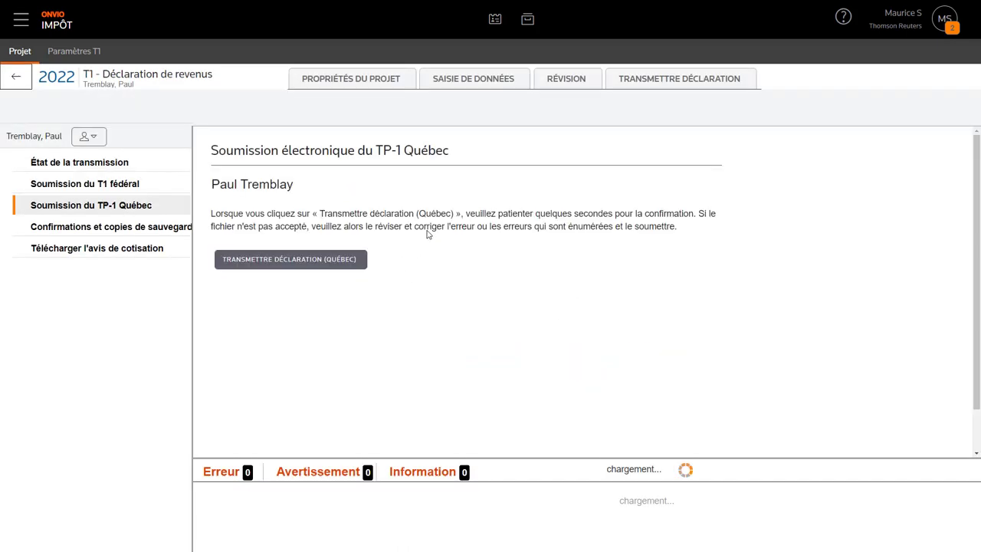
pyautogui.click(355, 260)
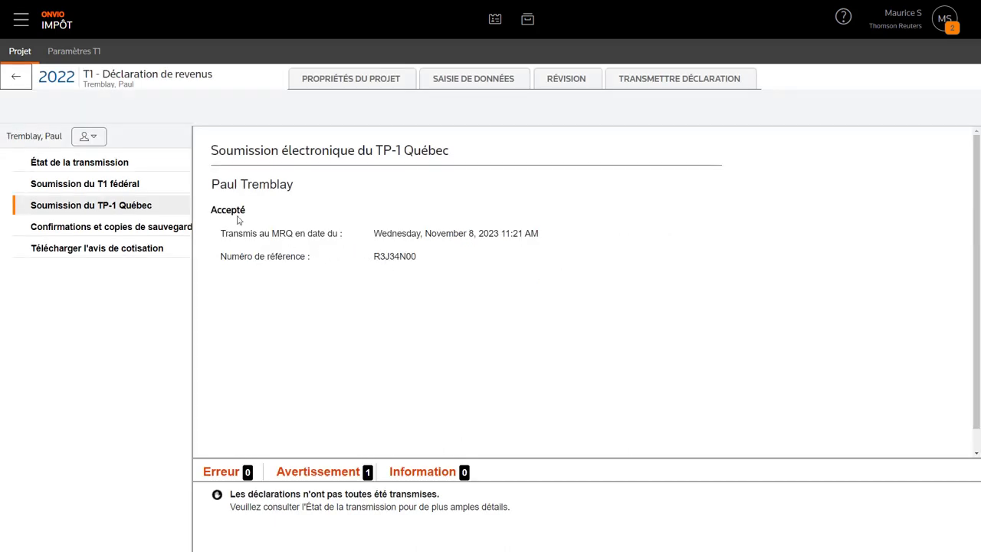
pyautogui.click(117, 163)
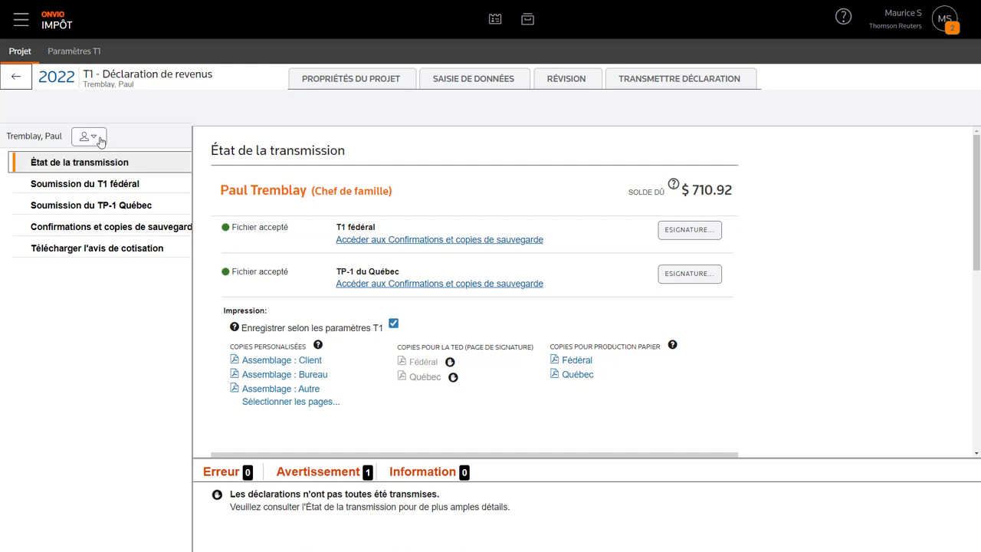
# - Switch to the spouse's return, transmit her federal T1, and check its transmission status
pyautogui.click(95, 138)
pyautogui.click(110, 209)
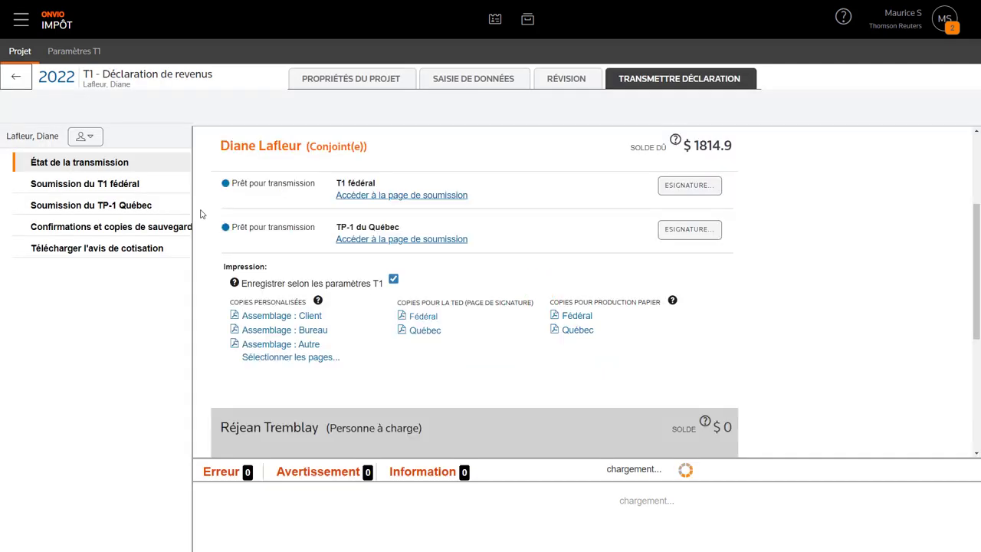
pyautogui.click(384, 197)
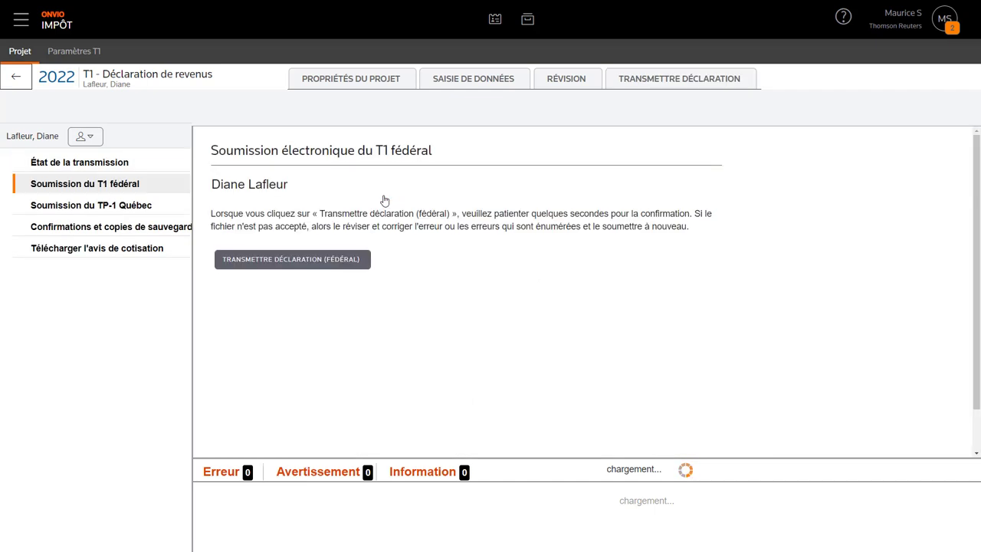
pyautogui.click(354, 261)
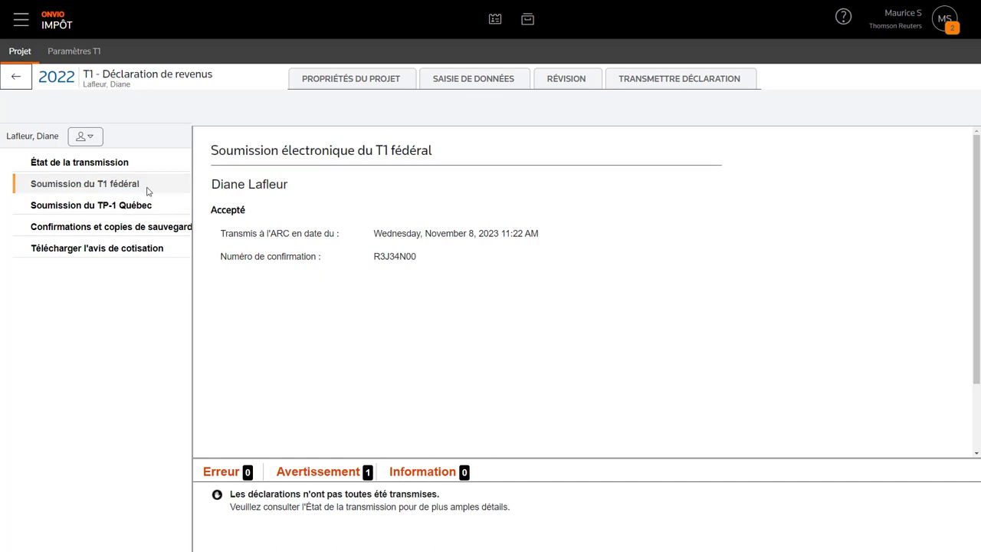
pyautogui.click(123, 167)
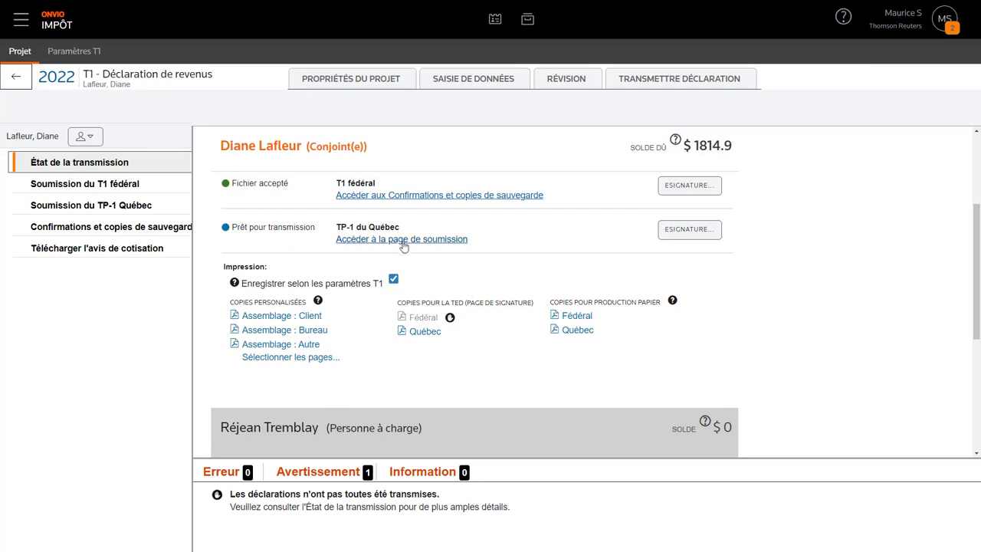
# - Transmit the spouse's Québec TP-1 return, then switch back to the head of family's return
pyautogui.click(427, 240)
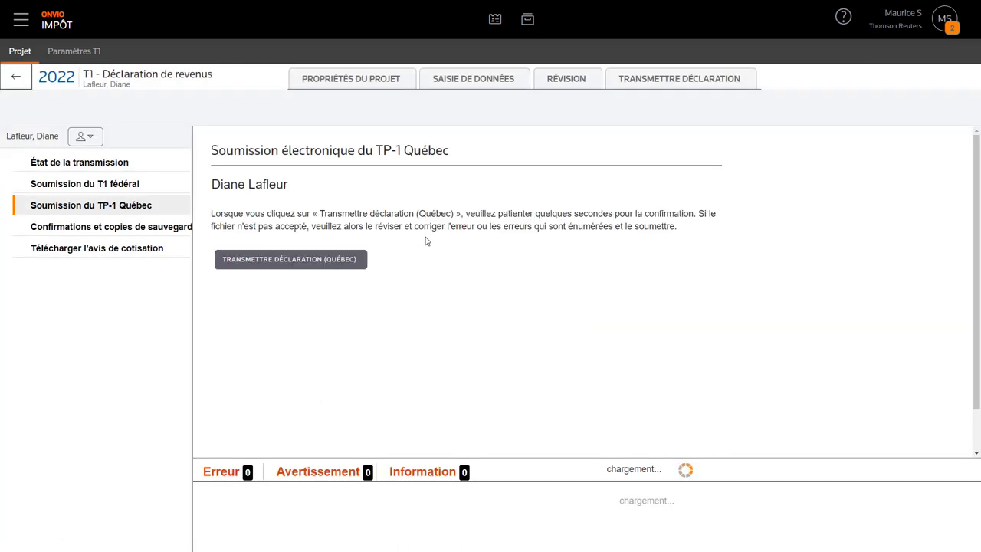
pyautogui.click(363, 260)
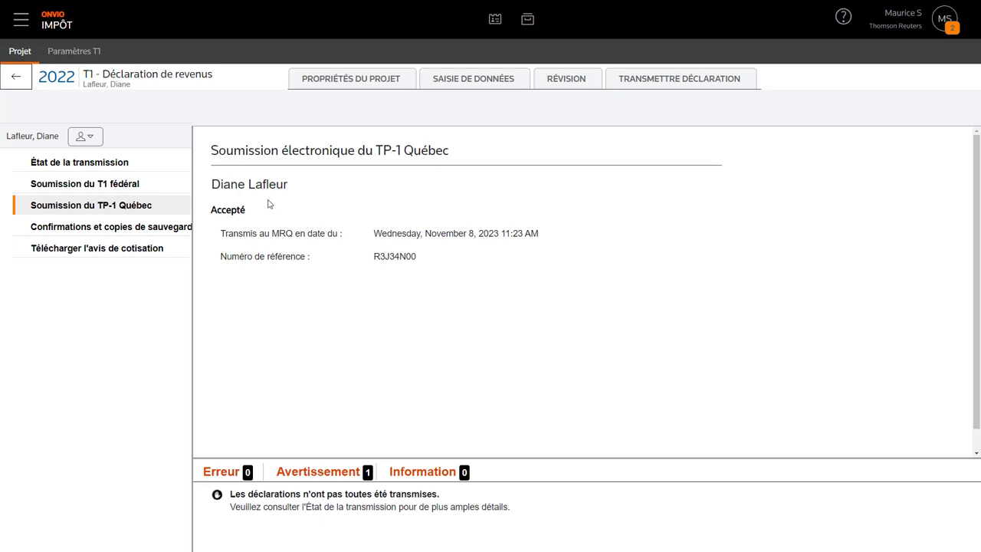
pyautogui.click(90, 163)
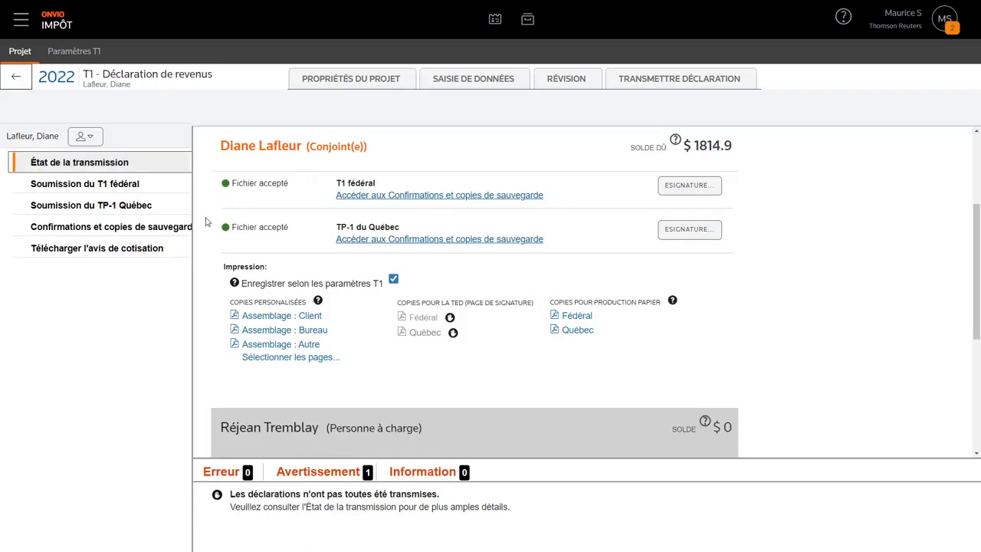
pyautogui.click(94, 143)
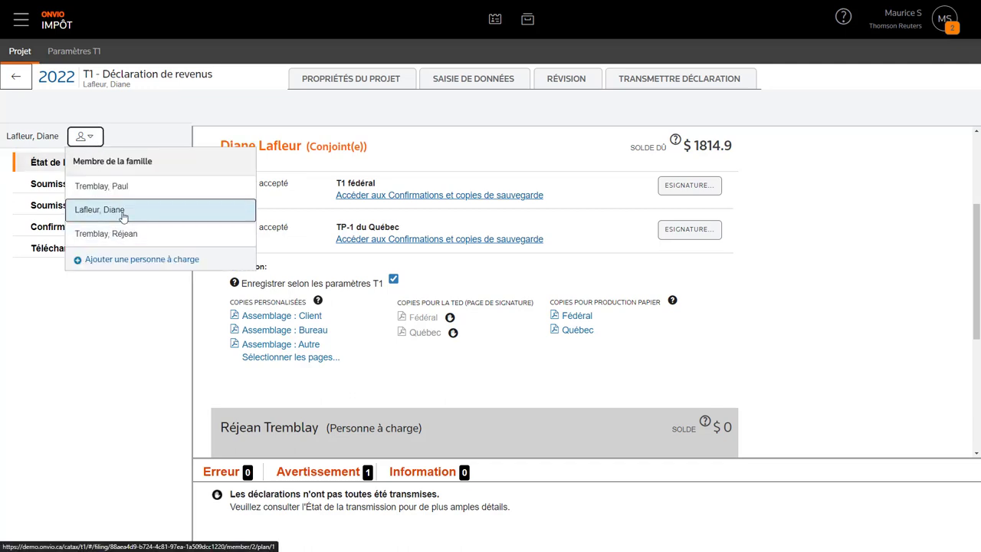
pyautogui.click(129, 189)
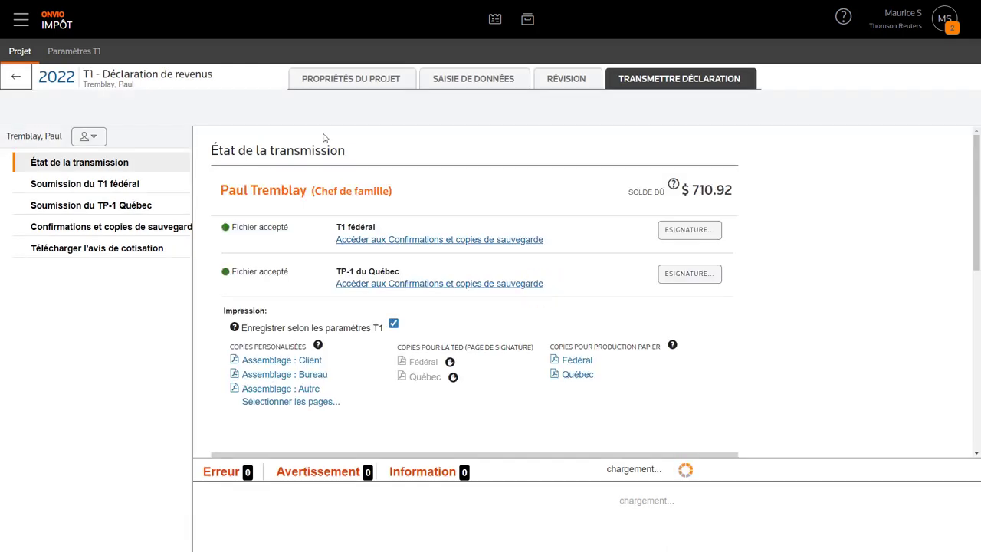
# - Open the federal backup PDF under T1 - Déclaration de revenus > Documents du préparateur > Copies de sauvegarde > Fédéral
pyautogui.click(526, 26)
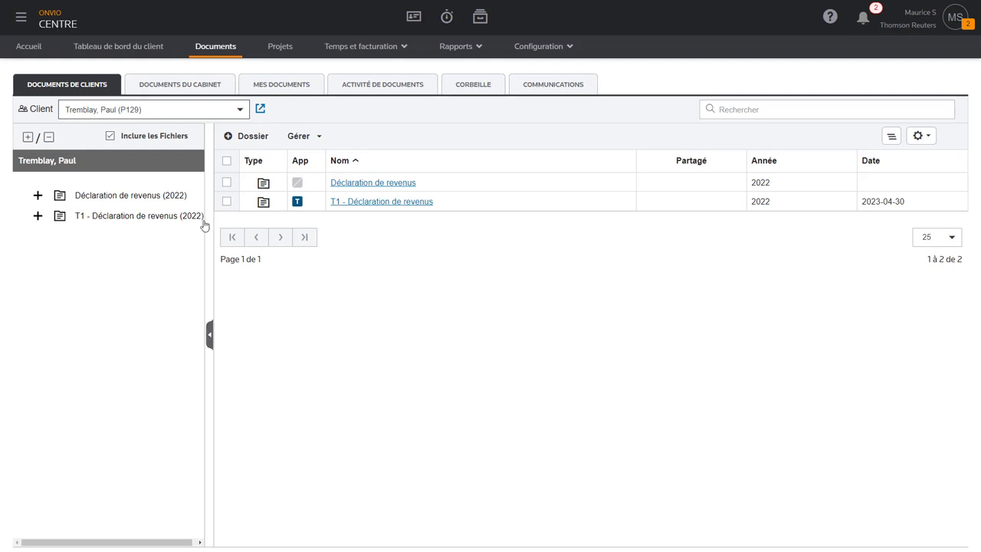
pyautogui.click(36, 216)
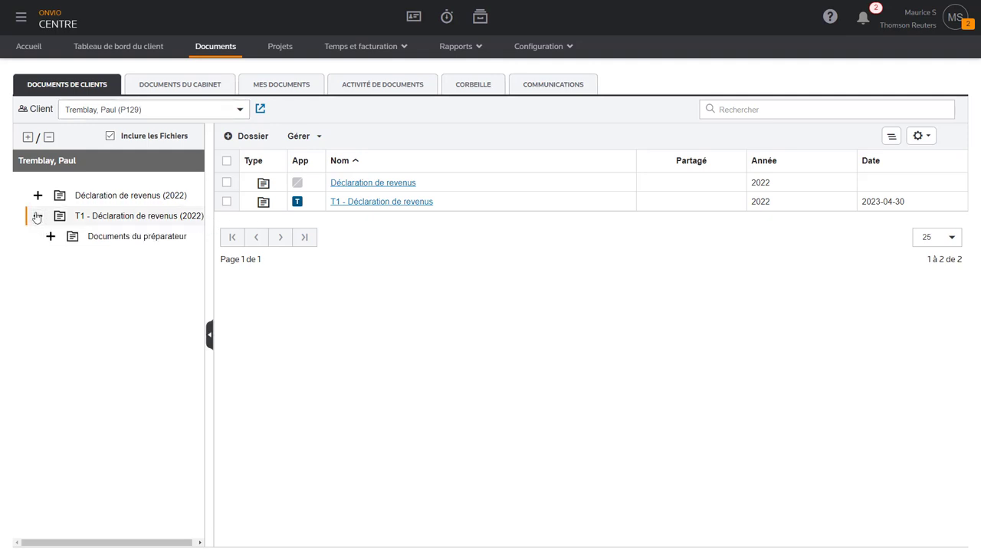
pyautogui.click(50, 236)
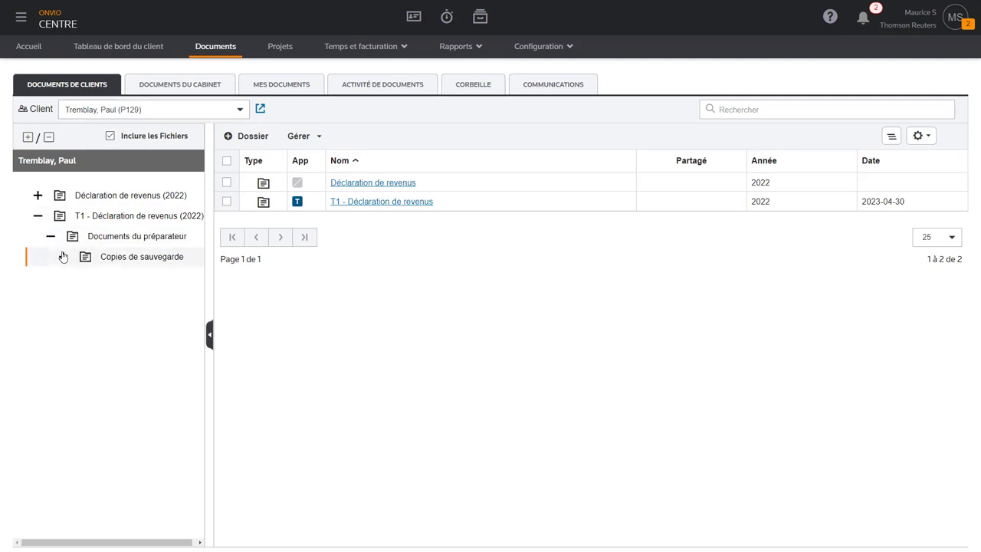
pyautogui.click(64, 258)
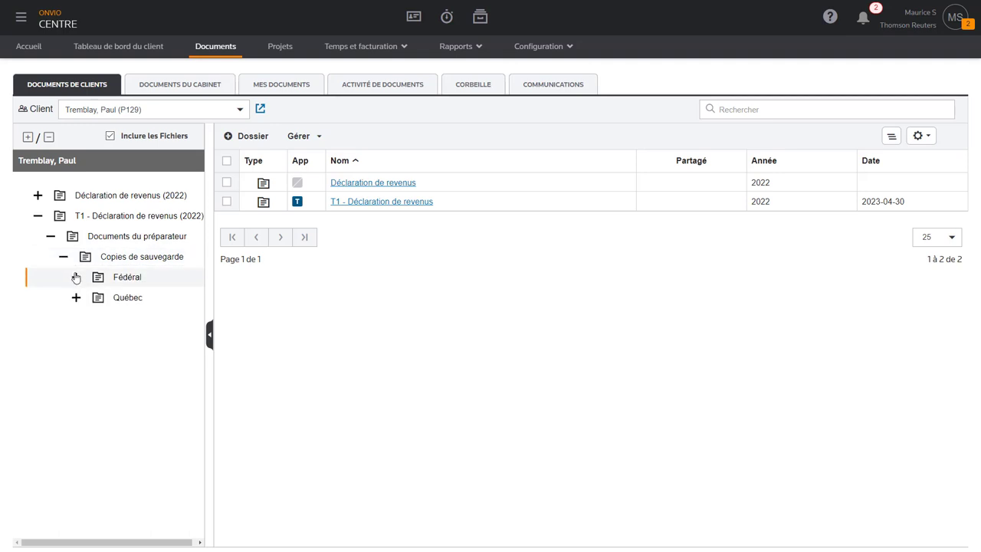
pyautogui.click(76, 277)
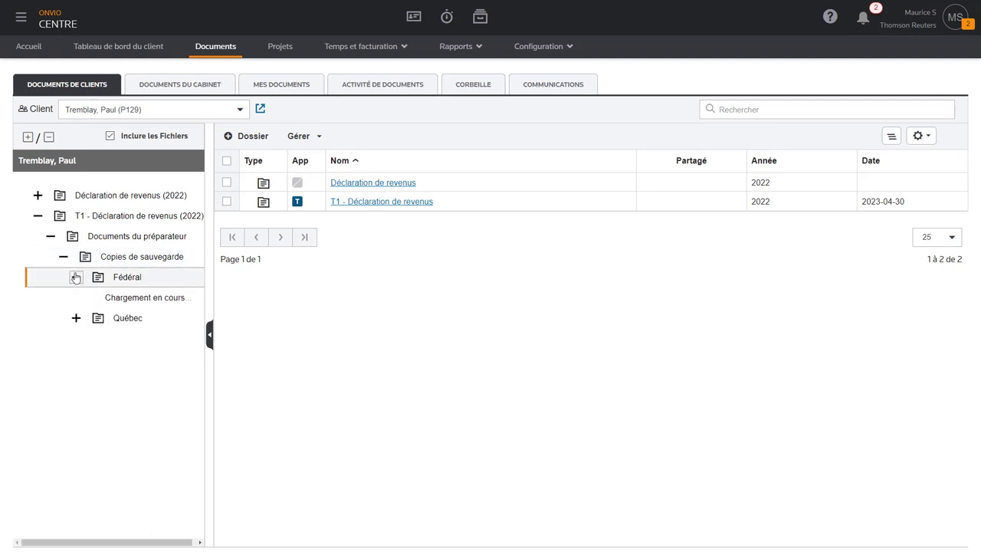
pyautogui.click(76, 318)
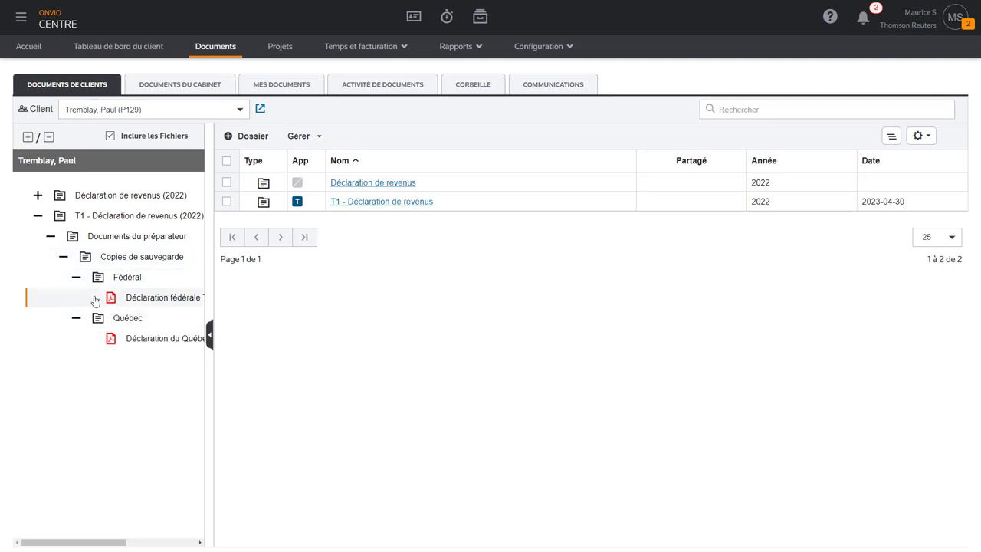
pyautogui.click(130, 278)
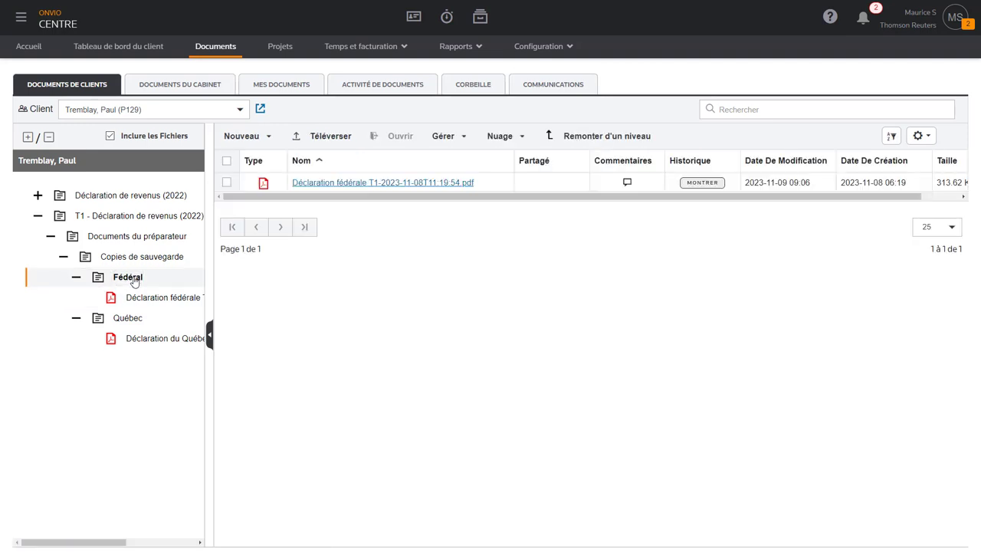
pyautogui.click(377, 185)
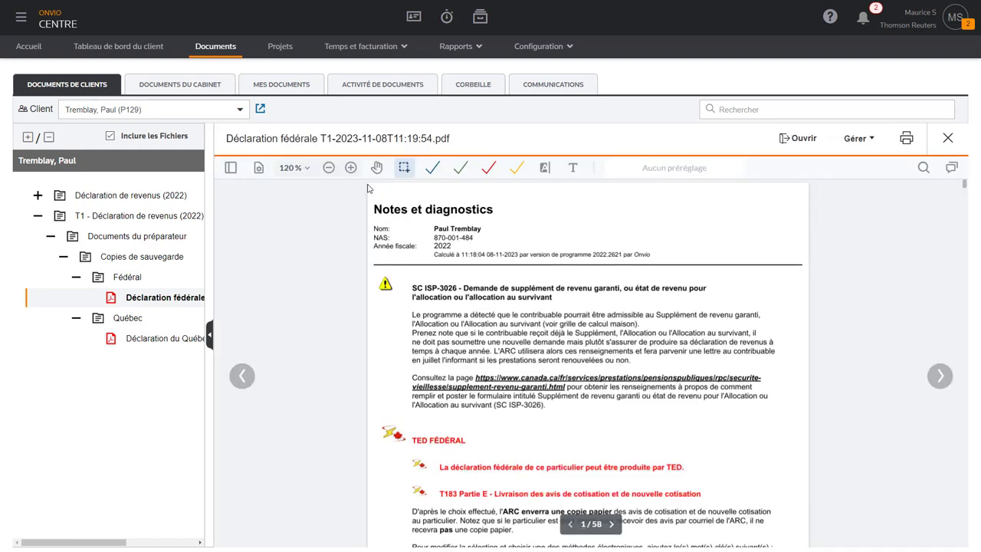
# - Jump to page 5 of the federal backup PDF using the page thumbnails
pyautogui.click(231, 167)
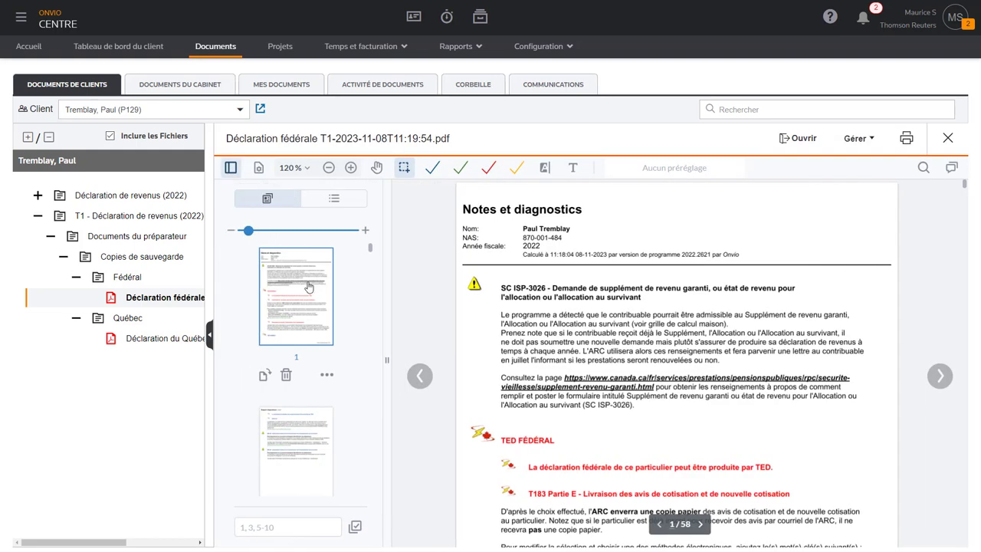
pyautogui.scroll(-8, 324, 307)
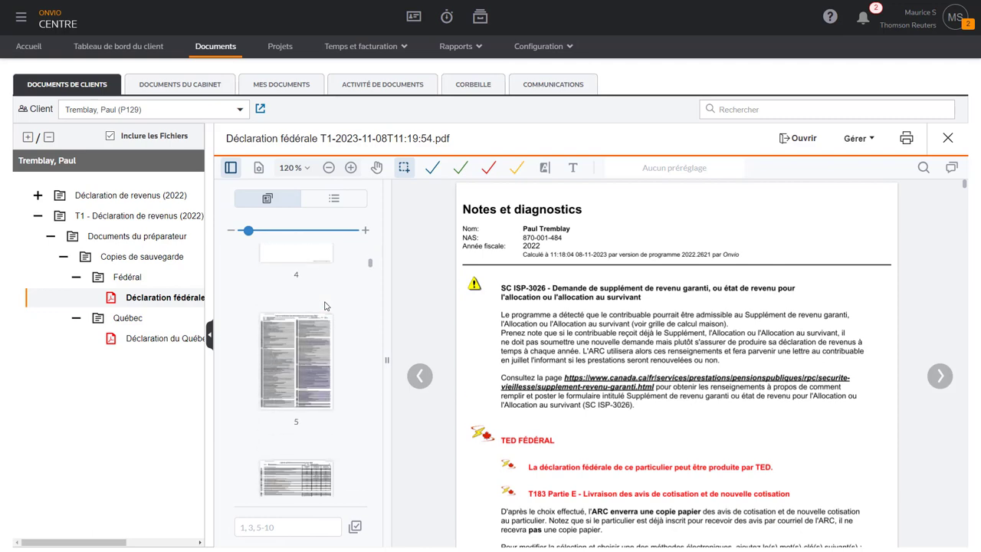
pyautogui.click(315, 313)
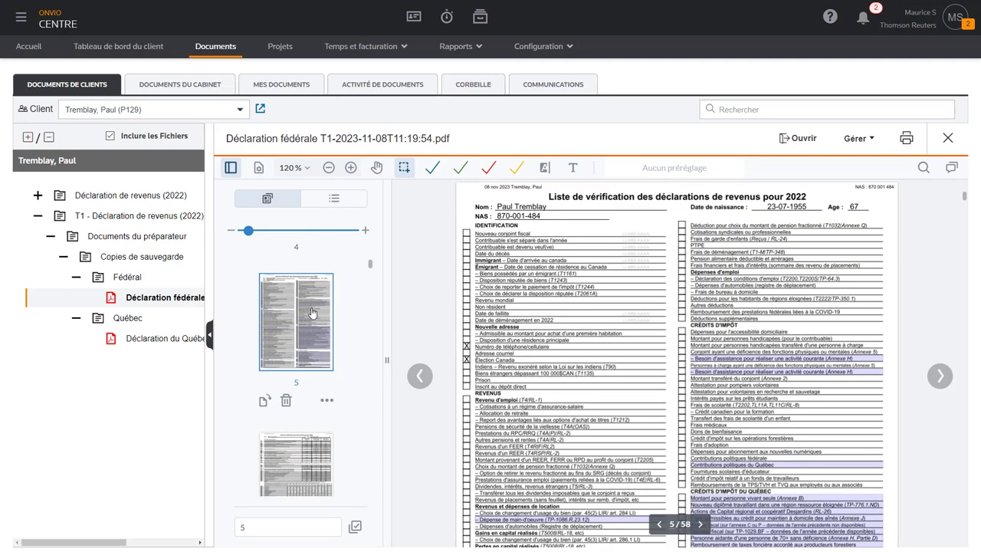
# - Use the Contours bookmarks to reach T1 fédérale page 1, then open the Québec backup PDF
pyautogui.click(334, 199)
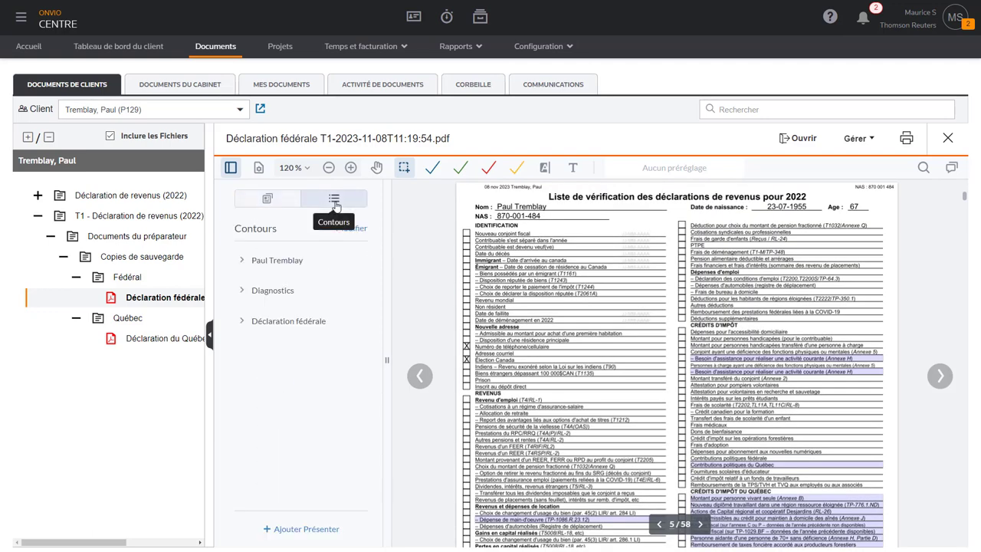
pyautogui.click(244, 260)
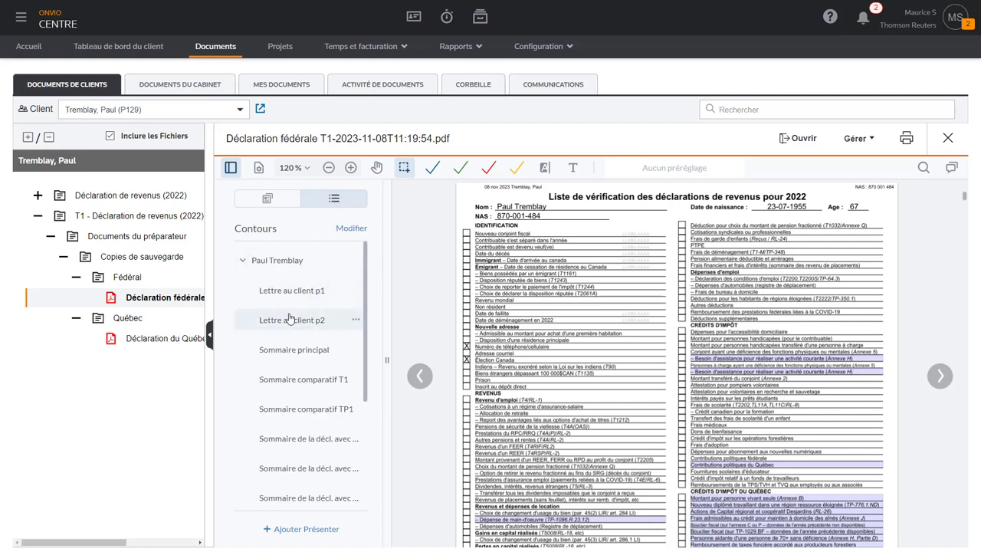
pyautogui.scroll(-3, 292, 320)
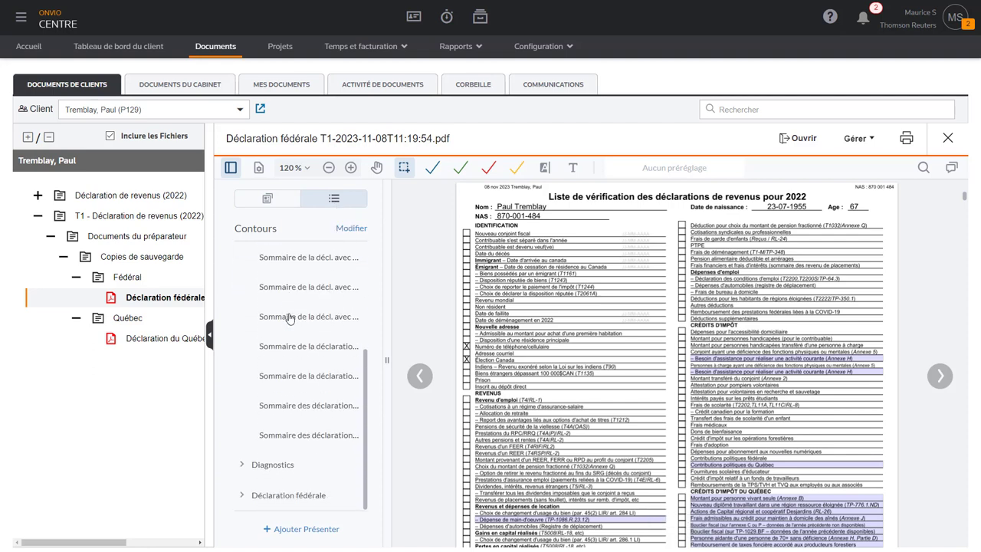
pyautogui.click(240, 464)
pyautogui.scroll(-6, 280, 406)
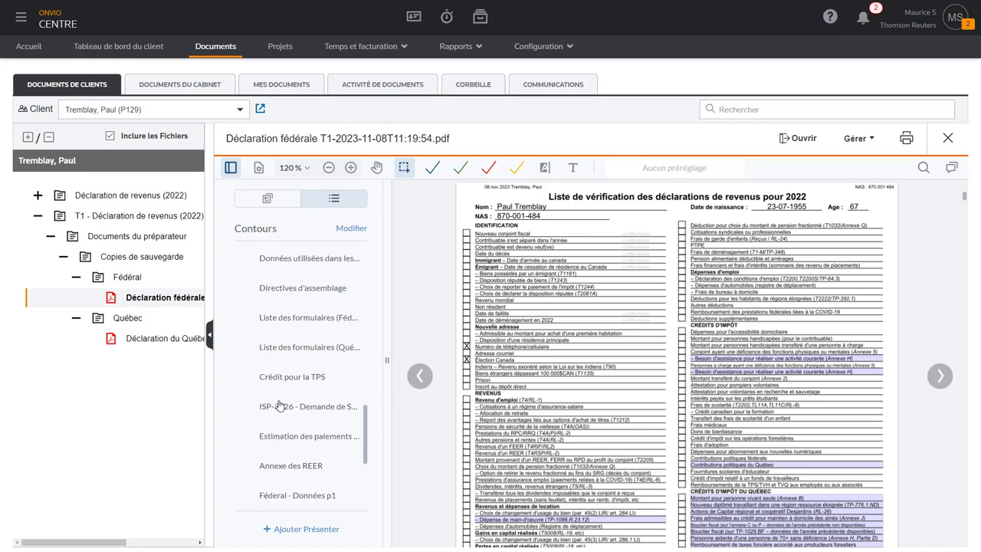
pyautogui.scroll(-5, 280, 407)
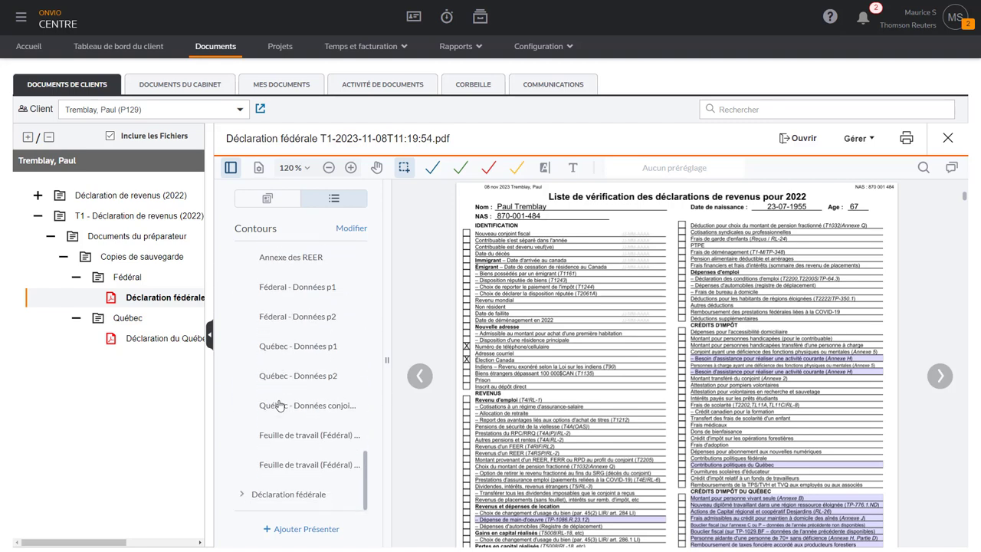
pyautogui.click(241, 495)
pyautogui.scroll(-5, 261, 429)
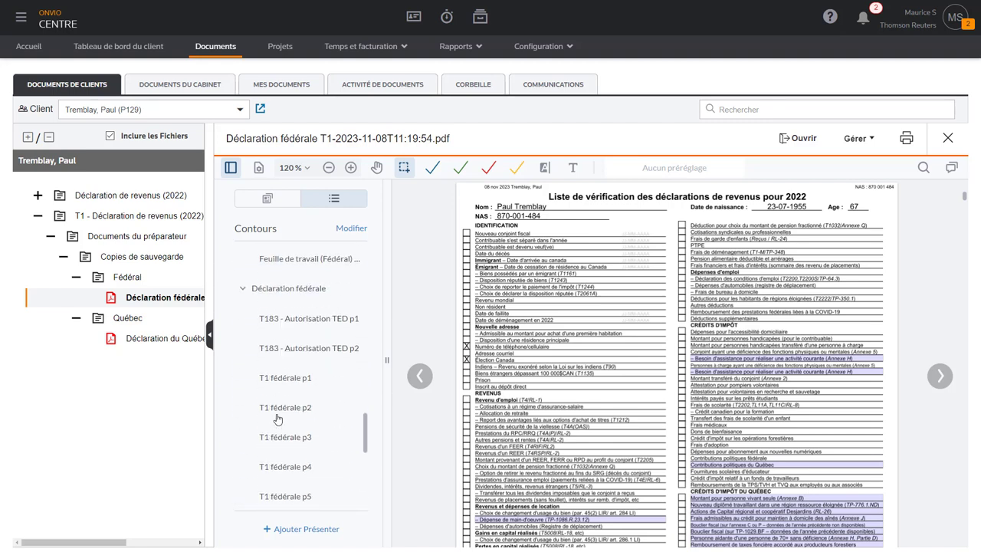
pyautogui.click(288, 280)
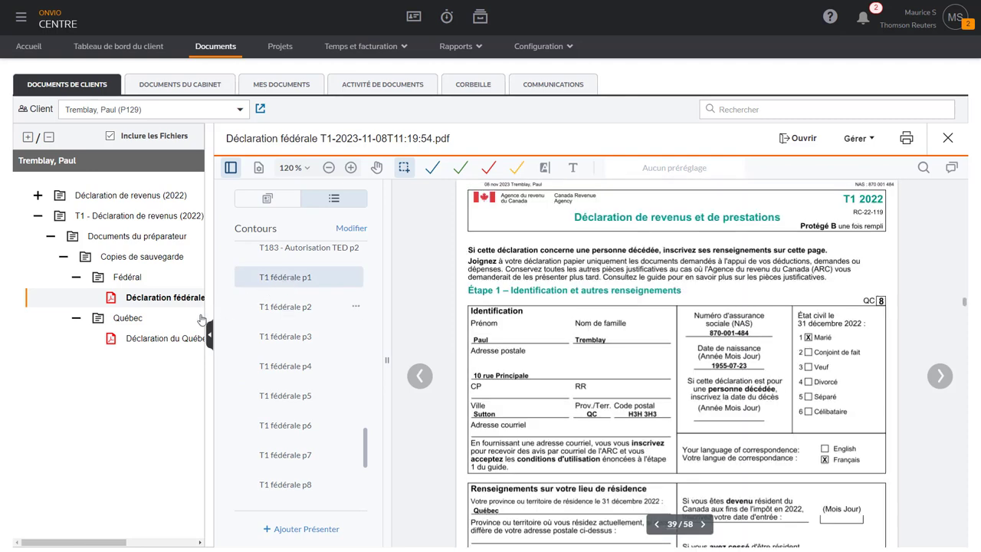
pyautogui.click(153, 339)
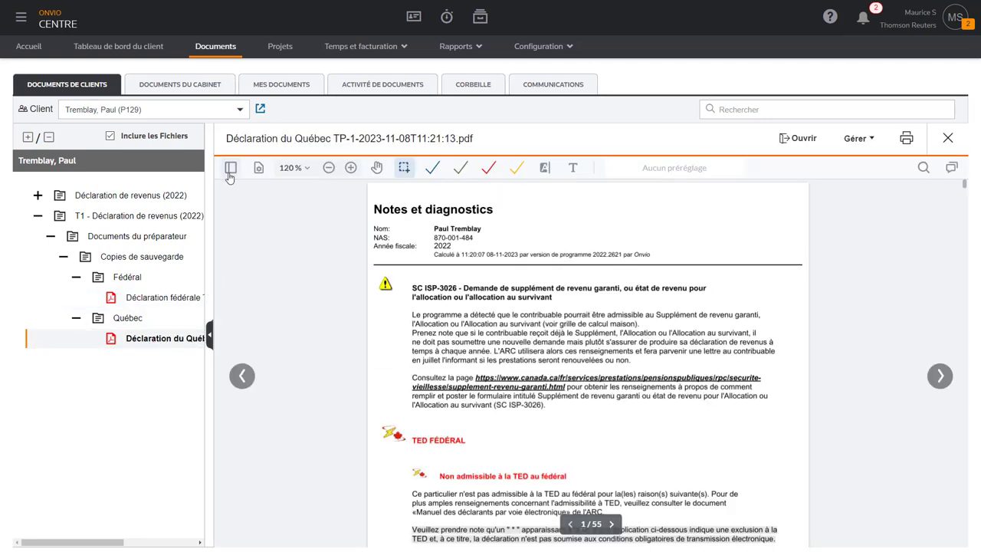
# - Jump to TP-1 Québec page 1 through the Déclaration du Québec bookmarks in the Québec backup PDF
pyautogui.click(231, 168)
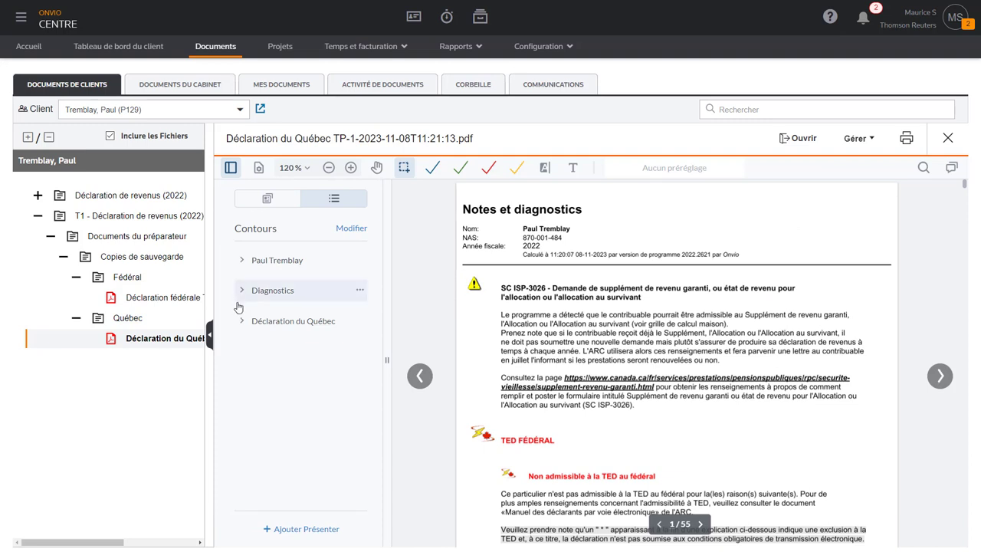
pyautogui.click(241, 322)
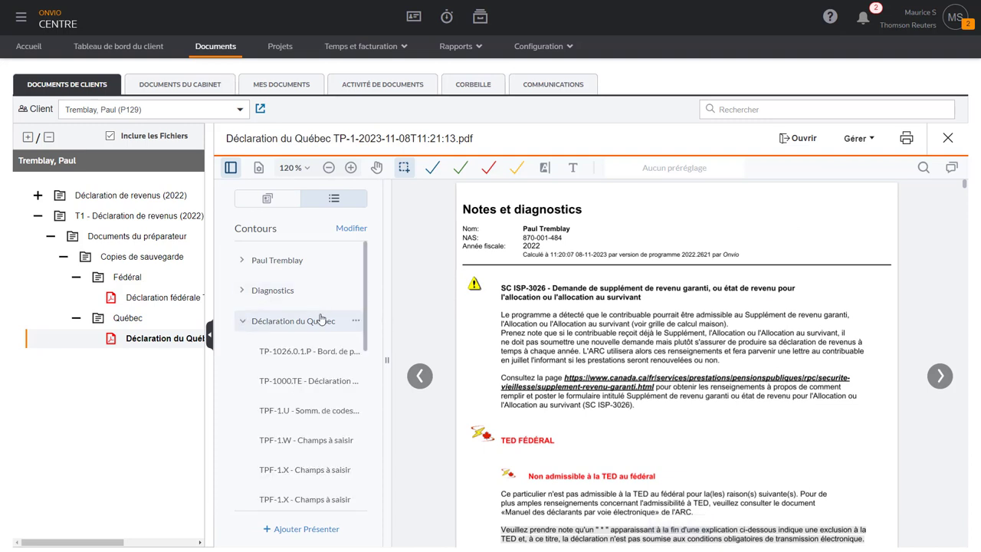
pyautogui.scroll(-5, 321, 319)
pyautogui.scroll(2, 321, 319)
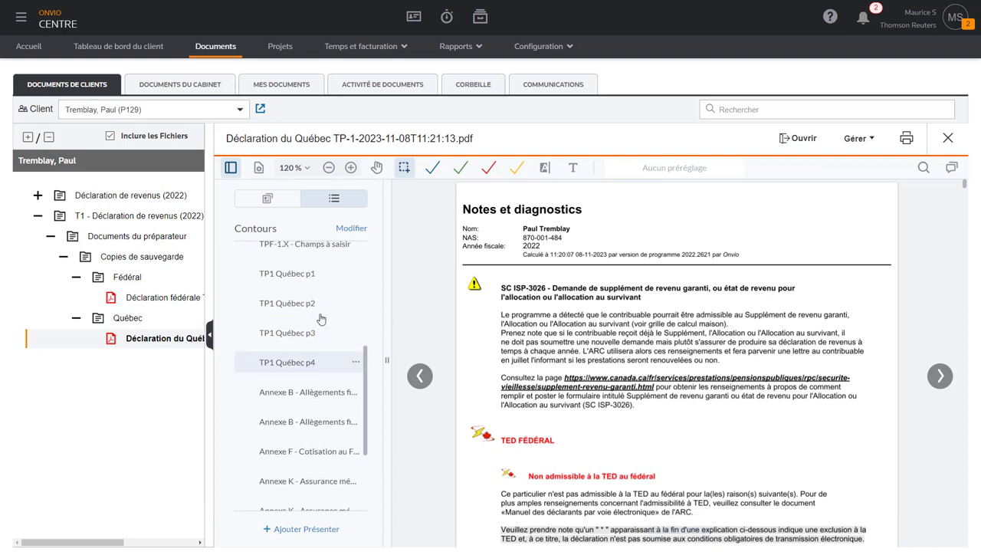
pyautogui.click(304, 274)
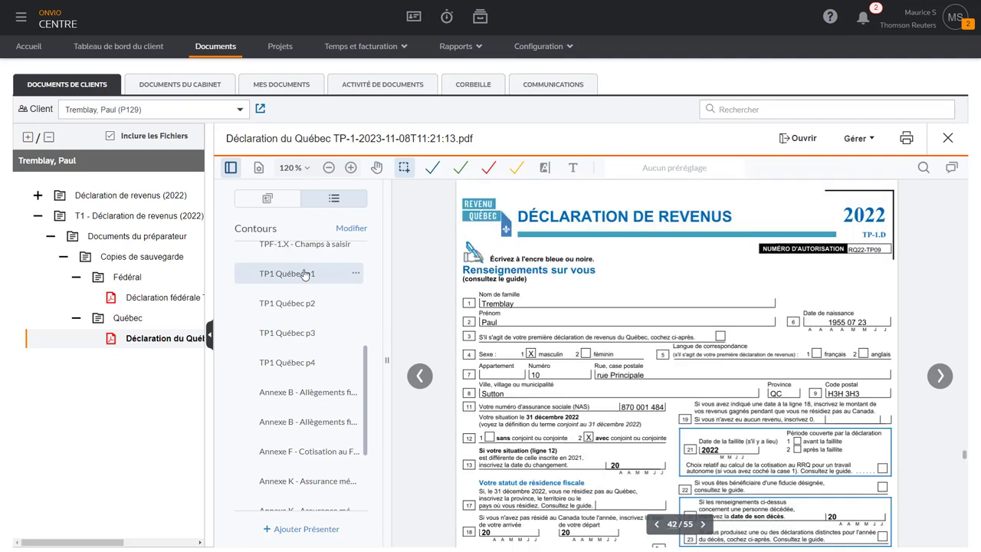
pyautogui.scroll(-3, 426, 276)
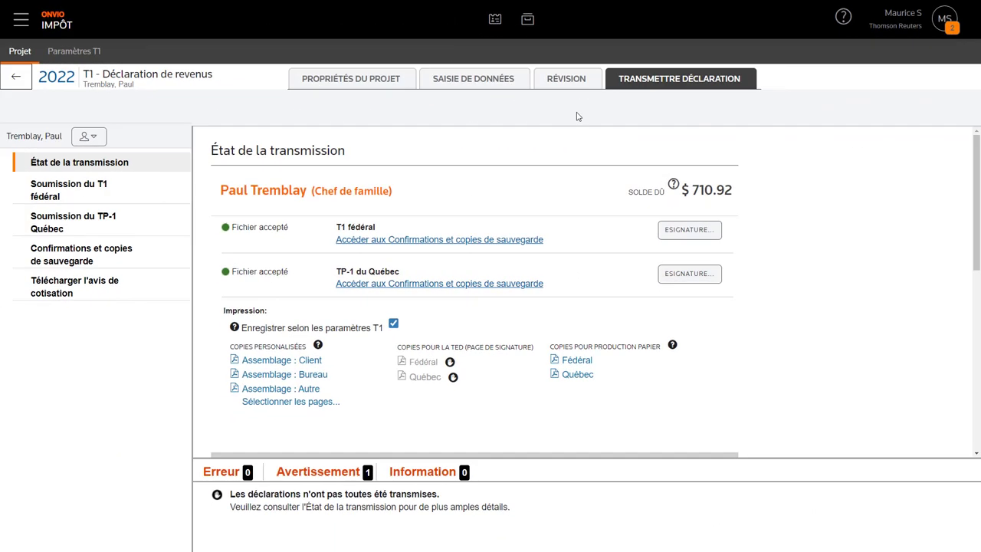
# - From the client dashboard, read the Personne-ressource explanation for the head of family, then close it
pyautogui.click(495, 26)
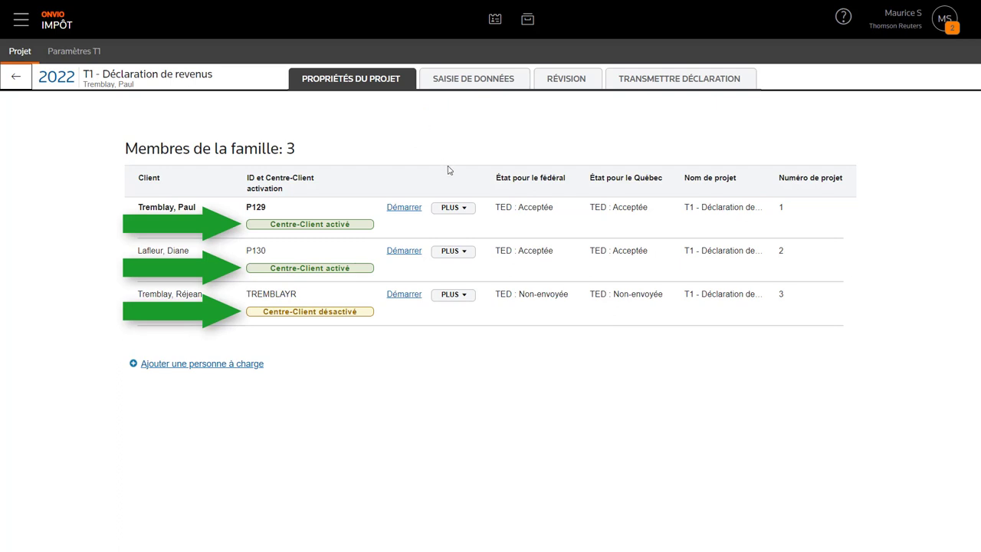
pyautogui.click(463, 209)
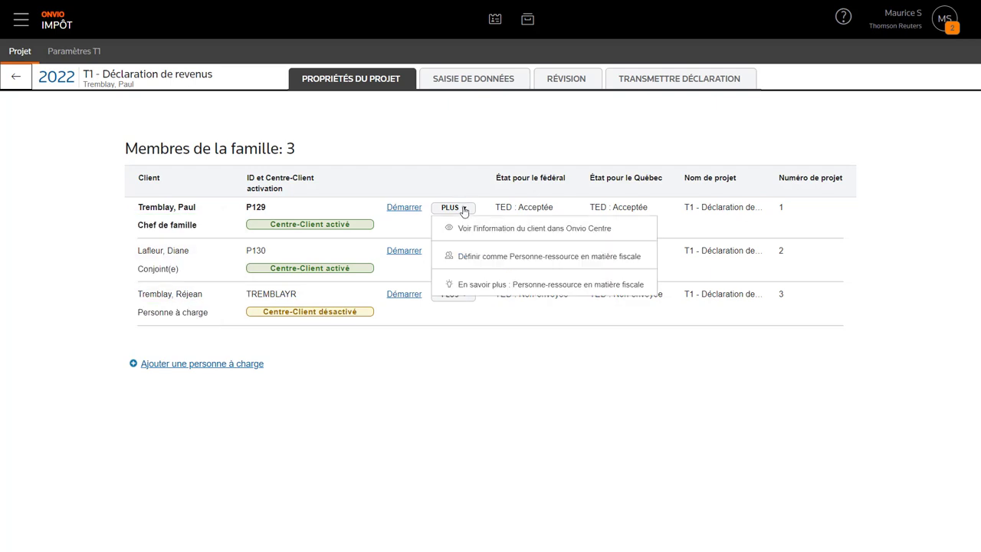
pyautogui.click(499, 284)
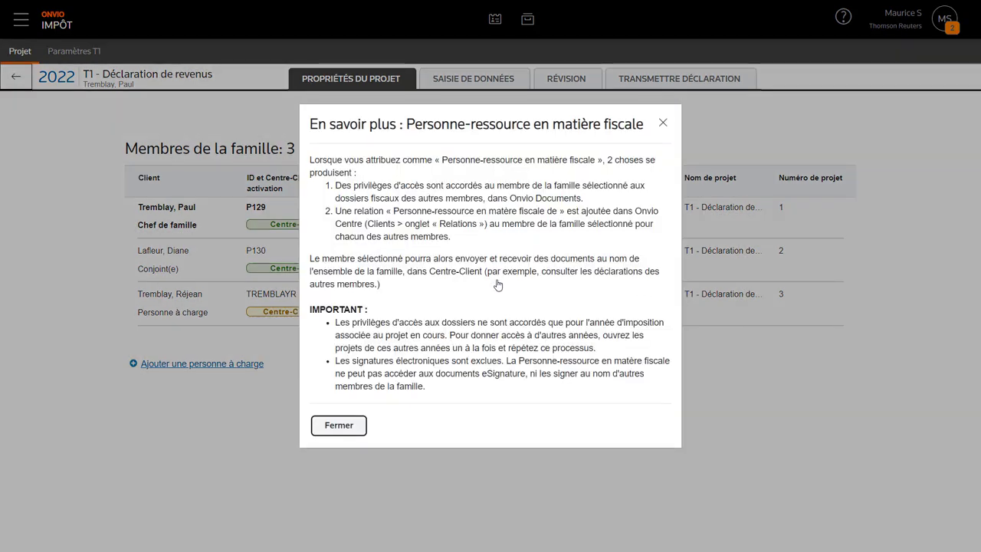
pyautogui.click(663, 125)
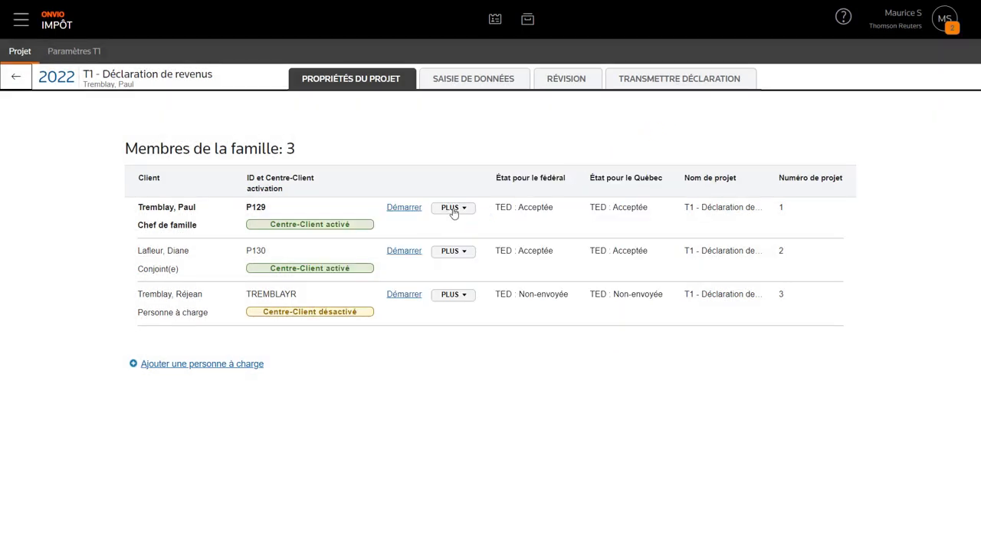
pyautogui.click(453, 210)
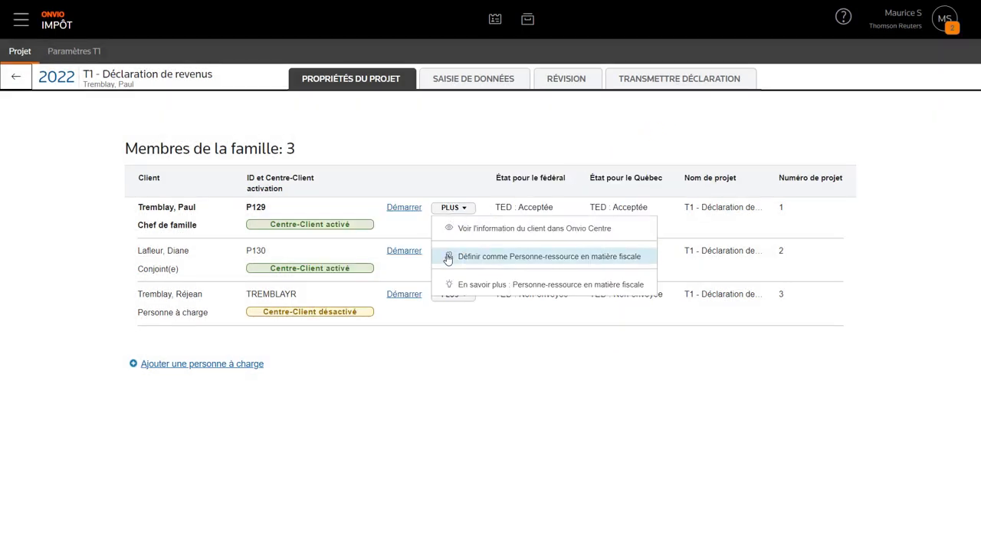
pyautogui.click(448, 258)
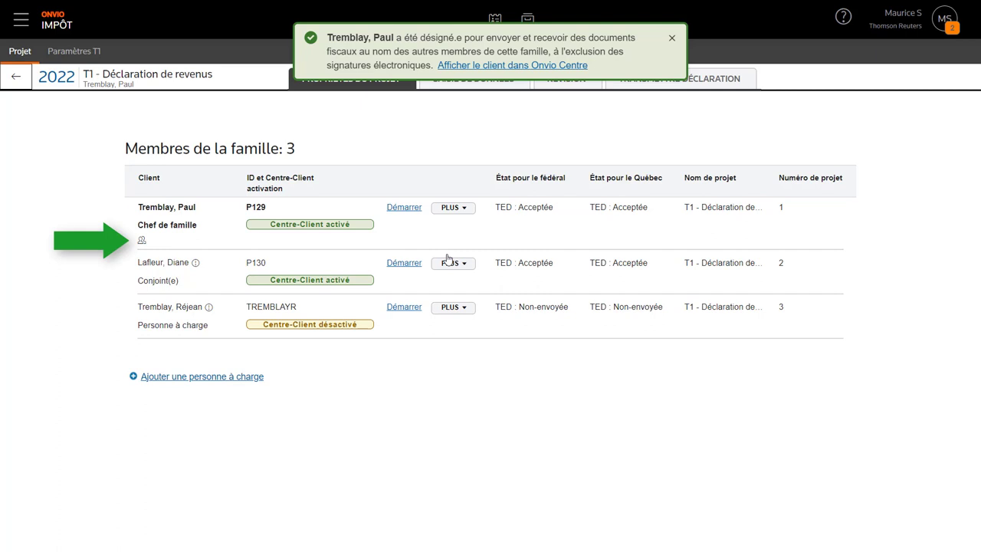
pyautogui.click(671, 40)
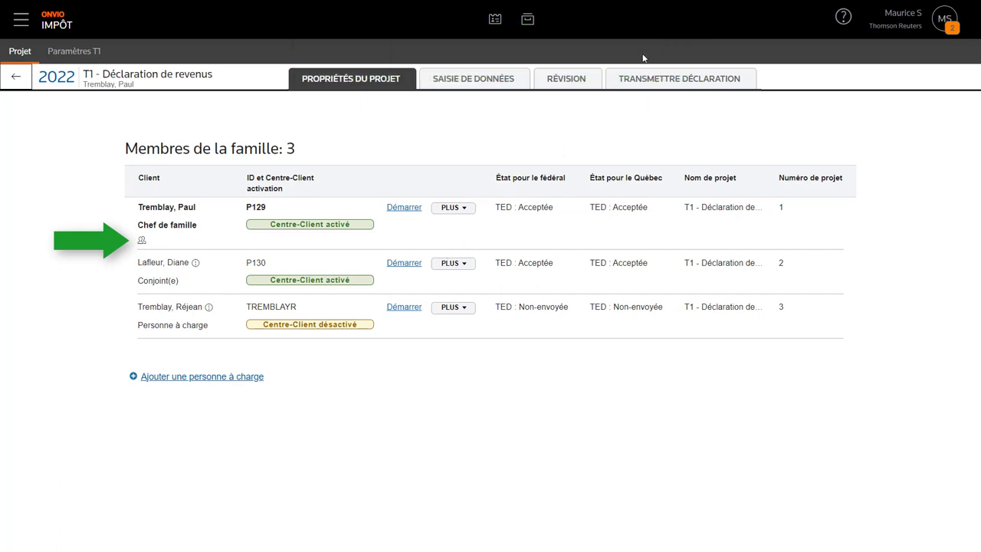
pyautogui.click(464, 209)
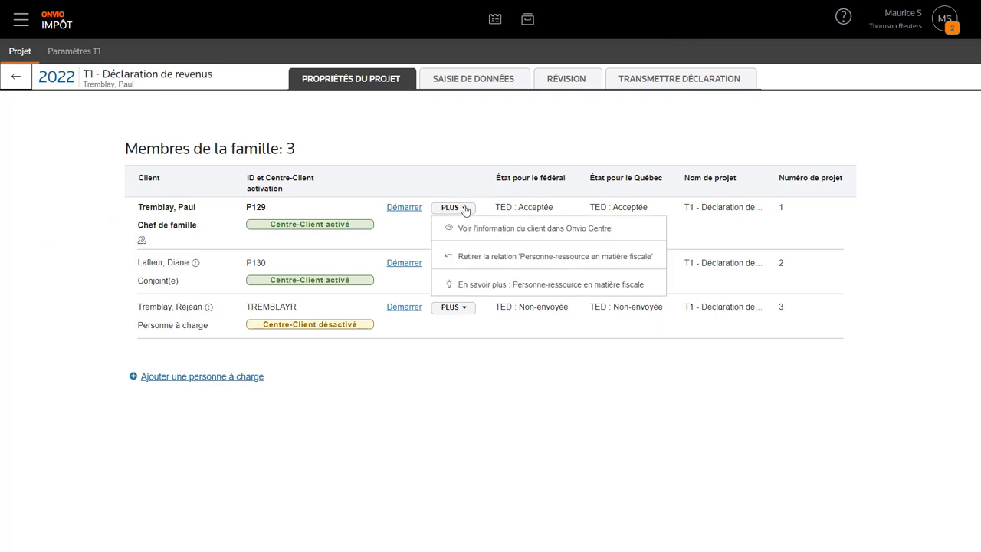
pyautogui.click(449, 256)
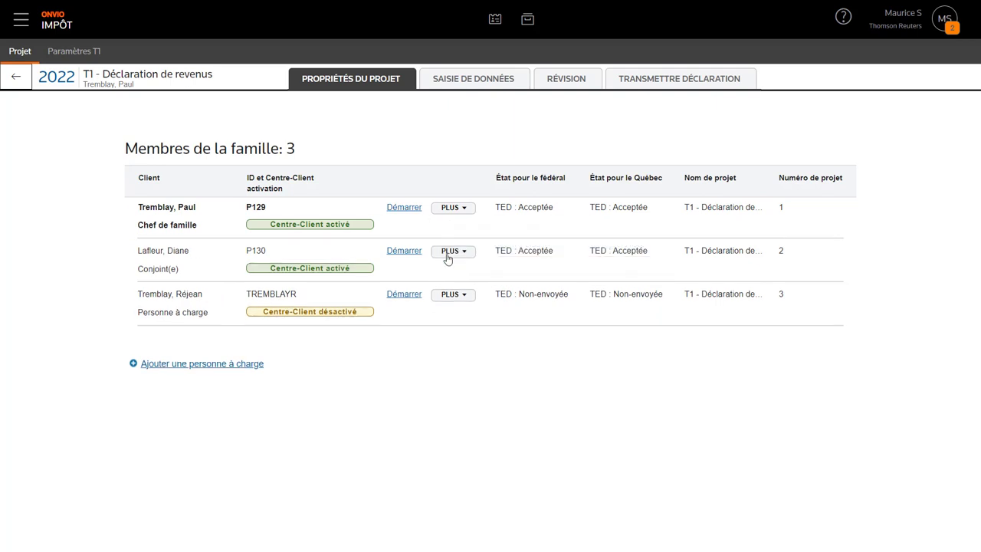